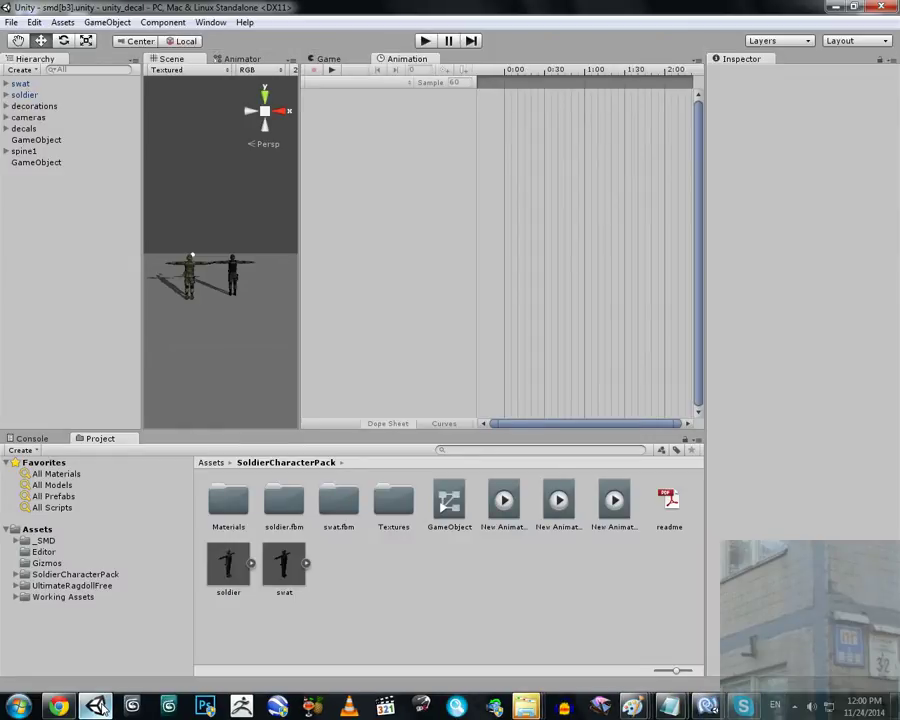
Step: Examine the soldier and swat characters from the back and front in a maximized Scene view, and restore the layout
{"action": "right_click", "coordinate": [186, 66]}
{"action": "left_click", "coordinate": [195, 70]}
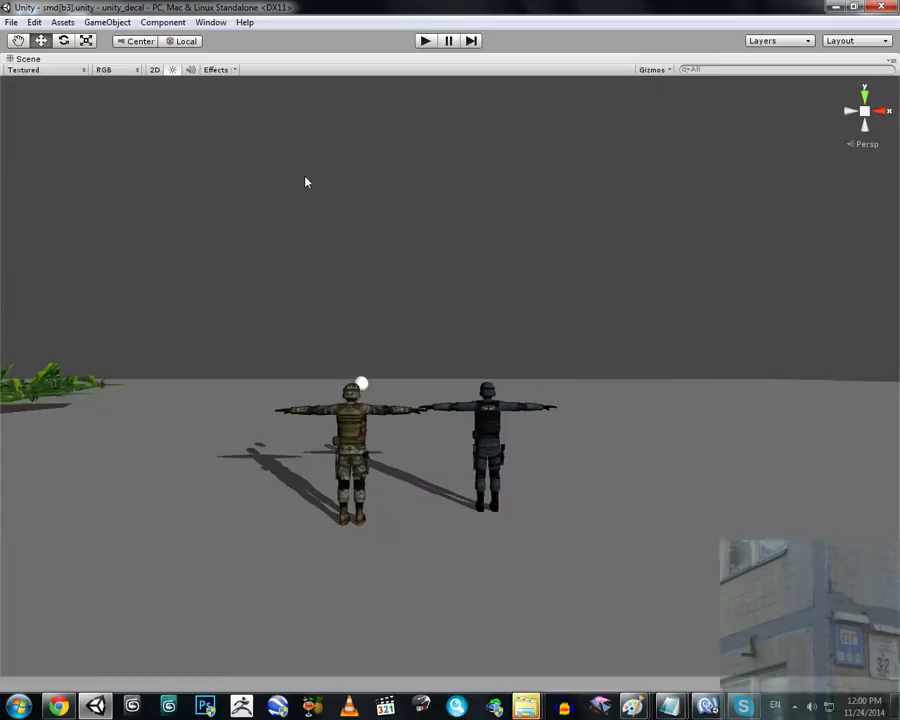
{"action": "right_click_drag", "start_coordinate": [305, 181], "coordinate": [234, 318]}
{"action": "right_click_drag", "start_coordinate": [464, 436], "coordinate": [544, 438]}
{"action": "key", "text": "s"}
{"action": "key", "text": "w"}
{"action": "mouse_move", "coordinate": [482, 436]}
{"action": "right_mouse_down"}
{"action": "mouse_move", "coordinate": [468, 425]}
{"action": "mouse_move", "coordinate": [474, 438]}
{"action": "right_mouse_up"}
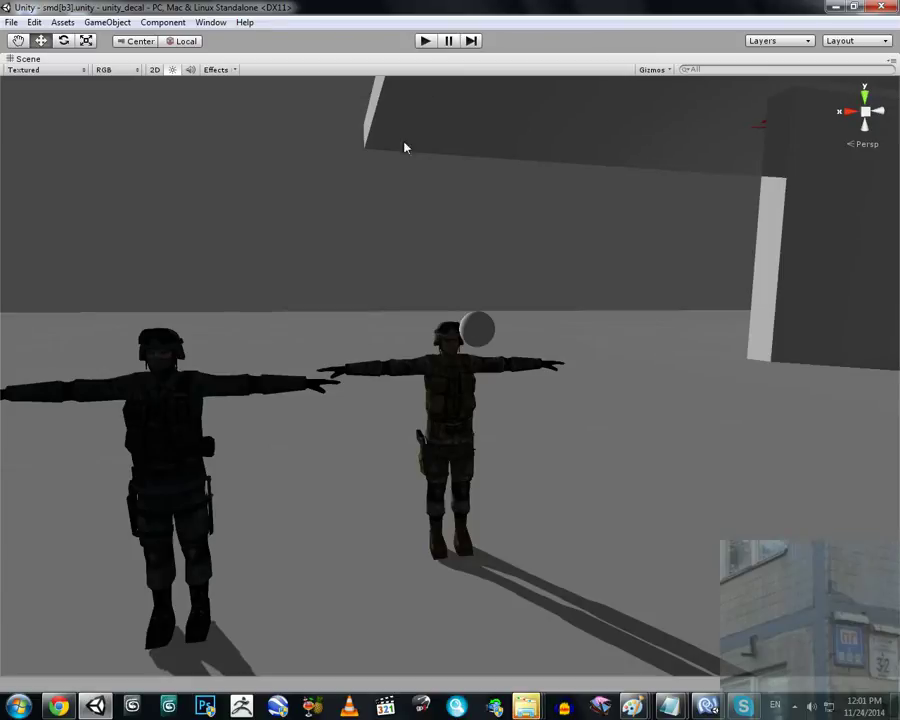
{"action": "key", "text": "w"}
{"action": "right_click_drag", "start_coordinate": [440, 360], "coordinate": [439, 365]}
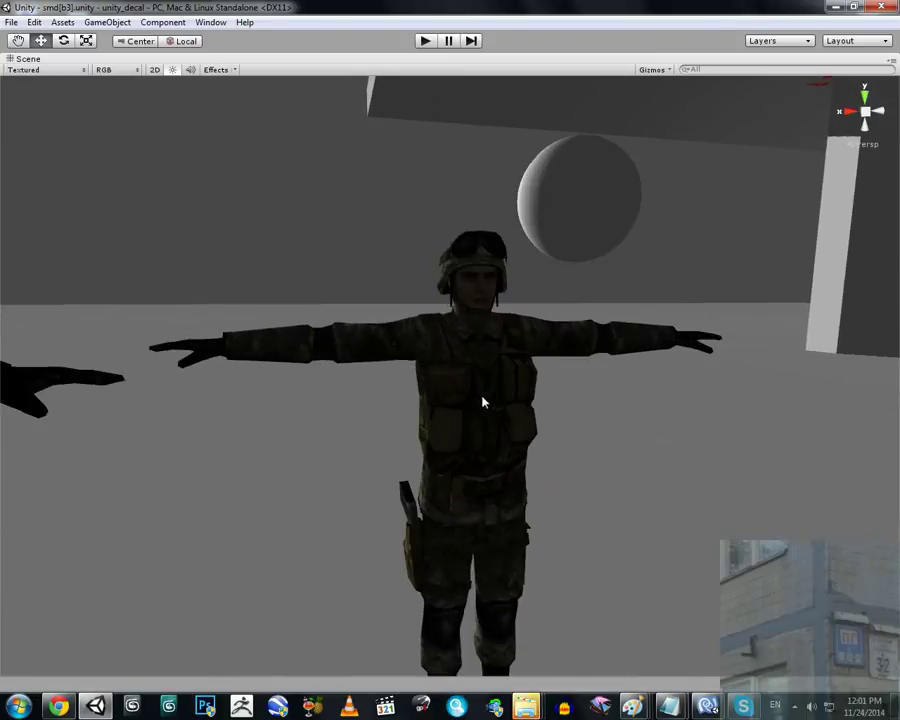
{"action": "scroll", "coordinate": [482, 400], "scroll_direction": "down", "scroll_amount": 5}
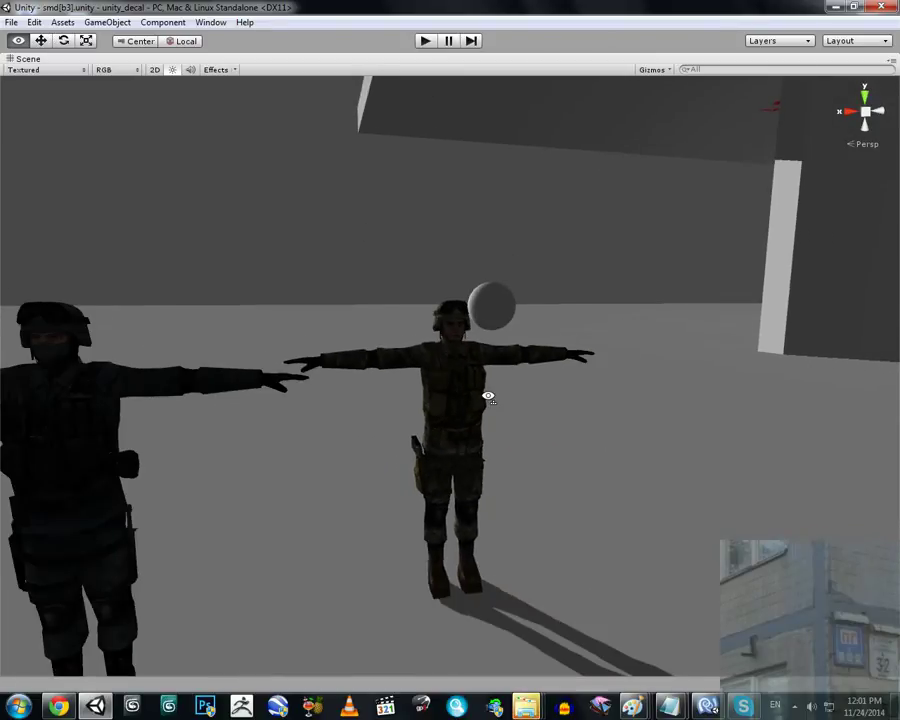
{"action": "right_click", "coordinate": [326, 66]}
{"action": "left_click", "coordinate": [366, 70]}
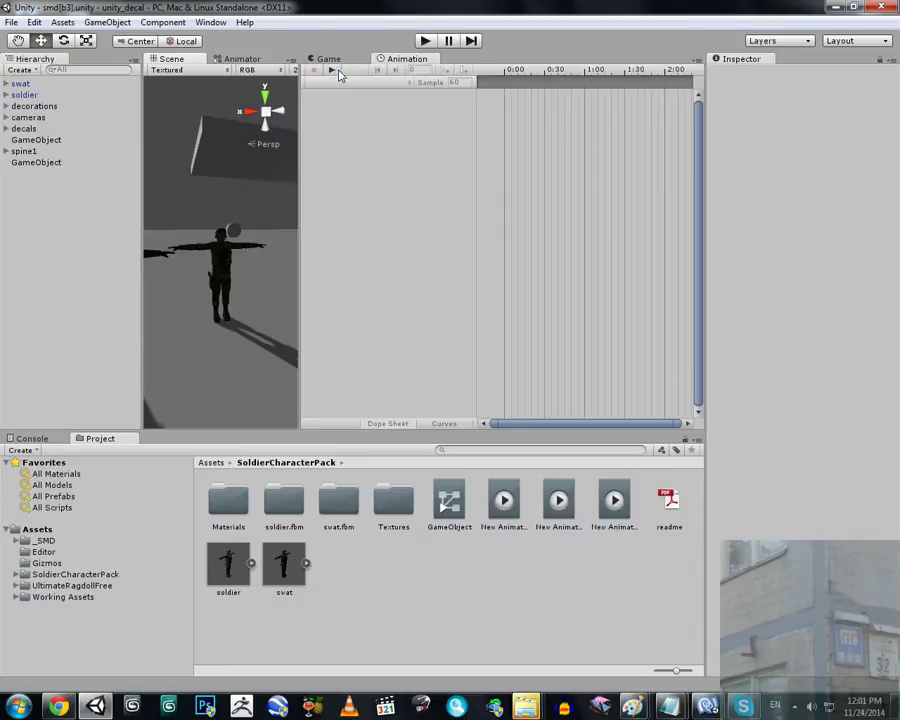
Step: Widen the Scene view against the Animation window and bring the soldier character into frame
{"action": "left_click_drag", "start_coordinate": [298, 213], "coordinate": [420, 222]}
{"action": "mouse_move", "coordinate": [316, 252]}
{"action": "right_mouse_down"}
{"action": "mouse_move", "coordinate": [297, 267]}
{"action": "mouse_move", "coordinate": [325, 270]}
{"action": "right_mouse_up"}
{"action": "key", "text": "w"}
{"action": "left_click_drag", "start_coordinate": [325, 270], "coordinate": [391, 316], "text": "alt"}
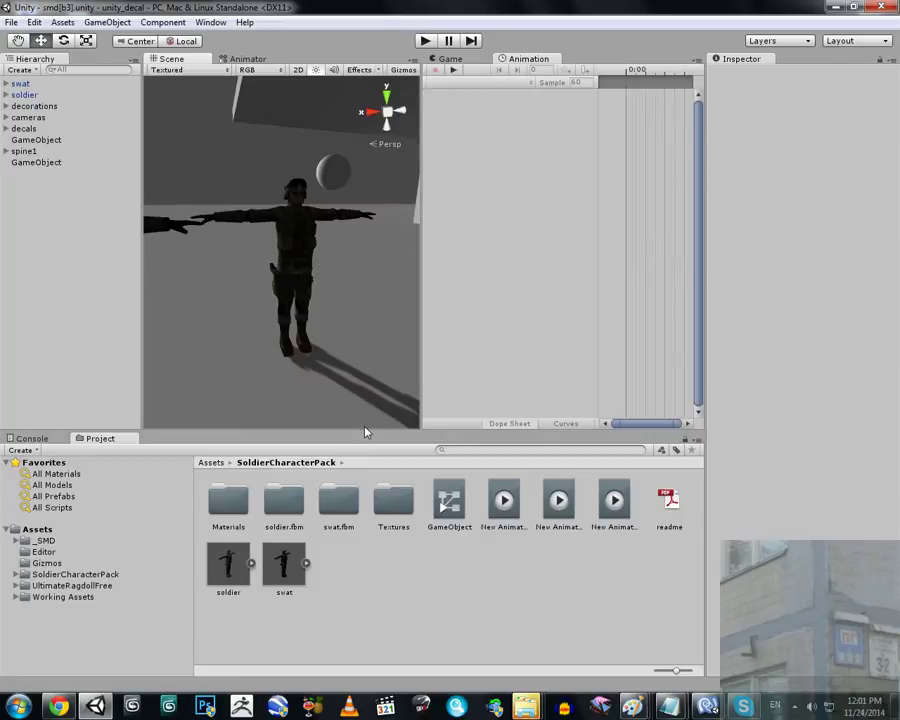
{"action": "left_click_drag", "start_coordinate": [329, 283], "coordinate": [335, 277], "text": "alt"}
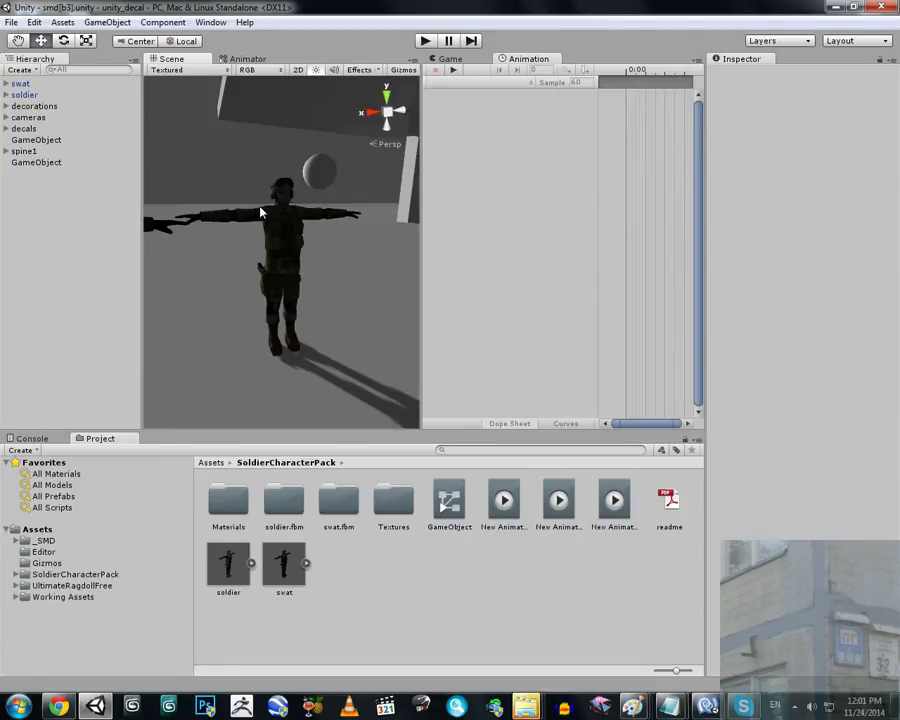
Step: Deactivate spine1 and the GameObject whose Spring Joint is connected to it
{"action": "key", "text": "w"}
{"action": "right_click_drag", "start_coordinate": [234, 224], "coordinate": [172, 192]}
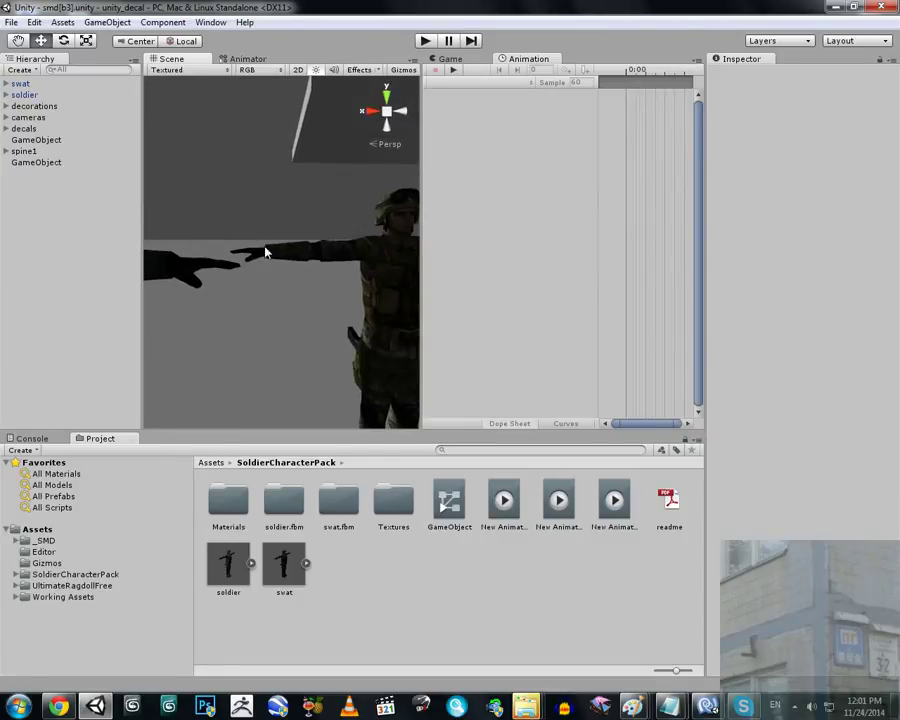
{"action": "key", "text": "s"}
{"action": "right_click_drag", "start_coordinate": [275, 279], "coordinate": [327, 274]}
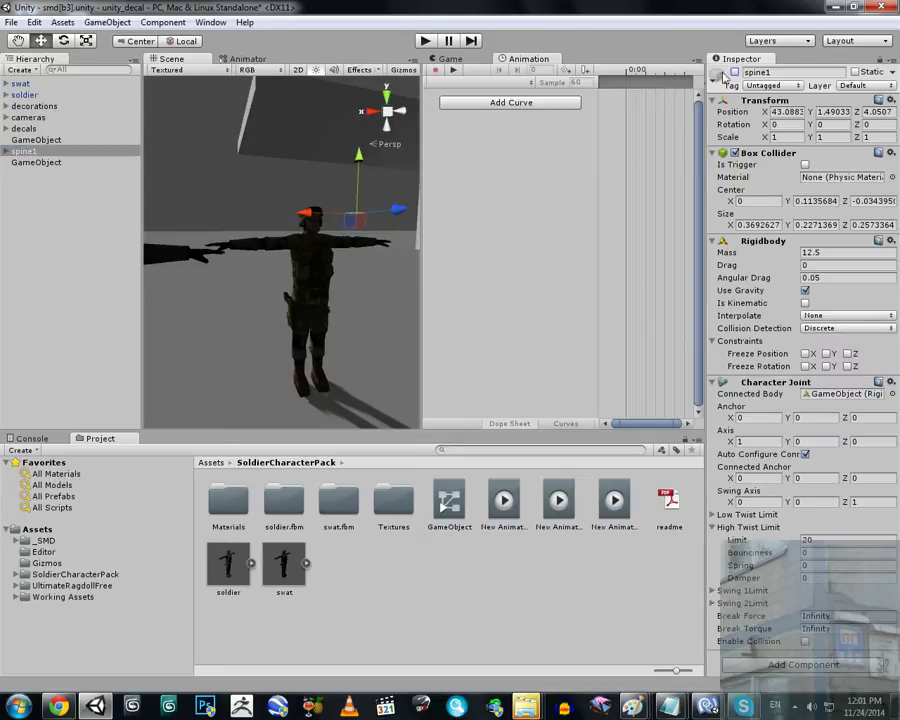
{"action": "left_click", "coordinate": [37, 163]}
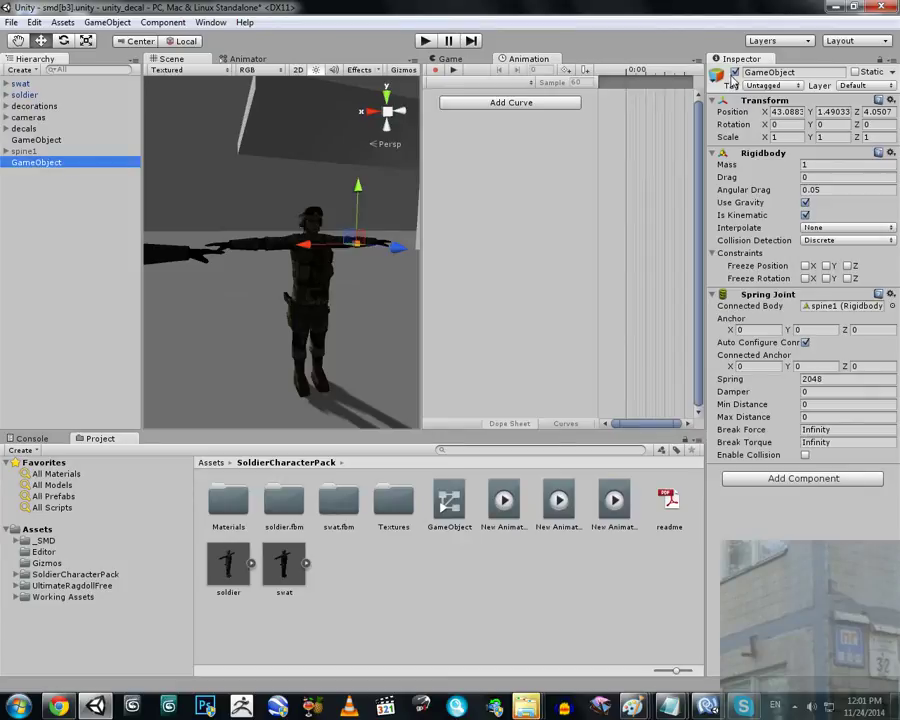
Step: Add an Animator component to the GameObject spring-jointed to RightArm and assign it the GameObject controller from SoldierCharacterPack
{"action": "left_click", "coordinate": [52, 141]}
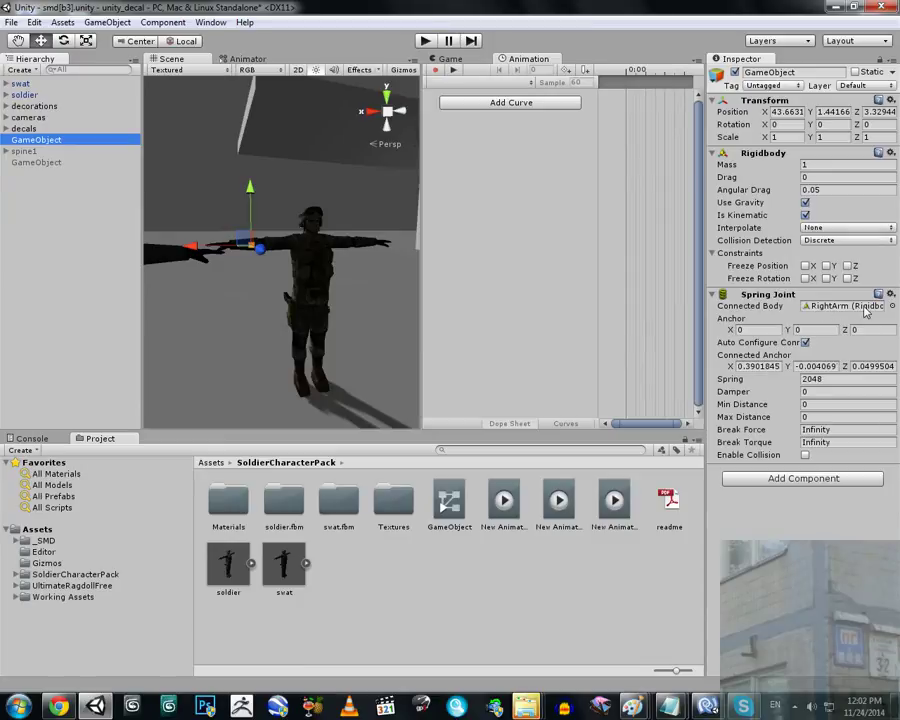
{"action": "left_click", "coordinate": [760, 478]}
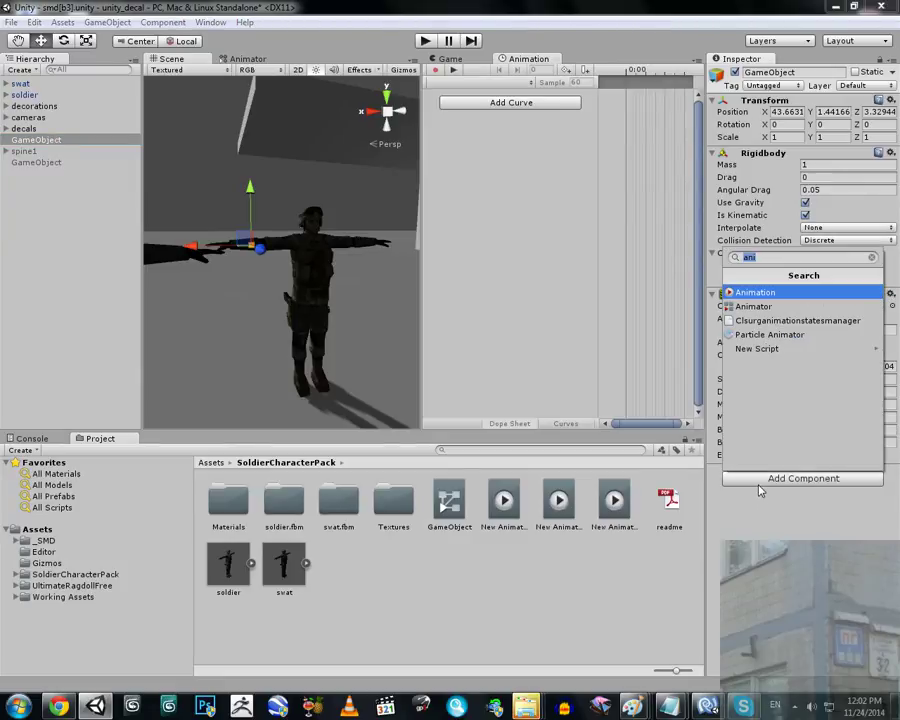
{"action": "left_click", "coordinate": [752, 306]}
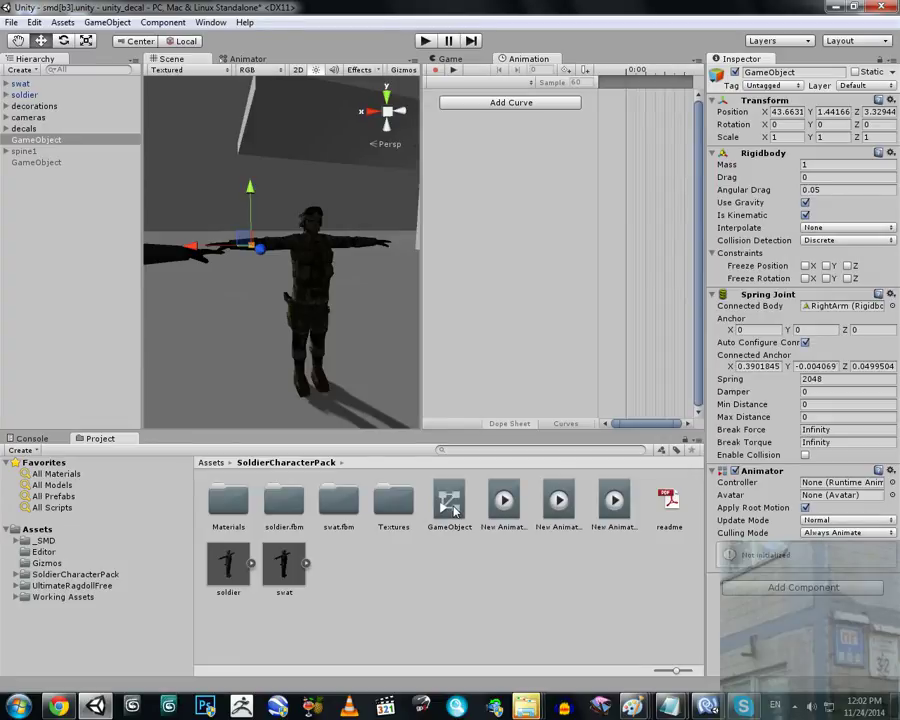
{"action": "left_click_drag", "start_coordinate": [813, 486], "coordinate": [812, 482]}
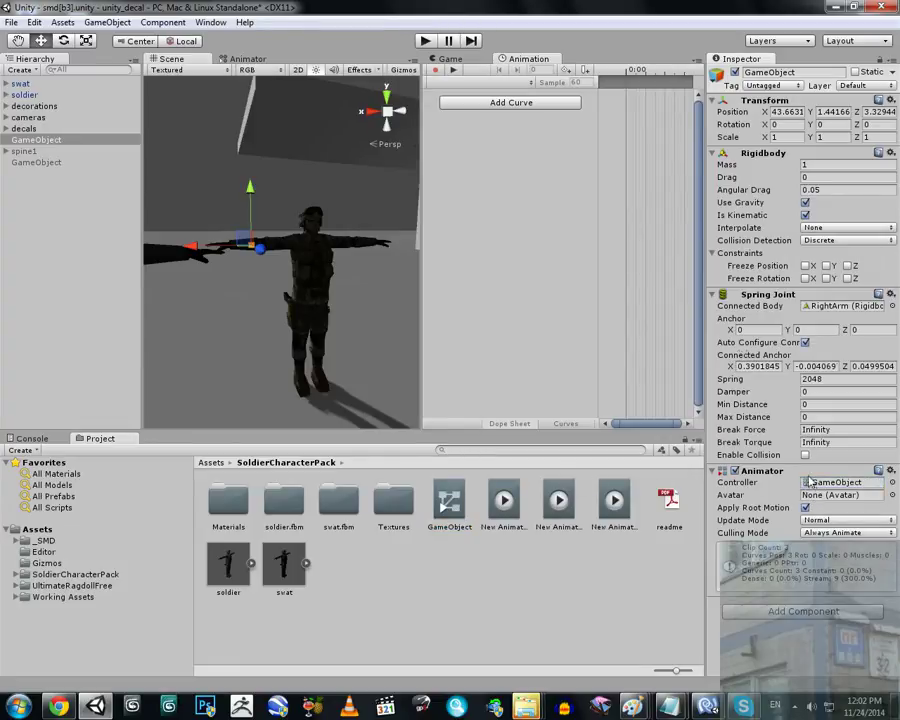
Step: Look over the controller's animation states in the Animator graph and return to the Scene view of both characters
{"action": "left_click", "coordinate": [242, 59]}
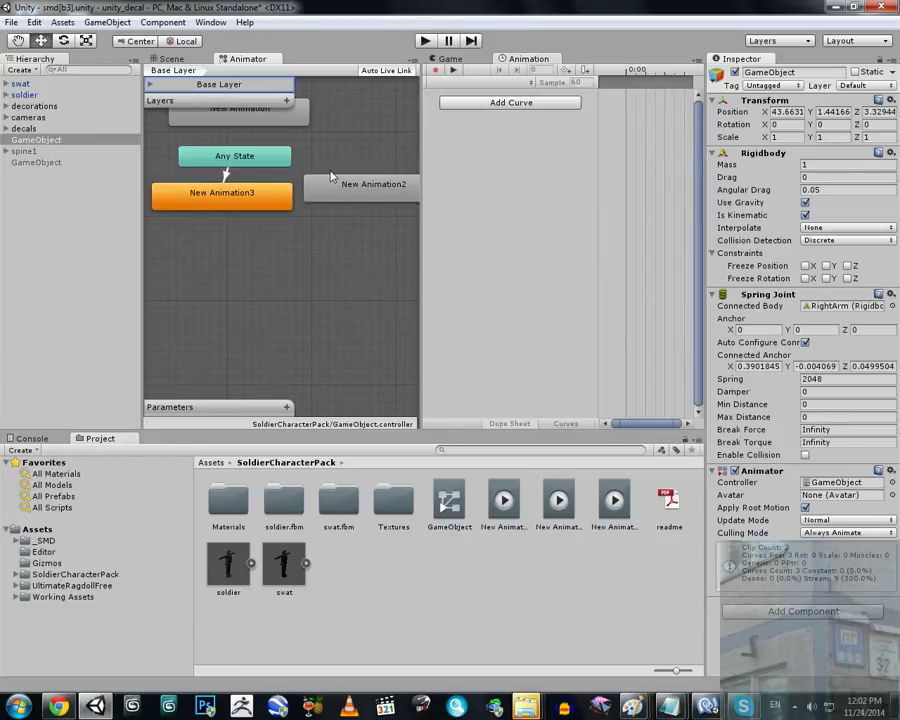
{"action": "left_click", "coordinate": [171, 59]}
{"action": "key", "text": "s"}
{"action": "right_click_drag", "start_coordinate": [372, 235], "coordinate": [369, 238]}
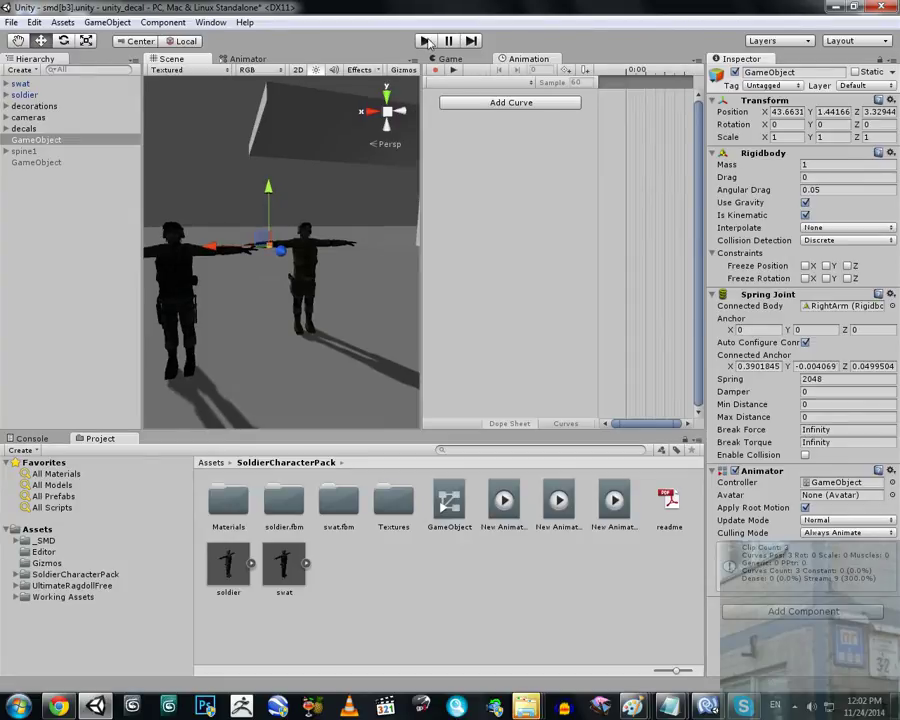
Step: Start Play mode and maximize the Scene view
{"action": "left_click", "coordinate": [425, 41]}
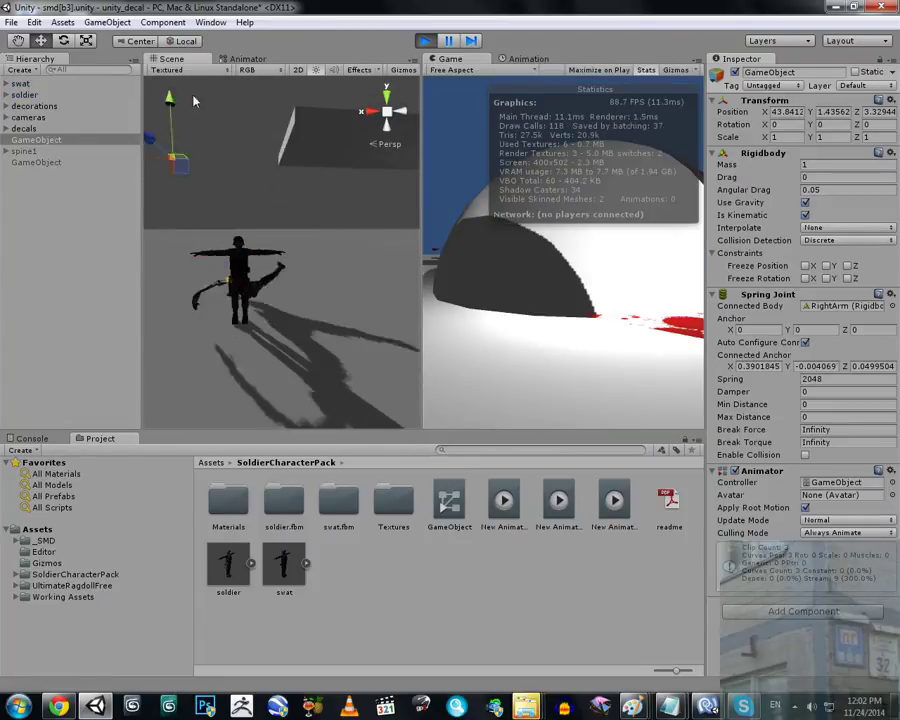
{"action": "right_click", "coordinate": [183, 65]}
{"action": "left_click", "coordinate": [205, 70]}
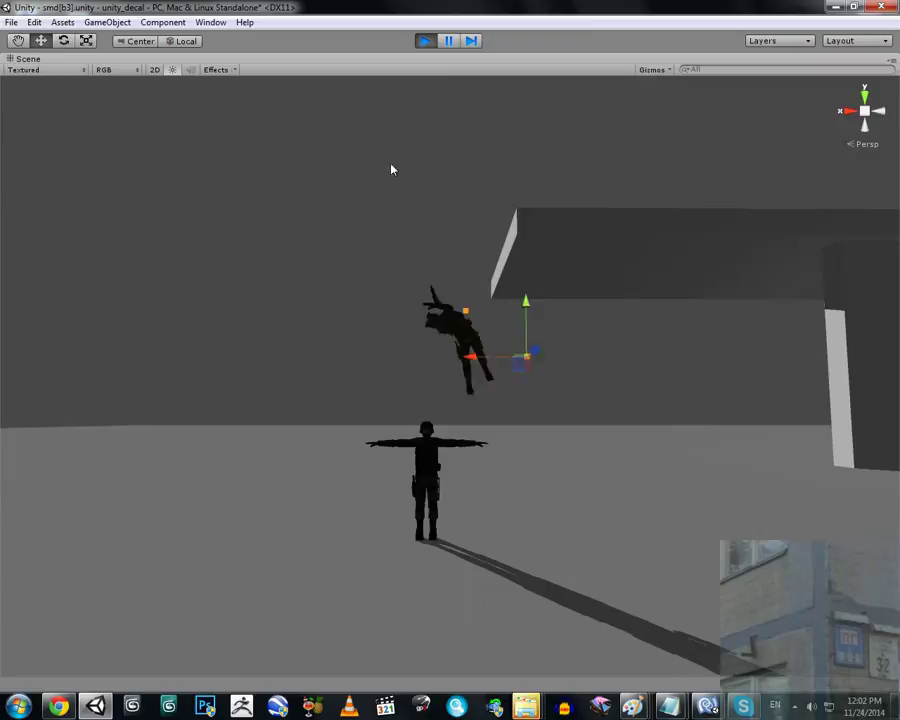
Step: Examine how the soldier ragdoll moves as its arm is pulled by the animated spring joint
{"action": "key", "text": "a"}
{"action": "right_click_drag", "start_coordinate": [356, 207], "coordinate": [677, 285]}
{"action": "key", "text": "w"}
{"action": "left_click_drag", "start_coordinate": [312, 270], "coordinate": [433, 295], "text": "alt"}
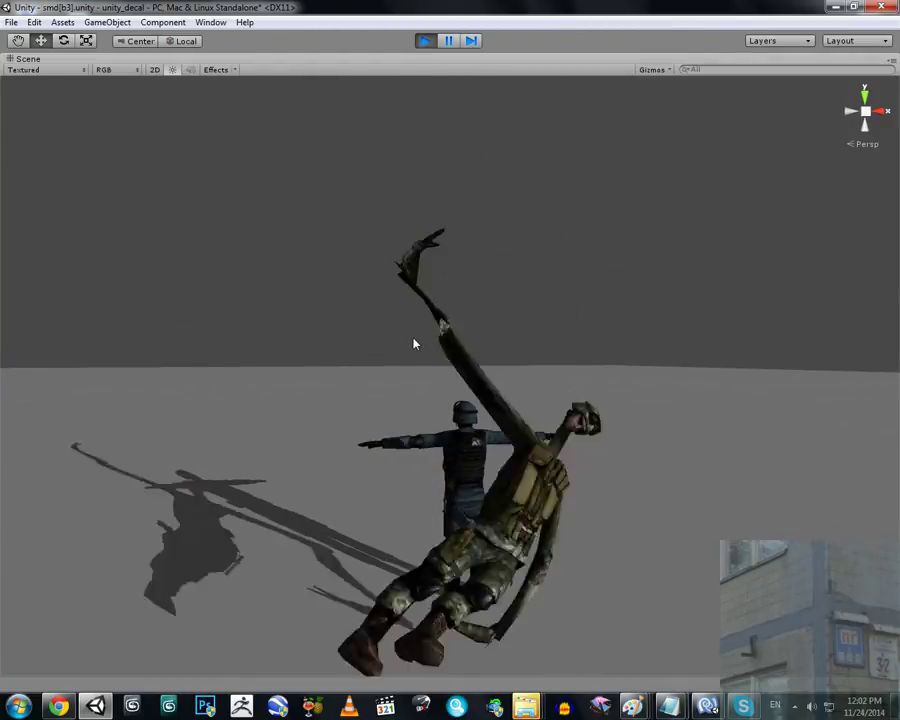
{"action": "mouse_move", "coordinate": [414, 344]}
{"action": "left_mouse_down", "text": "alt"}
{"action": "mouse_move", "coordinate": [402, 362]}
{"action": "mouse_move", "coordinate": [239, 362]}
{"action": "mouse_move", "coordinate": [432, 364]}
{"action": "mouse_move", "coordinate": [421, 369]}
{"action": "mouse_move", "coordinate": [454, 340]}
{"action": "mouse_move", "coordinate": [422, 357]}
{"action": "mouse_move", "coordinate": [411, 317]}
{"action": "mouse_move", "coordinate": [426, 325]}
{"action": "mouse_move", "coordinate": [388, 368]}
{"action": "mouse_move", "coordinate": [418, 328]}
{"action": "left_mouse_up", "text": "alt"}
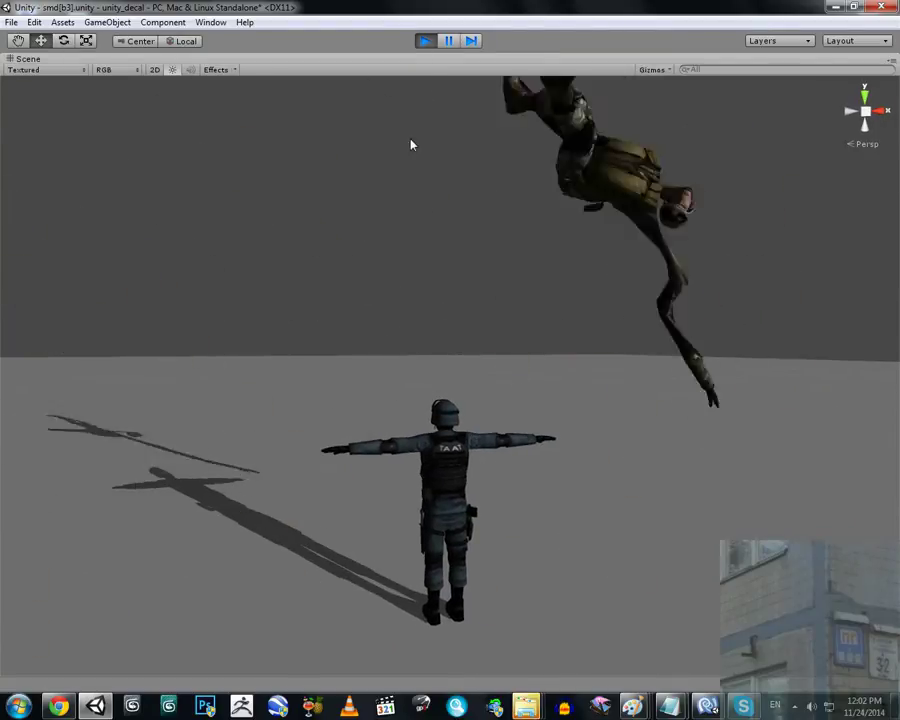
{"action": "left_click", "coordinate": [448, 43]}
{"action": "left_click_drag", "start_coordinate": [480, 167], "coordinate": [474, 233], "text": "alt"}
{"action": "scroll", "coordinate": [474, 233], "scroll_direction": "down", "scroll_amount": 4, "text": "alt"}
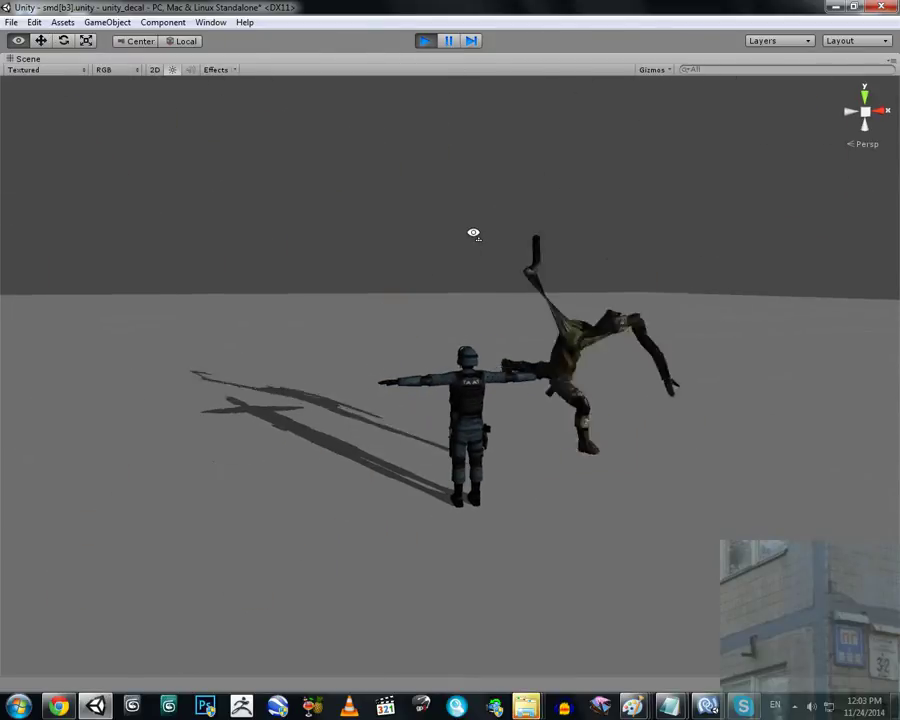
Step: Set the Fixed Timestep to 0.002 in the project's Time settings and move the settings window off the characters
{"action": "left_click", "coordinate": [34, 22]}
{"action": "mouse_move", "coordinate": [57, 340]}
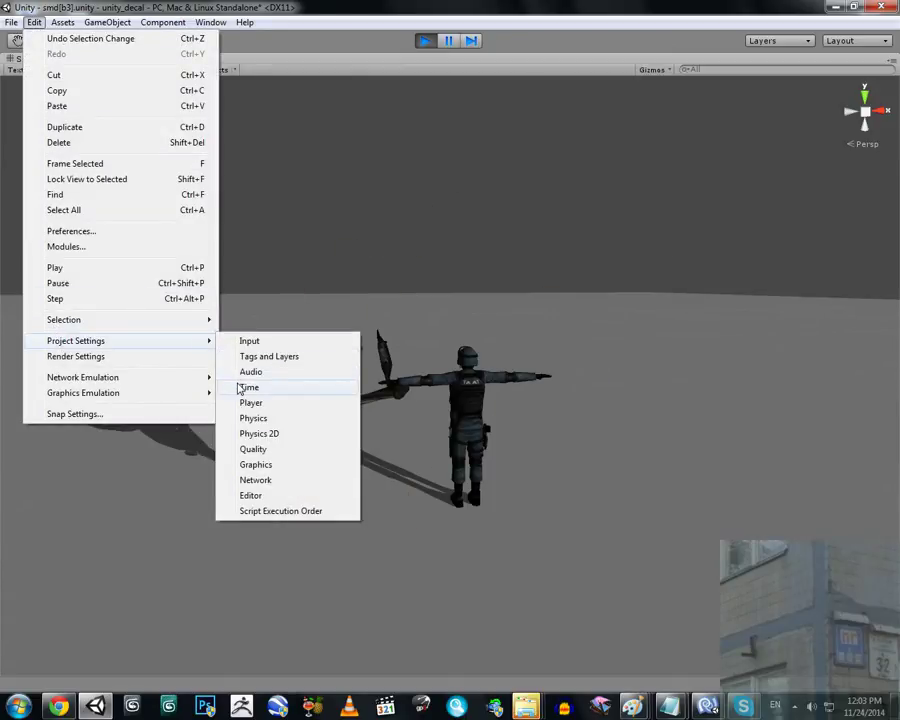
{"action": "left_click", "coordinate": [240, 389]}
{"action": "left_click", "coordinate": [556, 395]}
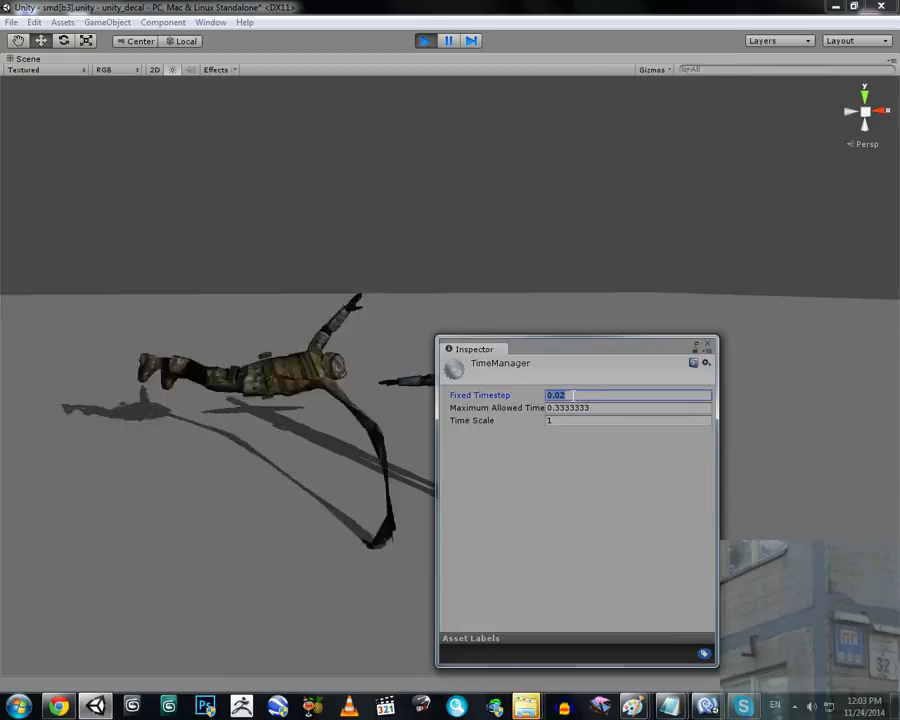
{"action": "left_click", "coordinate": [559, 395]}
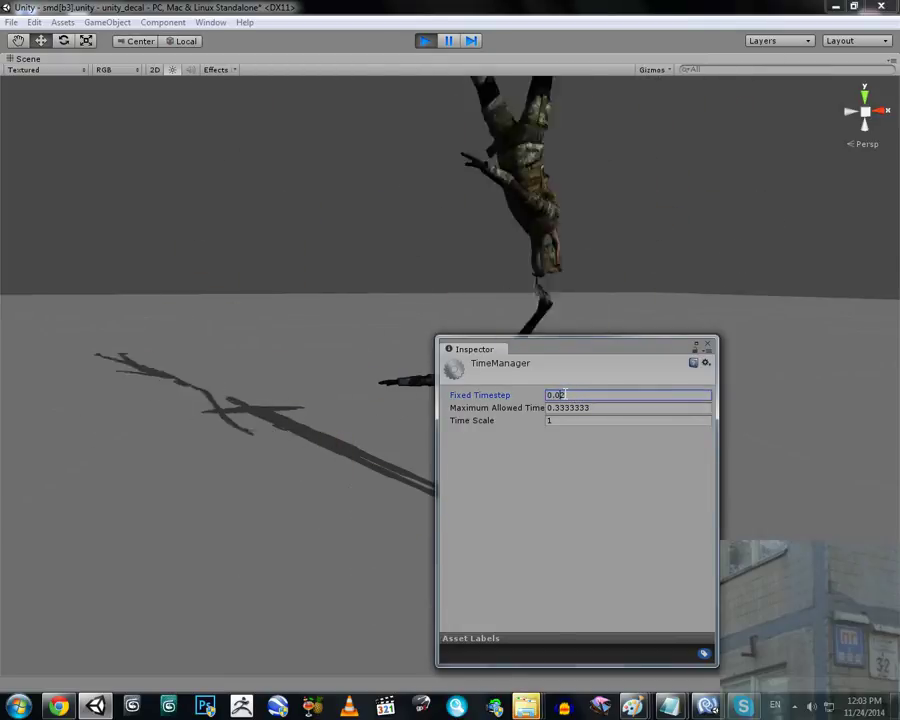
{"action": "type", "text": "0"}
{"action": "left_click_drag", "start_coordinate": [587, 347], "coordinate": [733, 319]}
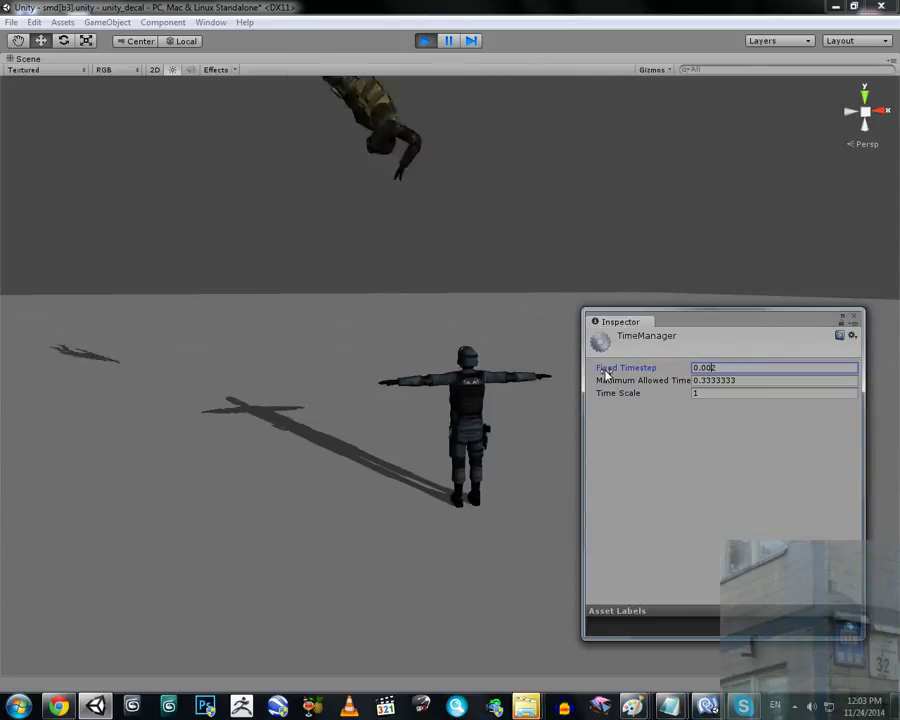
{"action": "left_click", "coordinate": [711, 368]}
Step: Examine the ragdoll's motion with the 0.002 timestep from several sides
{"action": "scroll", "coordinate": [333, 321], "scroll_direction": "up", "scroll_amount": 3}
{"action": "right_click_drag", "start_coordinate": [333, 321], "coordinate": [355, 315]}
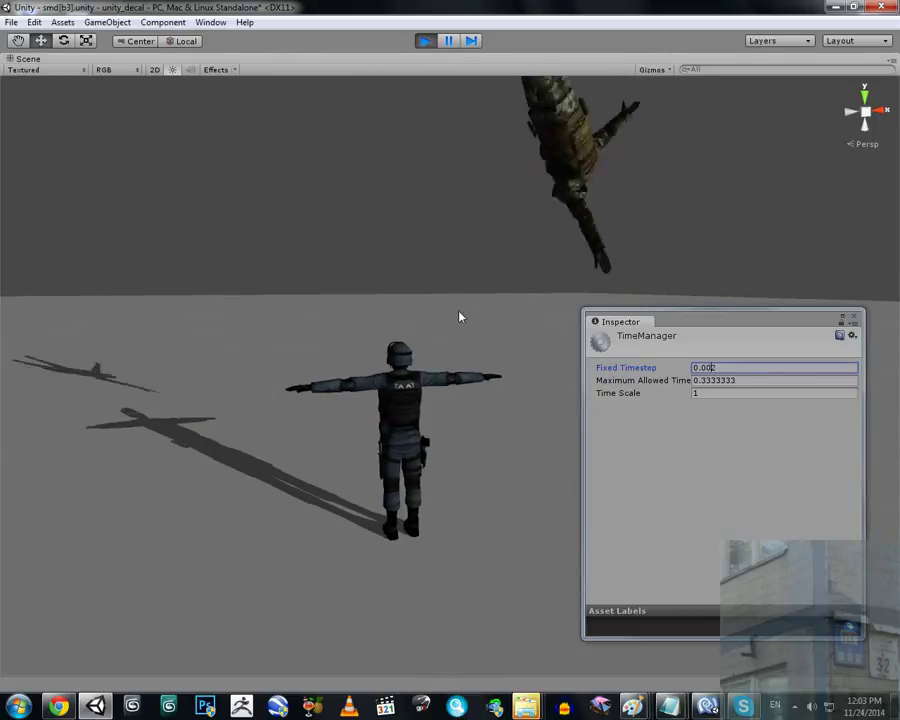
{"action": "left_click_drag", "start_coordinate": [656, 322], "coordinate": [732, 364]}
{"action": "right_click_drag", "start_coordinate": [434, 352], "coordinate": [605, 376]}
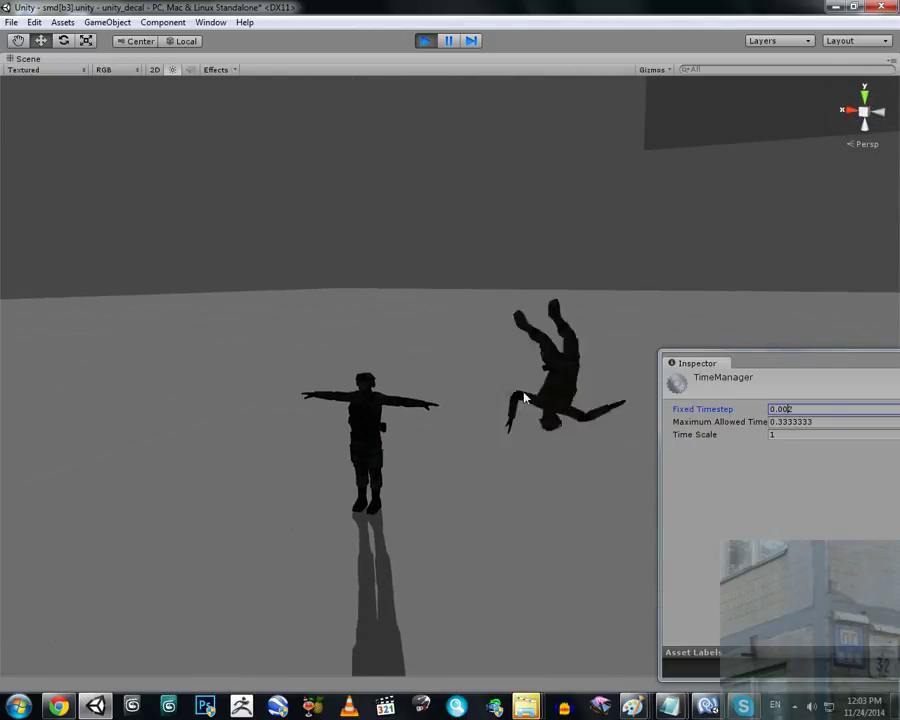
{"action": "right_click_drag", "start_coordinate": [458, 400], "coordinate": [500, 390]}
{"action": "left_click_drag", "start_coordinate": [751, 362], "coordinate": [619, 265]}
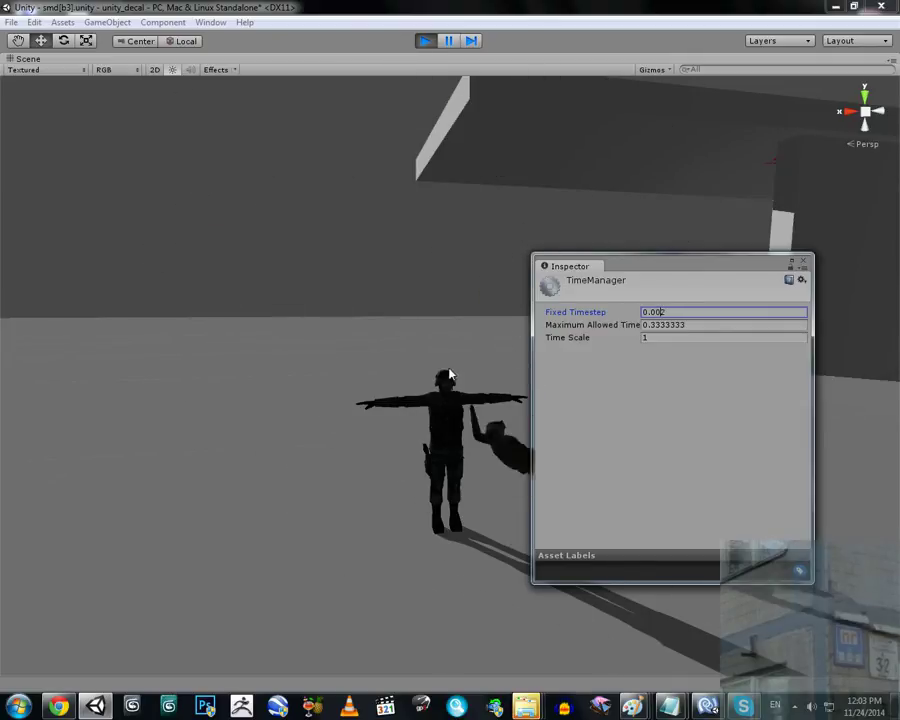
Step: Set the Fixed Timestep in the Time settings to 0.0001
{"action": "left_click_drag", "start_coordinate": [629, 265], "coordinate": [638, 290]}
{"action": "left_click", "coordinate": [704, 337]}
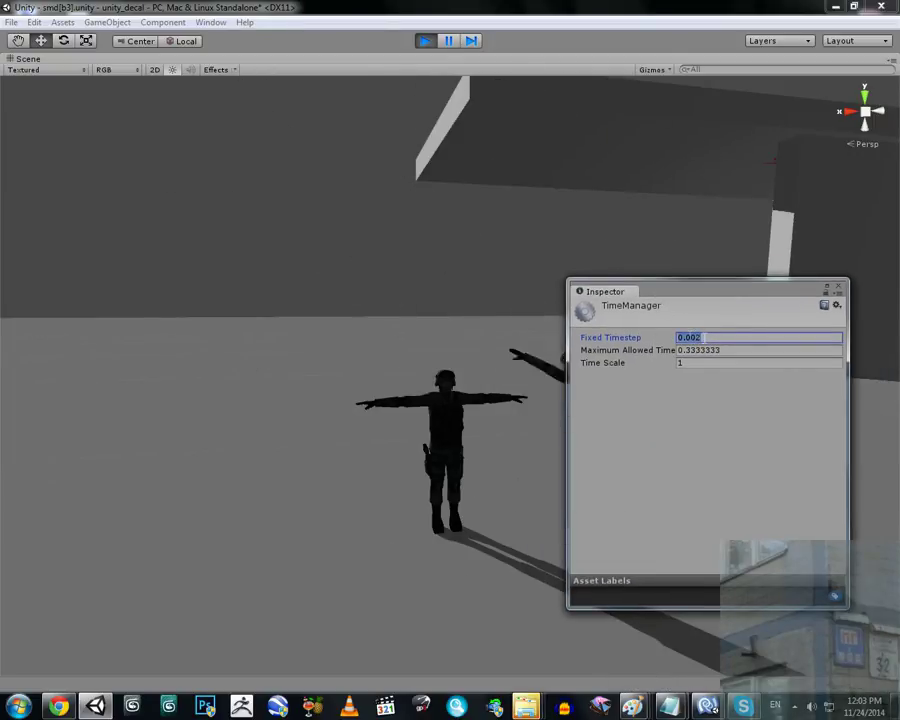
{"action": "right_click_drag", "start_coordinate": [336, 350], "coordinate": [368, 356]}
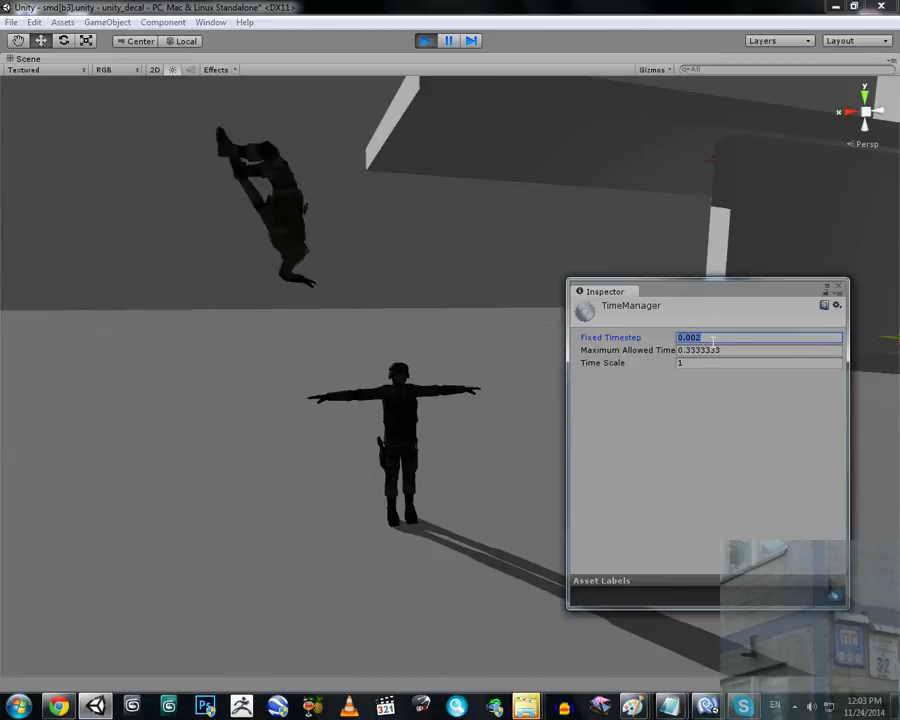
{"action": "type", "text": "0"}
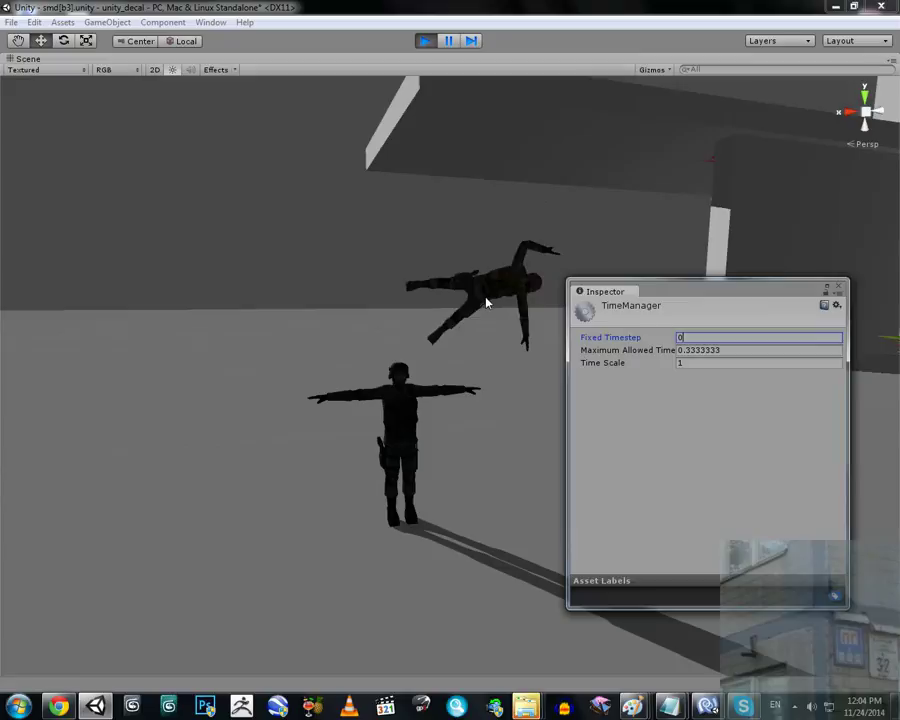
Step: Set the Time Scale to 0.5 and watch the ragdoll's motion from behind the swat character
{"action": "left_click", "coordinate": [686, 363]}
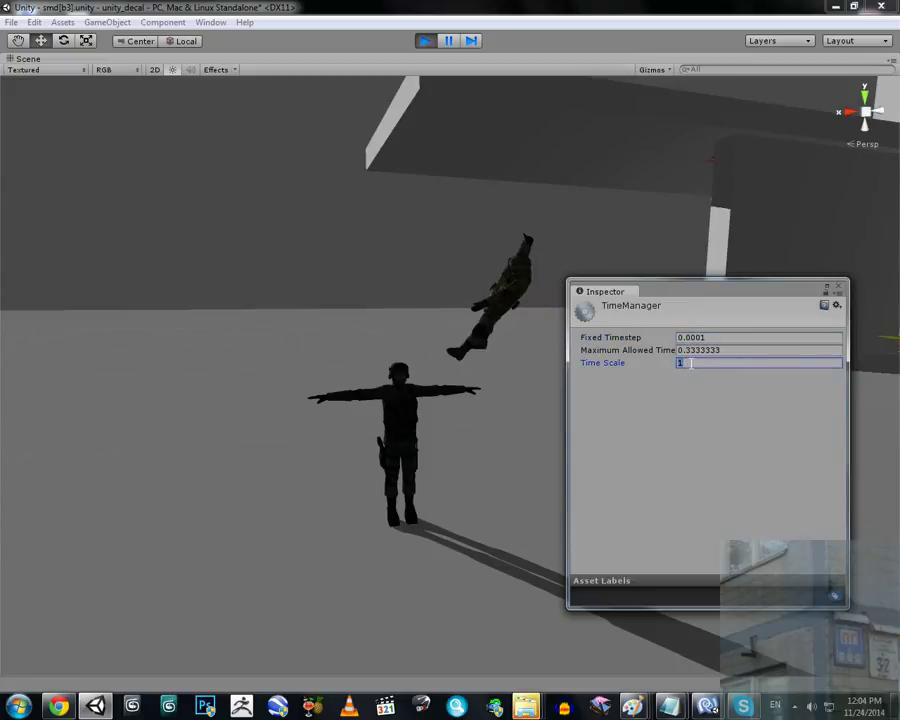
{"action": "type", "text": "0.5"}
{"action": "left_click_drag", "start_coordinate": [454, 356], "coordinate": [705, 350], "text": "alt"}
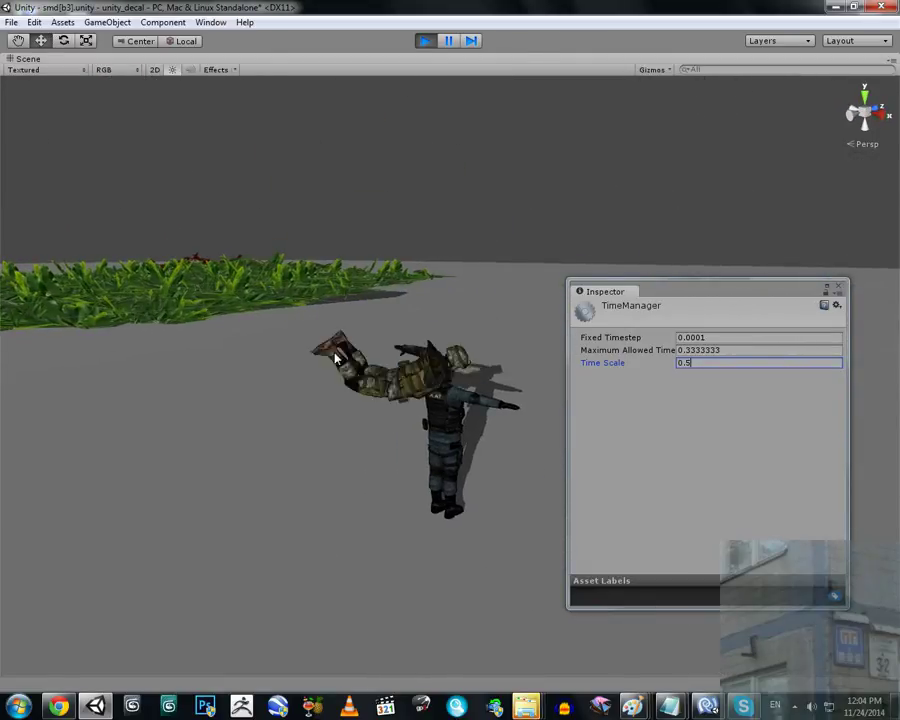
{"action": "left_click_drag", "start_coordinate": [336, 358], "coordinate": [403, 355], "text": "alt"}
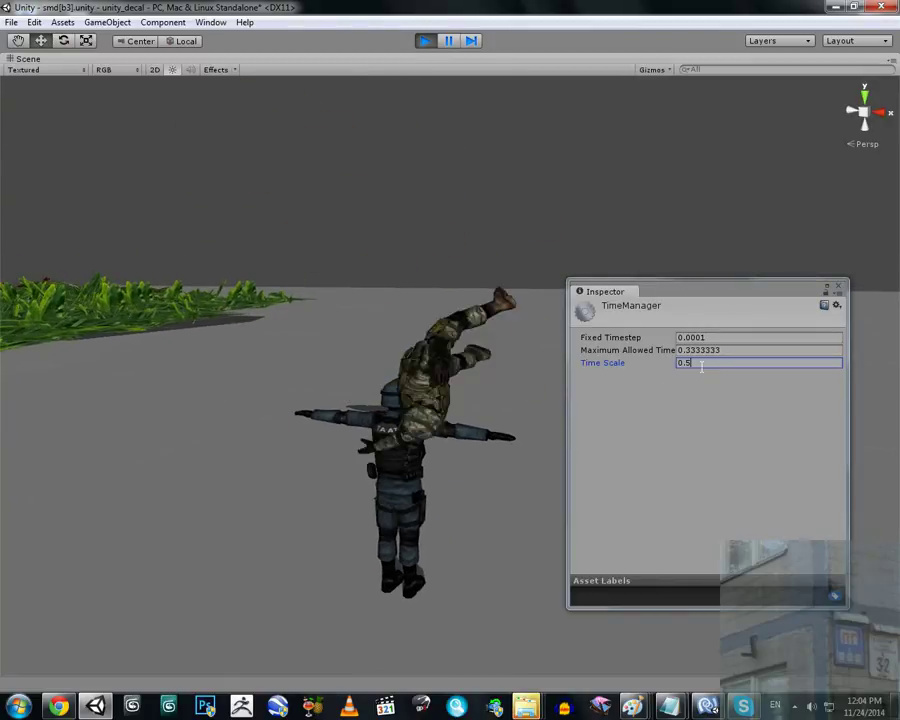
{"action": "key", "text": "ctrl+a"}
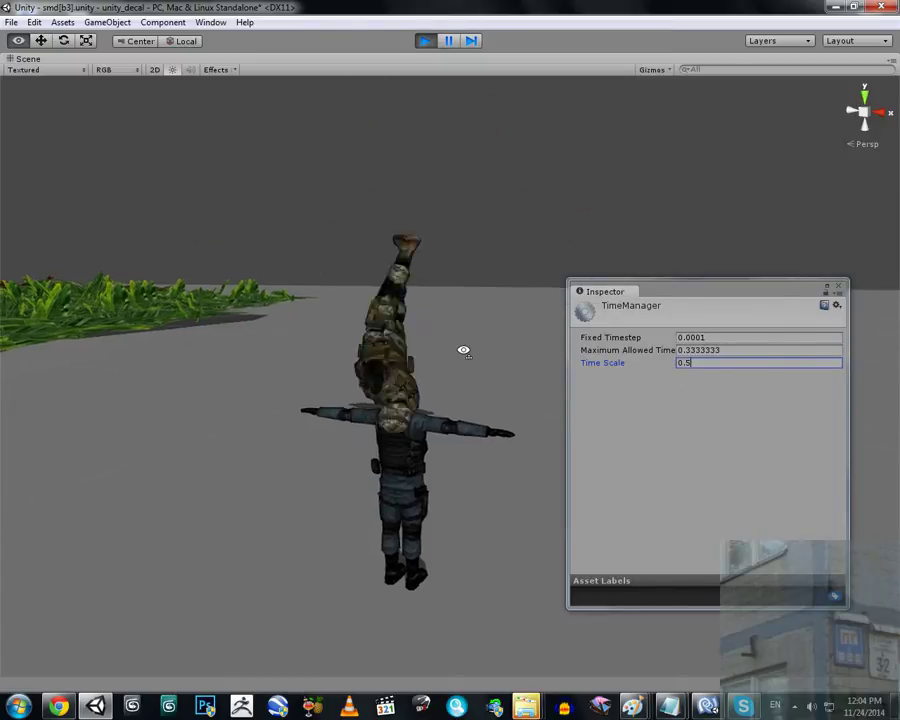
Step: Set the Fixed Timestep to 0.002 and the Time Scale to 1 in the Time settings
{"action": "key", "text": "s"}
{"action": "right_click_drag", "start_coordinate": [463, 350], "coordinate": [416, 356]}
{"action": "key", "text": "w"}
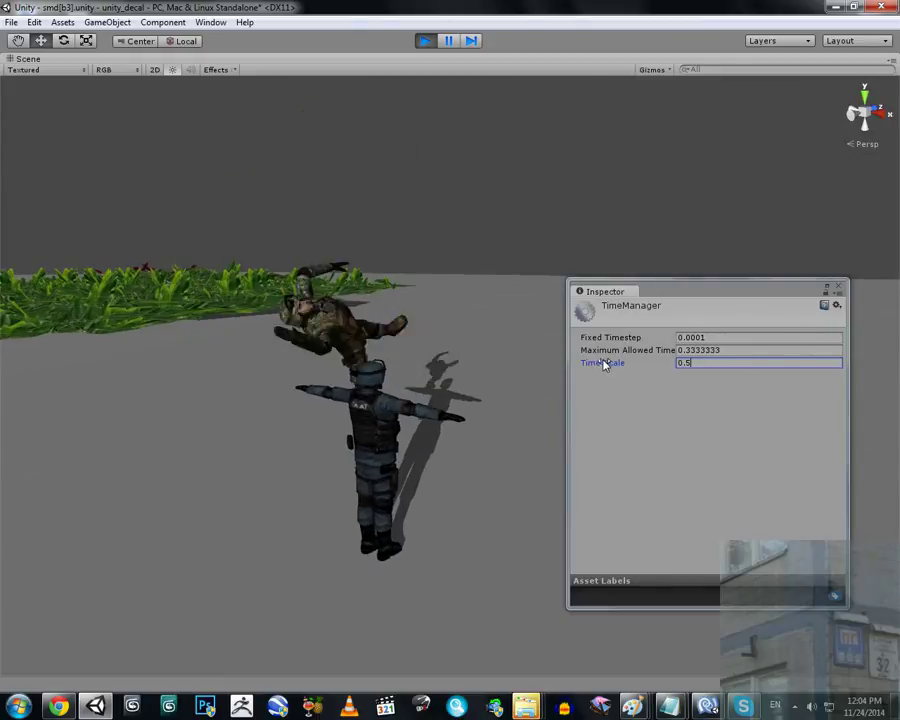
{"action": "double_click", "coordinate": [682, 365]}
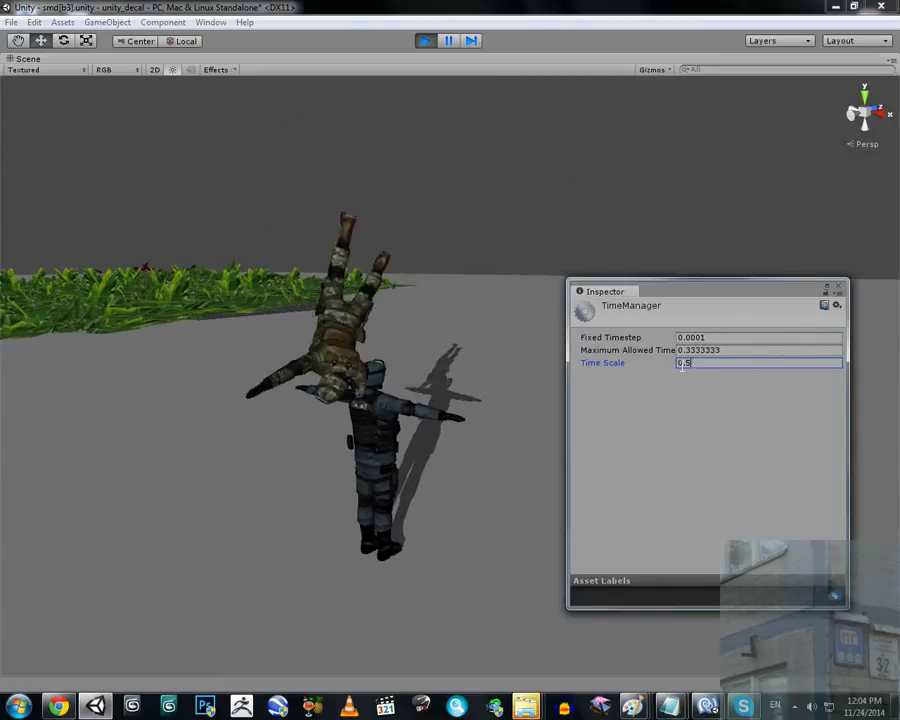
{"action": "left_click", "coordinate": [700, 337]}
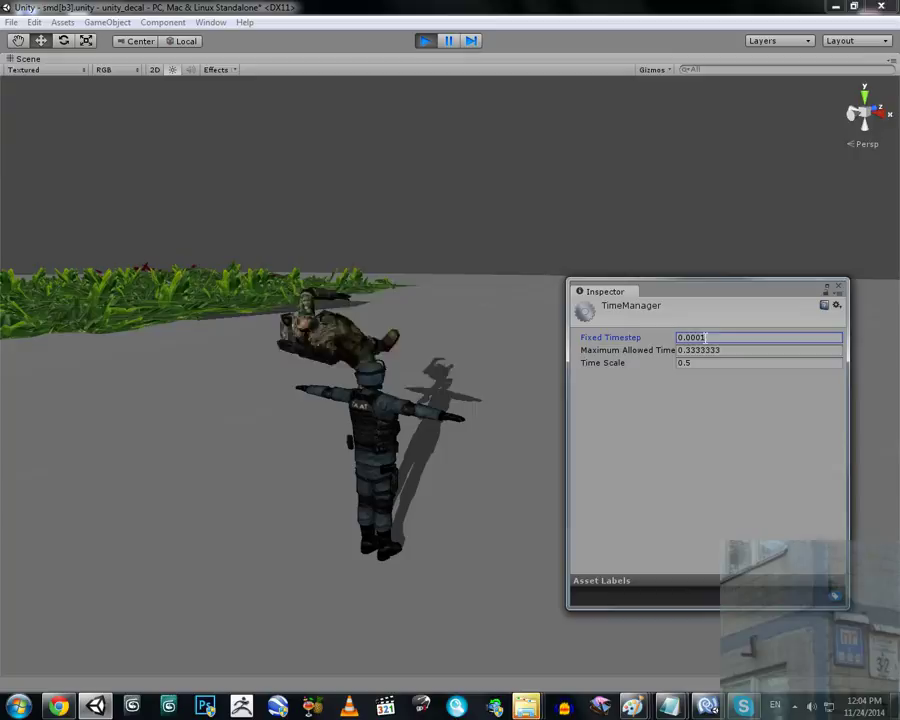
{"action": "double_click", "coordinate": [705, 337]}
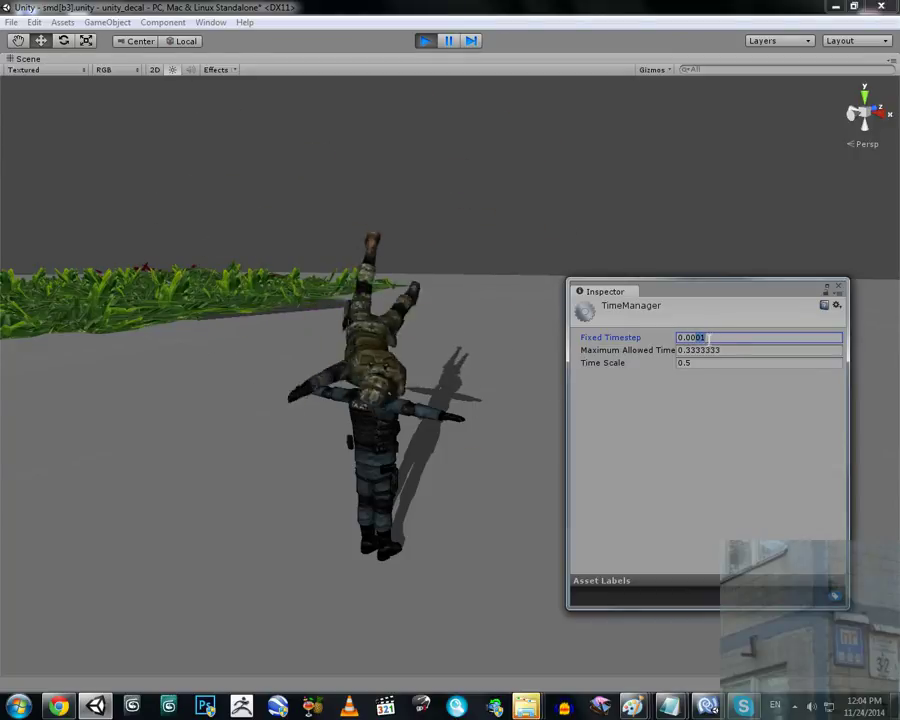
{"action": "type", "text": "0.002"}
{"action": "double_click", "coordinate": [682, 363]}
{"action": "type", "text": "1"}
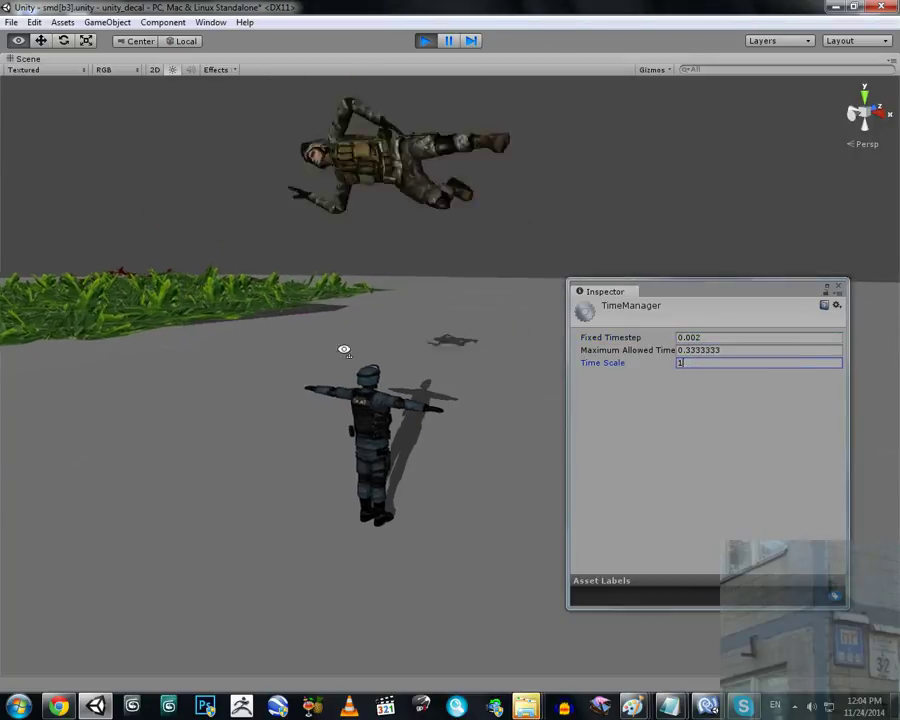
Step: Examine how the soldier ragdoll moves around the swat character at normal speed, viewing it from several angles
{"action": "right_click_drag", "start_coordinate": [344, 349], "coordinate": [333, 367]}
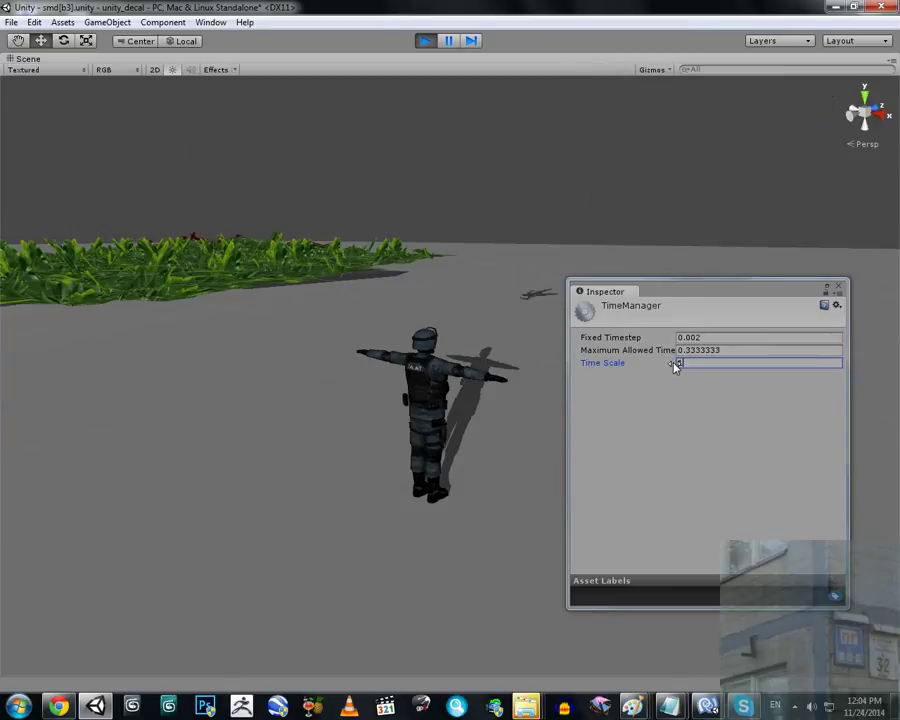
{"action": "left_click_drag", "start_coordinate": [390, 392], "coordinate": [244, 393], "text": "alt"}
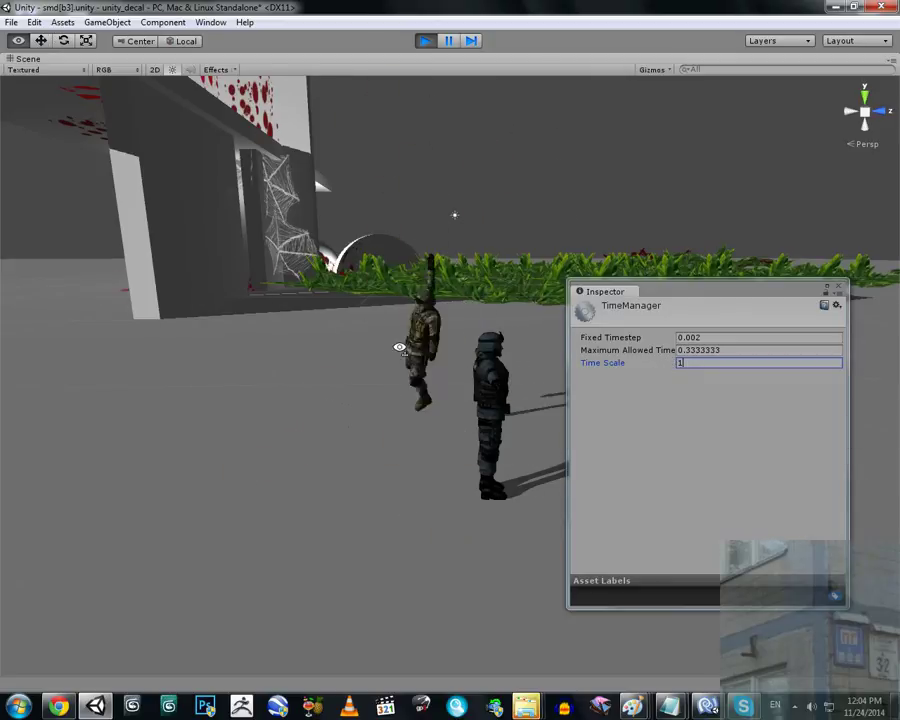
{"action": "left_click_drag", "start_coordinate": [399, 347], "coordinate": [563, 367], "text": "alt"}
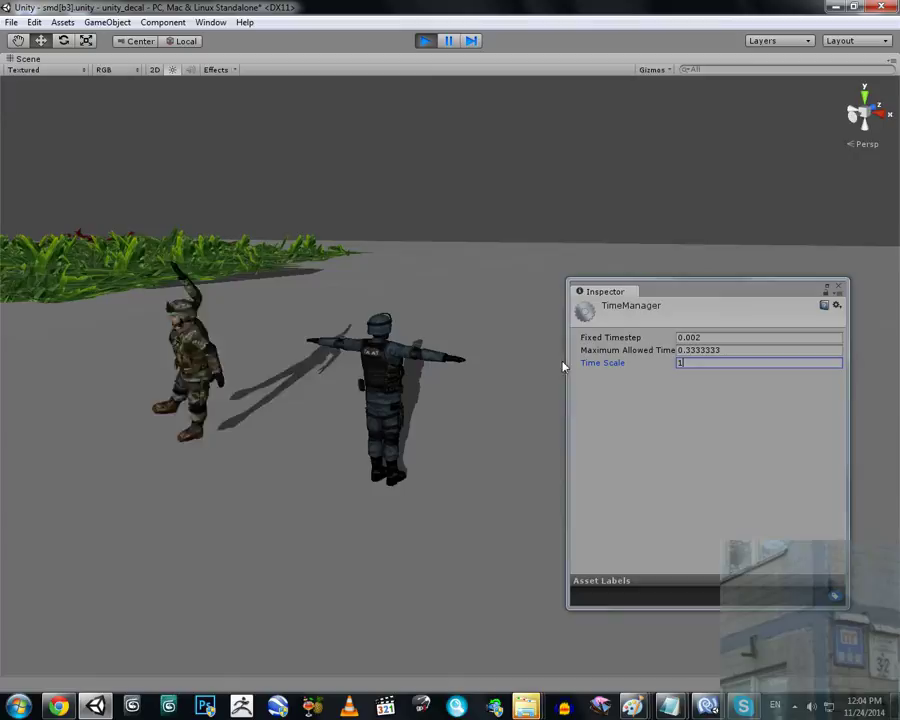
{"action": "left_click_drag", "start_coordinate": [402, 386], "coordinate": [484, 338], "text": "alt"}
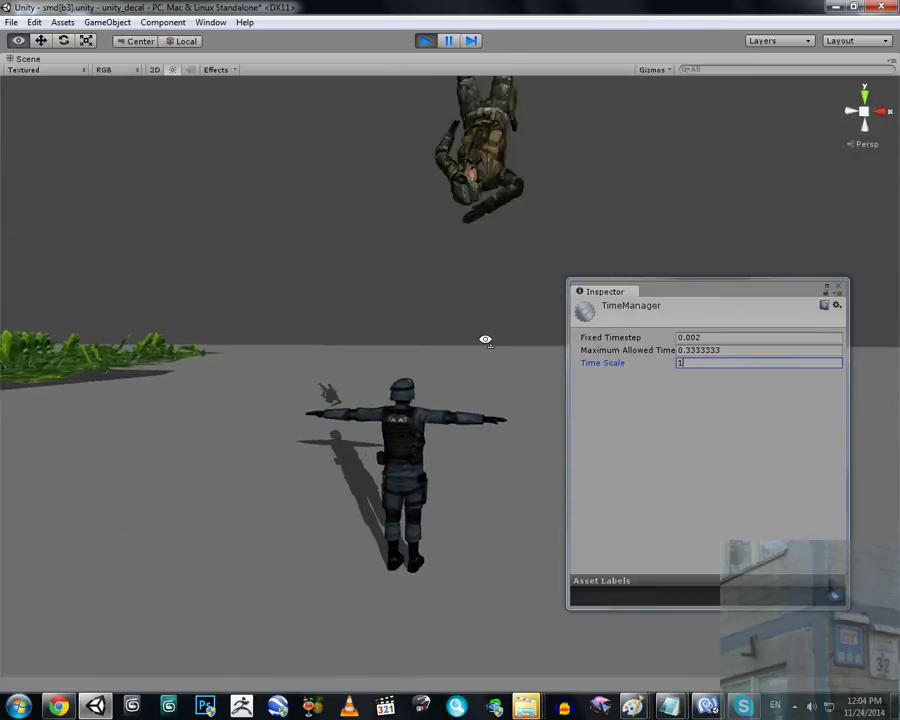
{"action": "left_click", "coordinate": [706, 337]}
{"action": "left_click_drag", "start_coordinate": [400, 395], "coordinate": [318, 392], "text": "alt"}
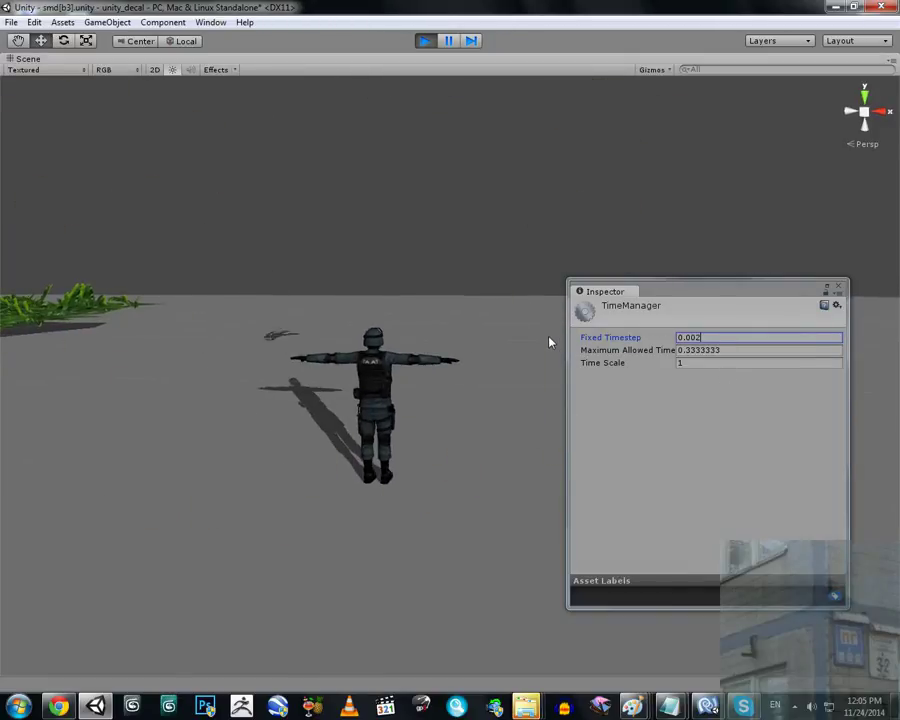
{"action": "left_click_drag", "start_coordinate": [394, 340], "coordinate": [359, 282], "text": "alt"}
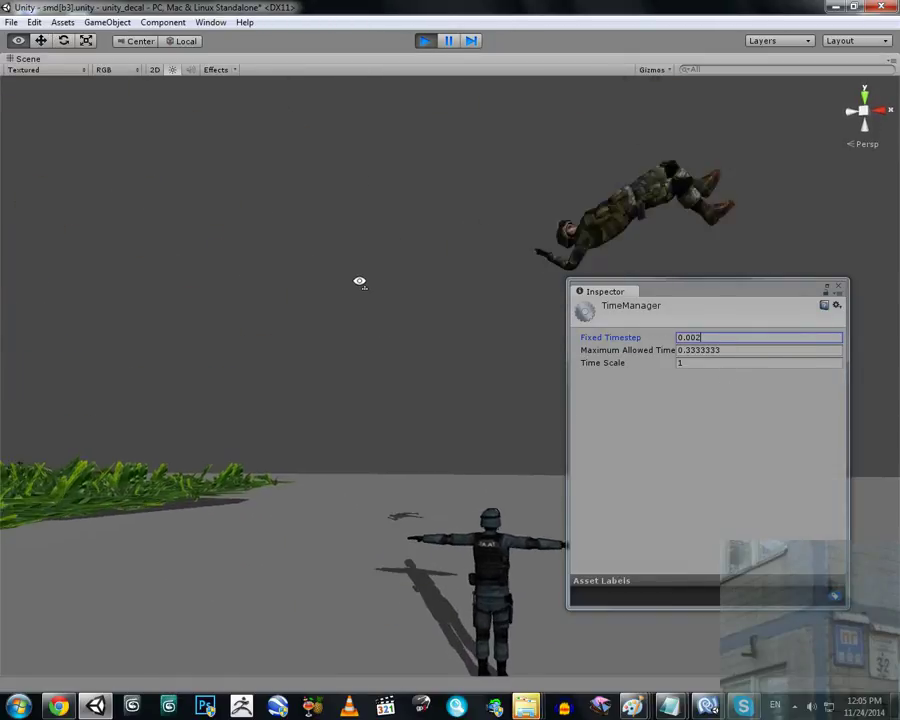
{"action": "right_click_drag", "start_coordinate": [359, 282], "coordinate": [401, 293]}
Step: Set the Fixed Timestep to 0.02 and stop play mode
{"action": "right_click_drag", "start_coordinate": [440, 340], "coordinate": [490, 342]}
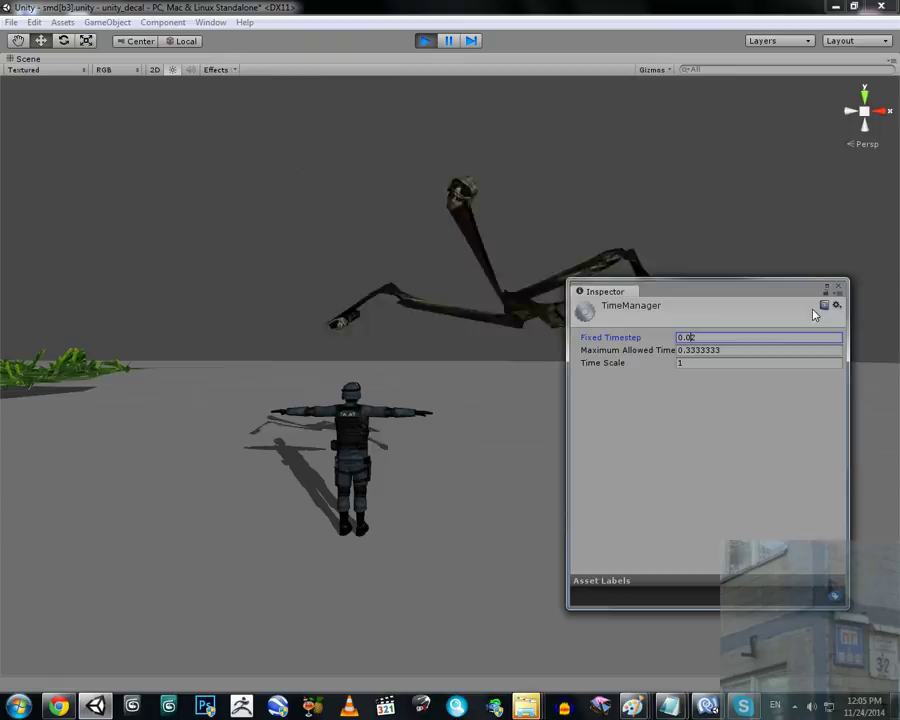
{"action": "left_click", "coordinate": [536, 124]}
{"action": "left_click", "coordinate": [424, 41]}
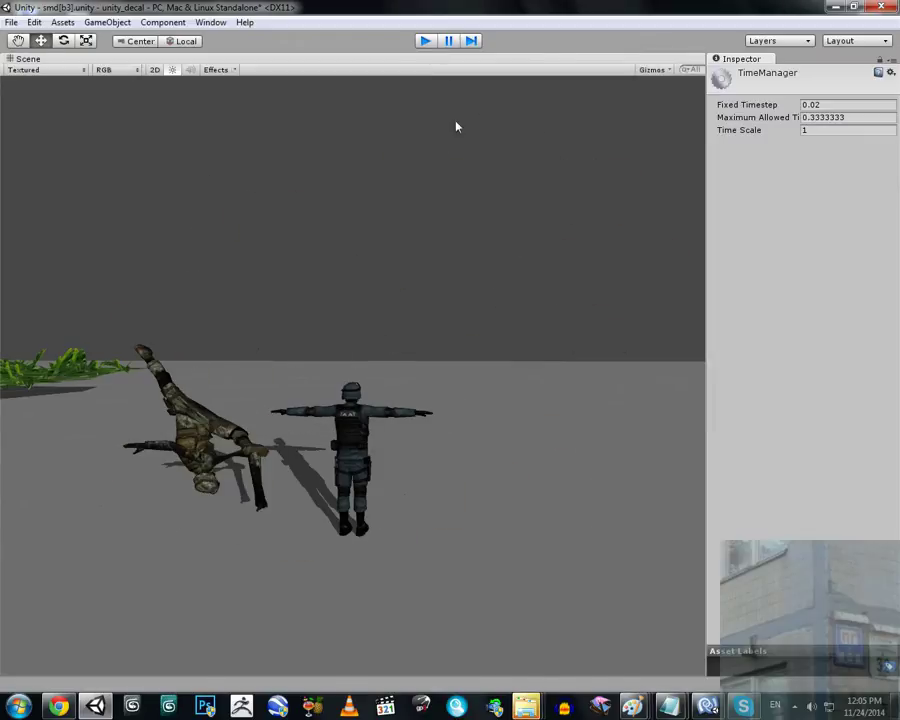
{"action": "right_click_drag", "start_coordinate": [305, 257], "coordinate": [266, 270]}
{"action": "key", "text": "w"}
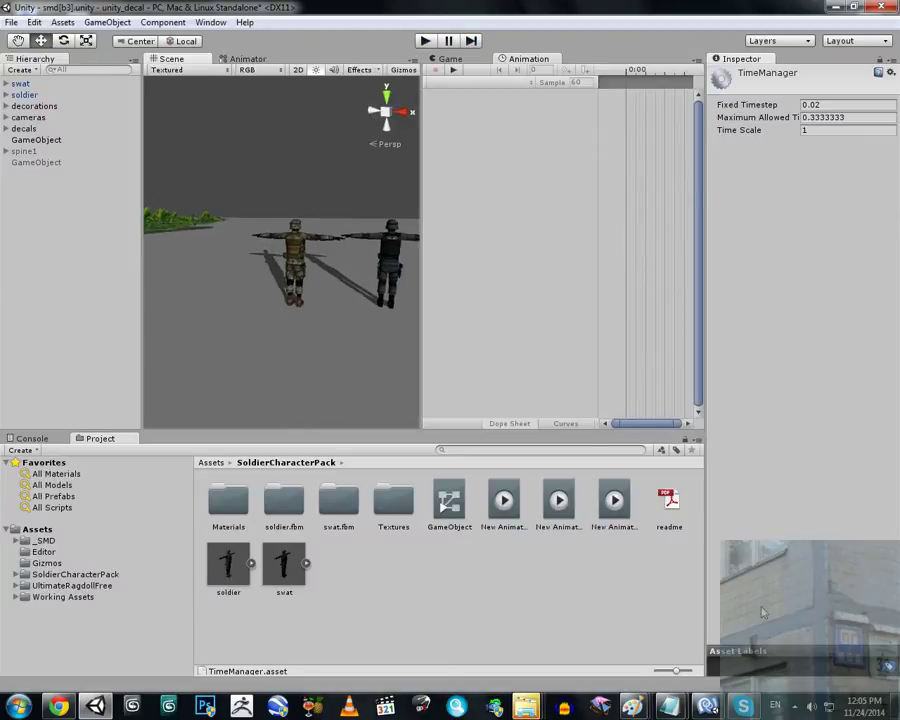
Step: Switch to MonoDevelop to view the ragdollAntiStretch.js script, then return to Unity
{"action": "left_click", "coordinate": [708, 704]}
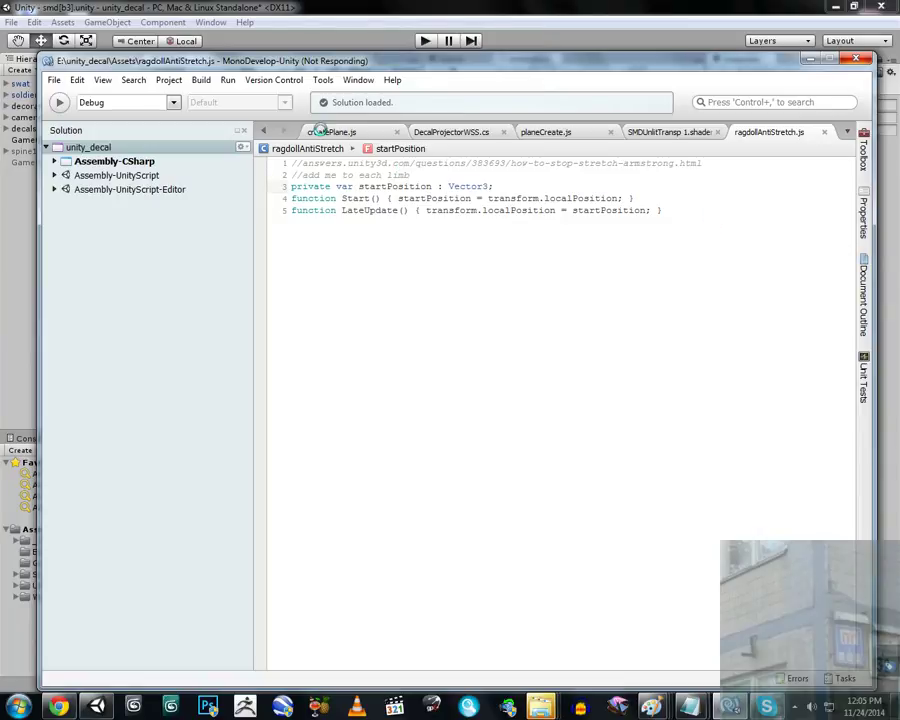
{"action": "left_click", "coordinate": [418, 7]}
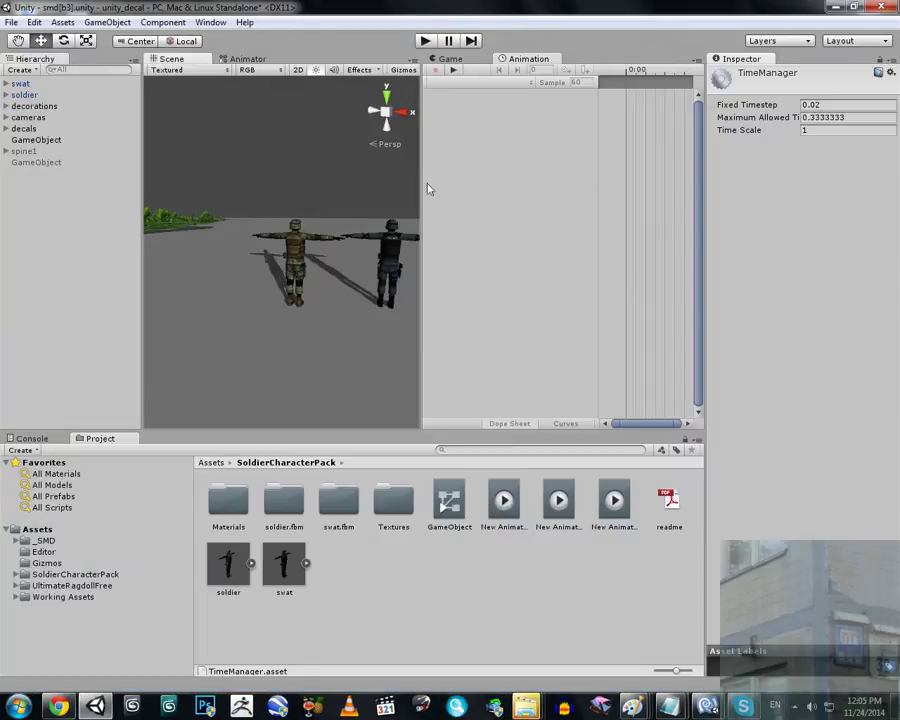
{"action": "right_click_drag", "start_coordinate": [289, 220], "coordinate": [301, 216]}
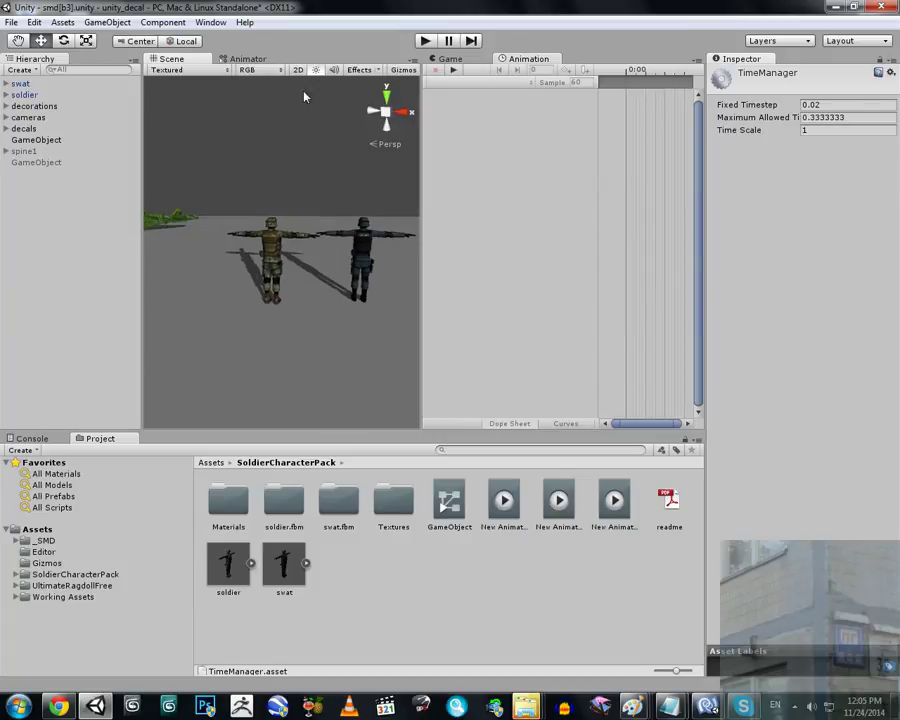
Step: Select the swat character in the scene and deactivate it so that only the soldier is displayed
{"action": "double_click", "coordinate": [200, 60]}
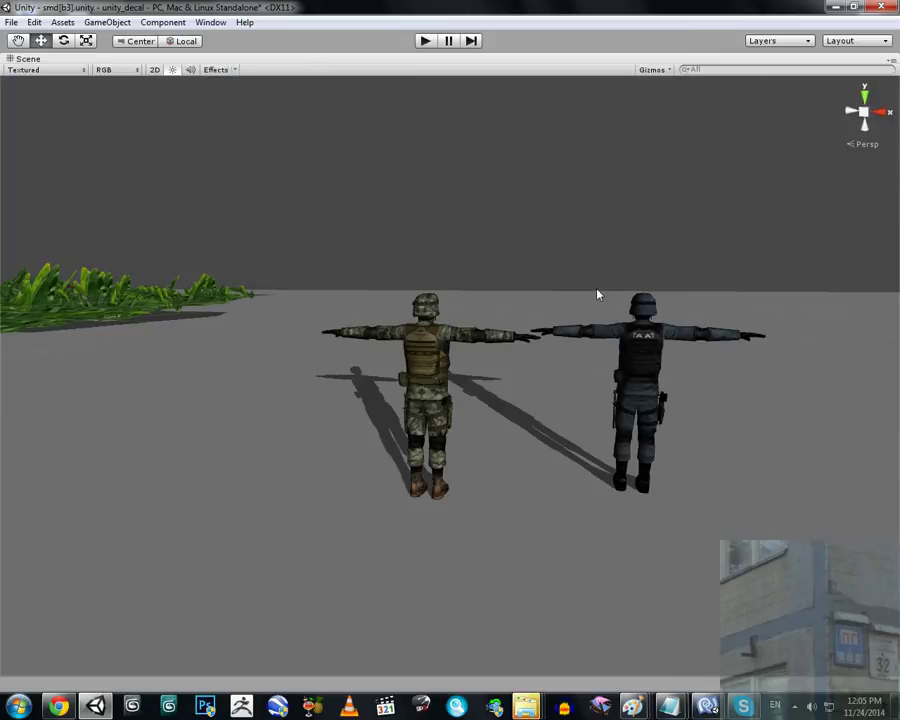
{"action": "left_click", "coordinate": [644, 306]}
{"action": "right_click", "coordinate": [340, 60]}
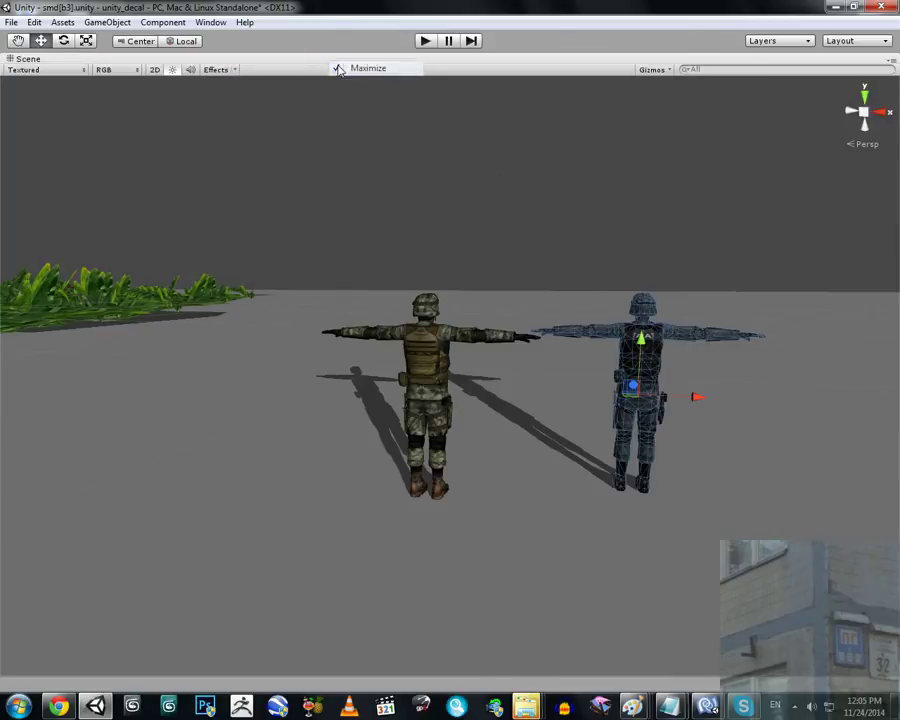
{"action": "left_click", "coordinate": [375, 69]}
{"action": "right_click_drag", "start_coordinate": [272, 227], "coordinate": [291, 234]}
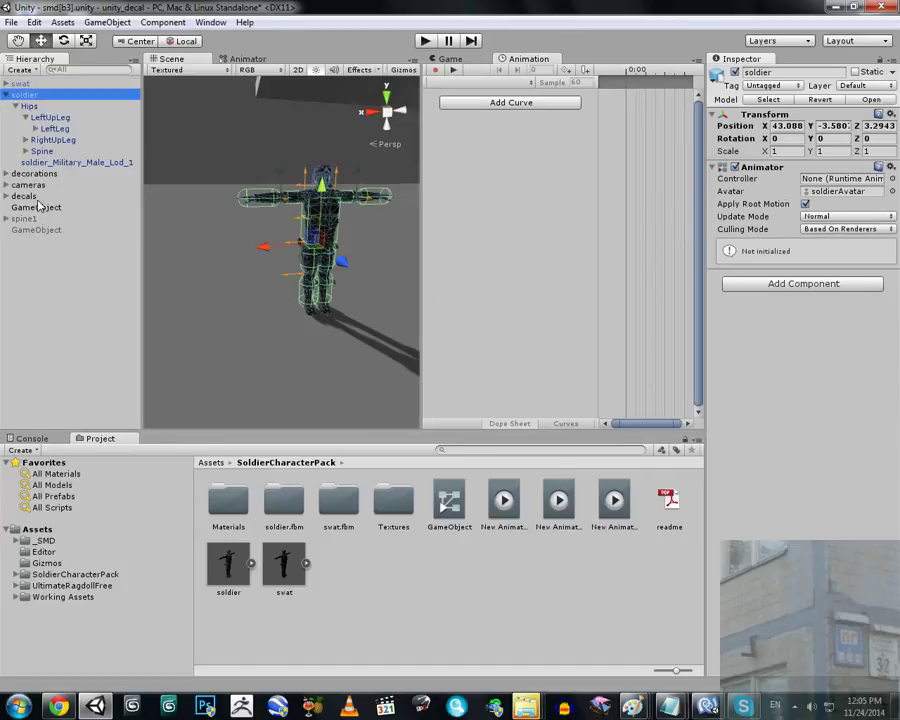
Step: Expand the soldier's bone hierarchy down to LeftArm, Neck1 and RightArm, and widen the Hierarchy
{"action": "left_click", "coordinate": [25, 151]}
{"action": "left_click", "coordinate": [35, 162]}
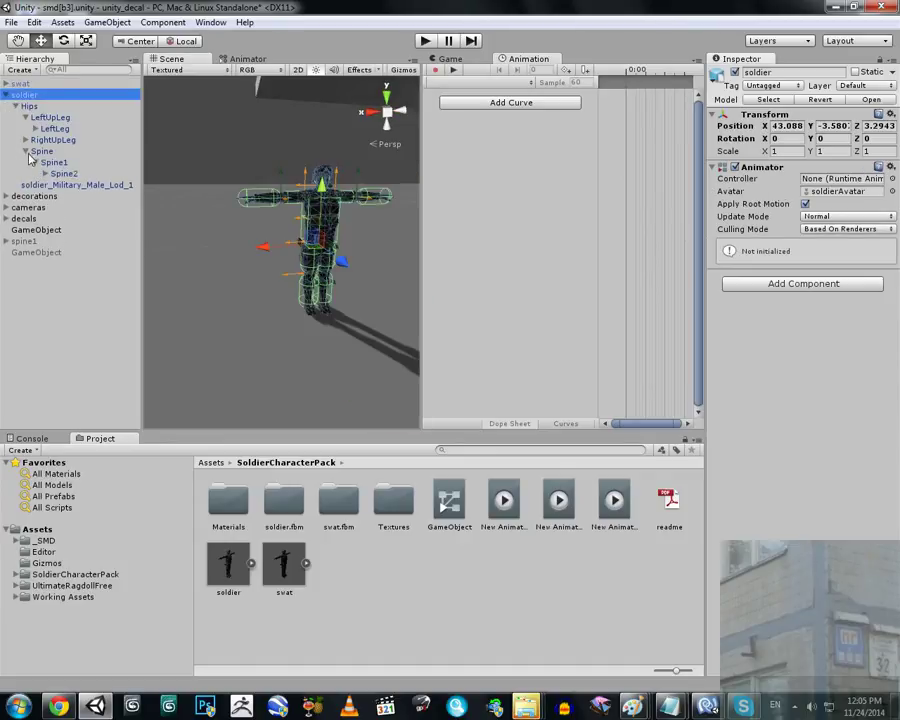
{"action": "left_click", "coordinate": [25, 140]}
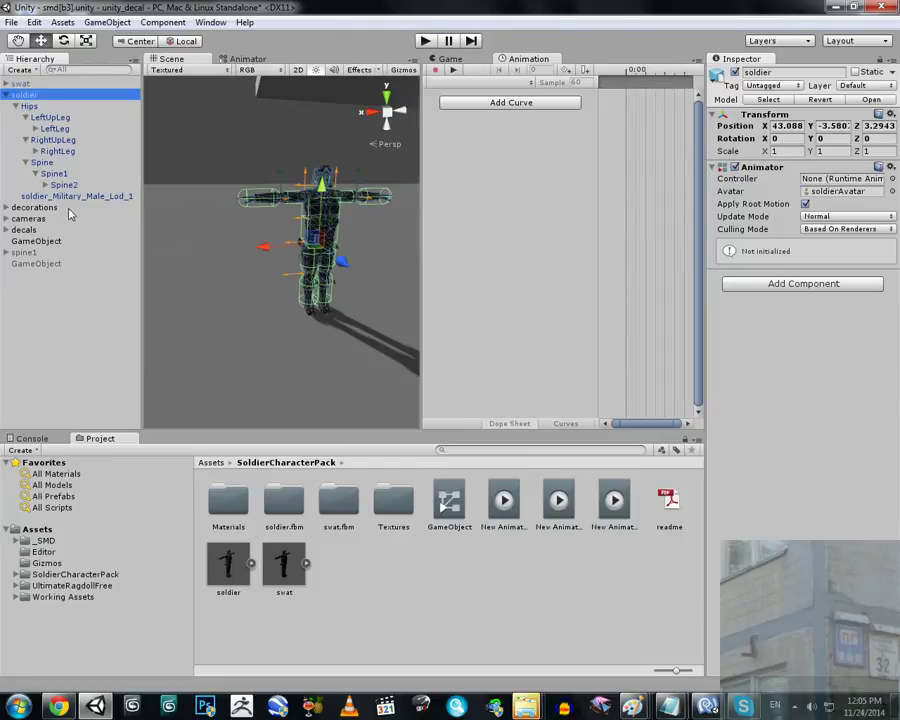
{"action": "left_click", "coordinate": [45, 185]}
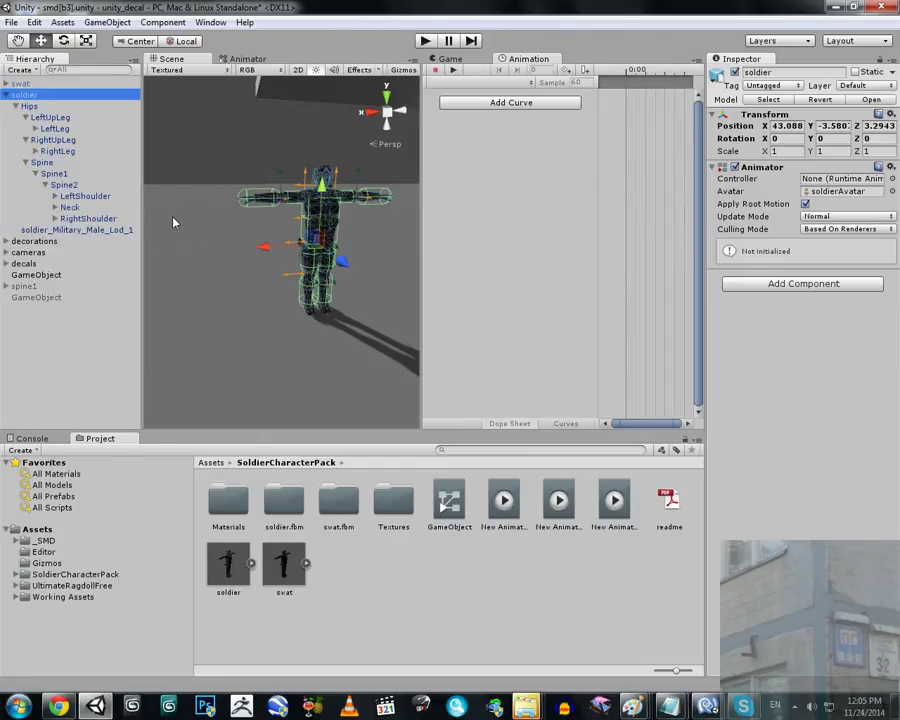
{"action": "left_click_drag", "start_coordinate": [141, 216], "coordinate": [277, 218]}
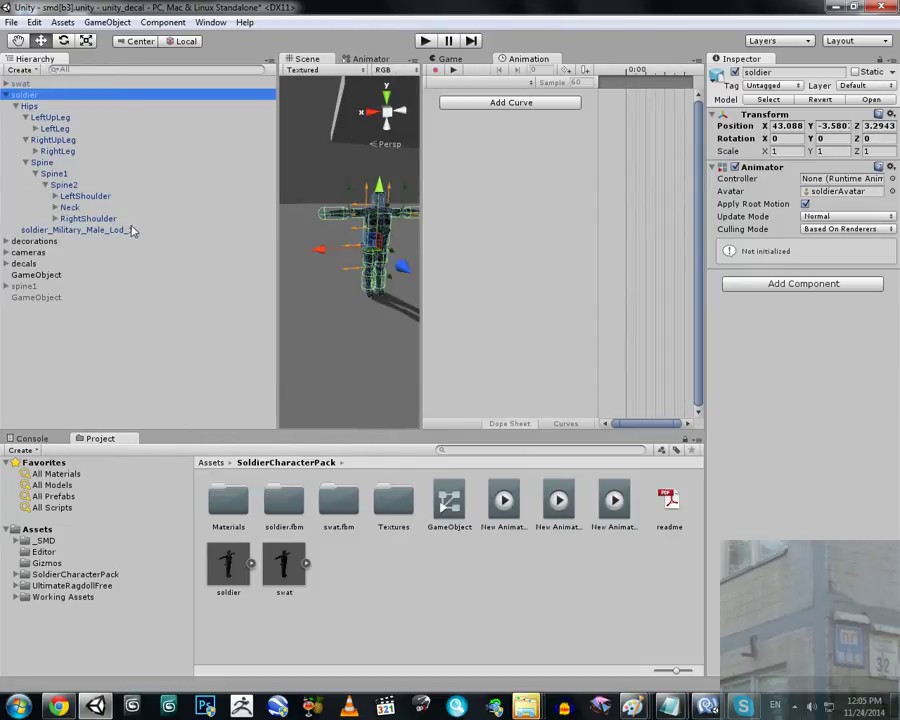
{"action": "left_click", "coordinate": [55, 218]}
{"action": "left_click", "coordinate": [55, 207]}
{"action": "left_click", "coordinate": [55, 196]}
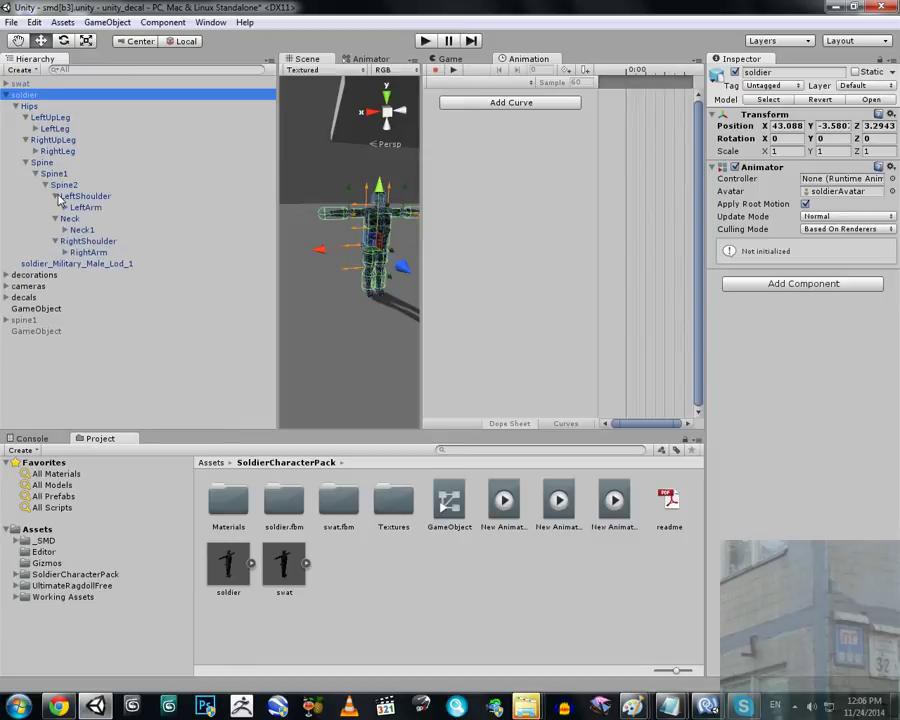
Step: Examine the components of the soldier's RightArm, RightForeArm and RightHand bones, then collapse RightForeArm
{"action": "left_click", "coordinate": [82, 253]}
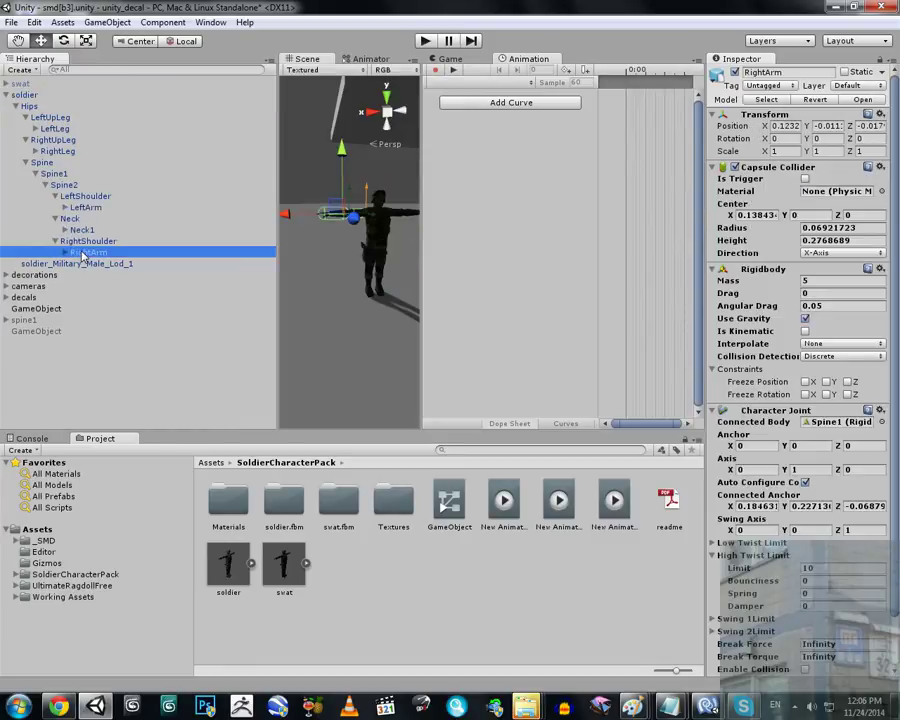
{"action": "left_click", "coordinate": [65, 252]}
{"action": "left_click", "coordinate": [82, 264]}
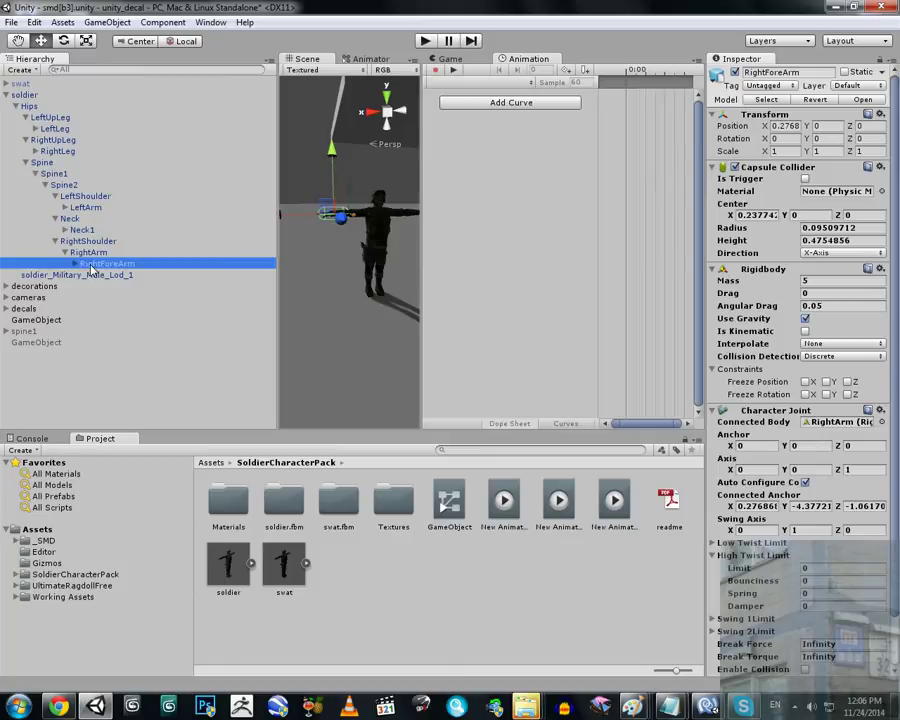
{"action": "left_click", "coordinate": [92, 274]}
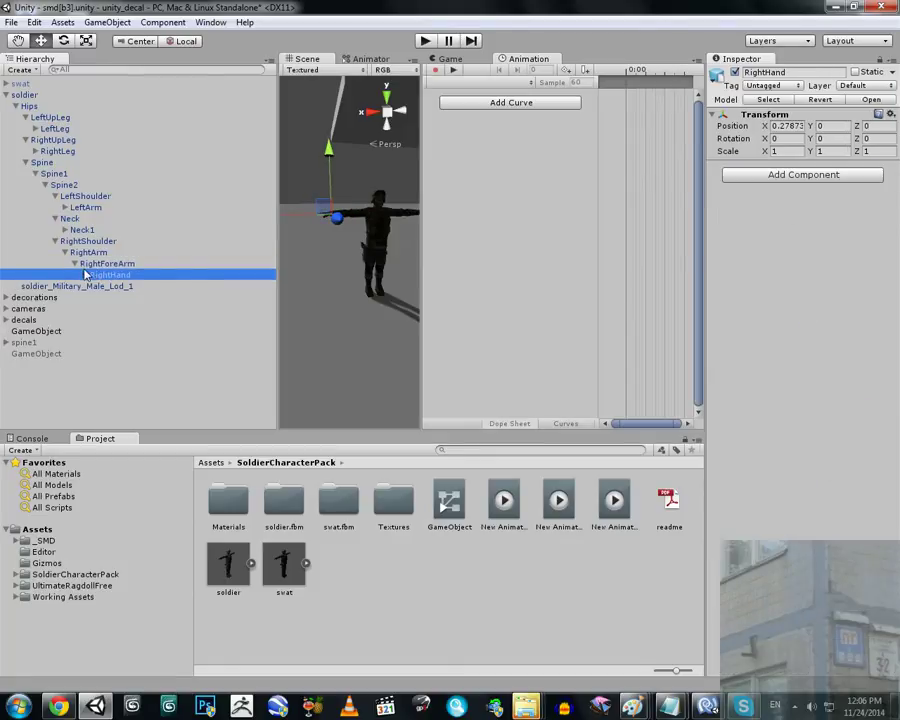
{"action": "left_click", "coordinate": [74, 264]}
Step: Expand Neck1 and examine the components of the Head and HeadTop_End bones, leaving Head collapsed and selected
{"action": "left_click", "coordinate": [63, 230]}
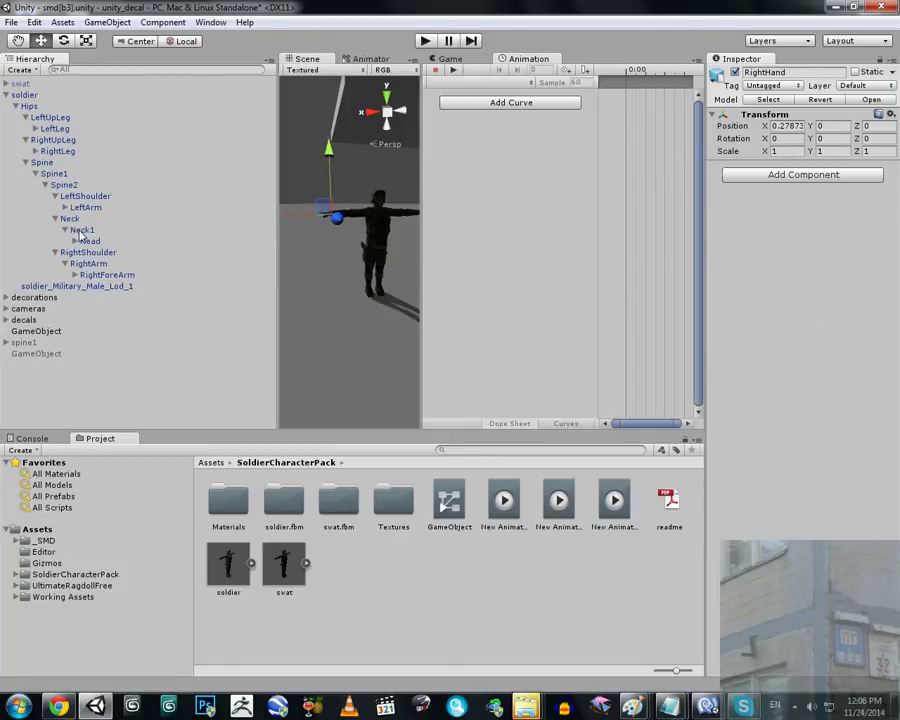
{"action": "left_click", "coordinate": [82, 230]}
{"action": "left_click", "coordinate": [75, 241]}
{"action": "left_click", "coordinate": [92, 242]}
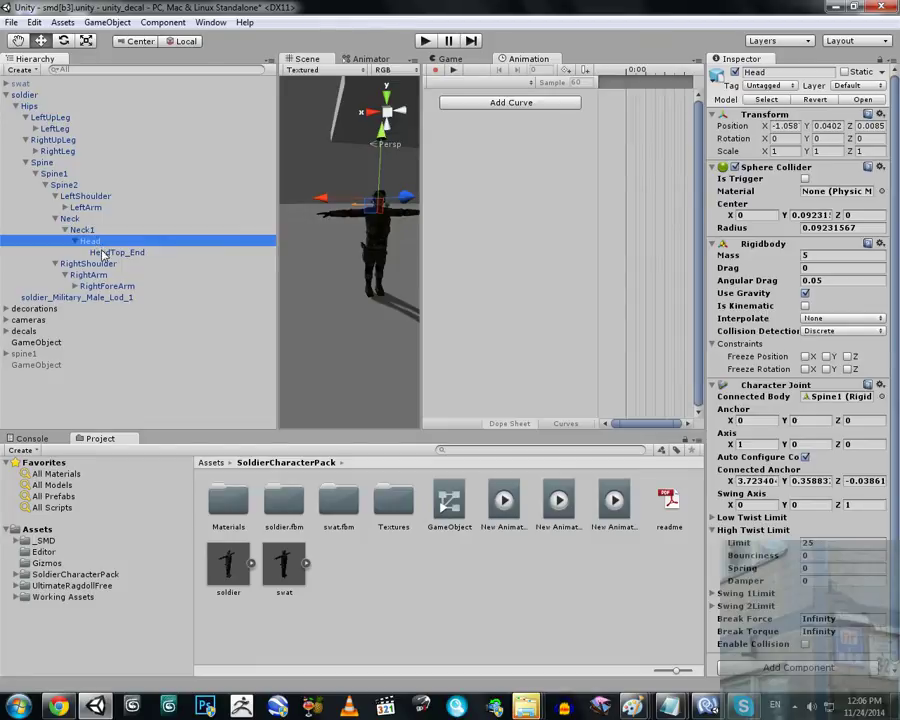
{"action": "left_click", "coordinate": [100, 253]}
{"action": "left_click", "coordinate": [77, 242]}
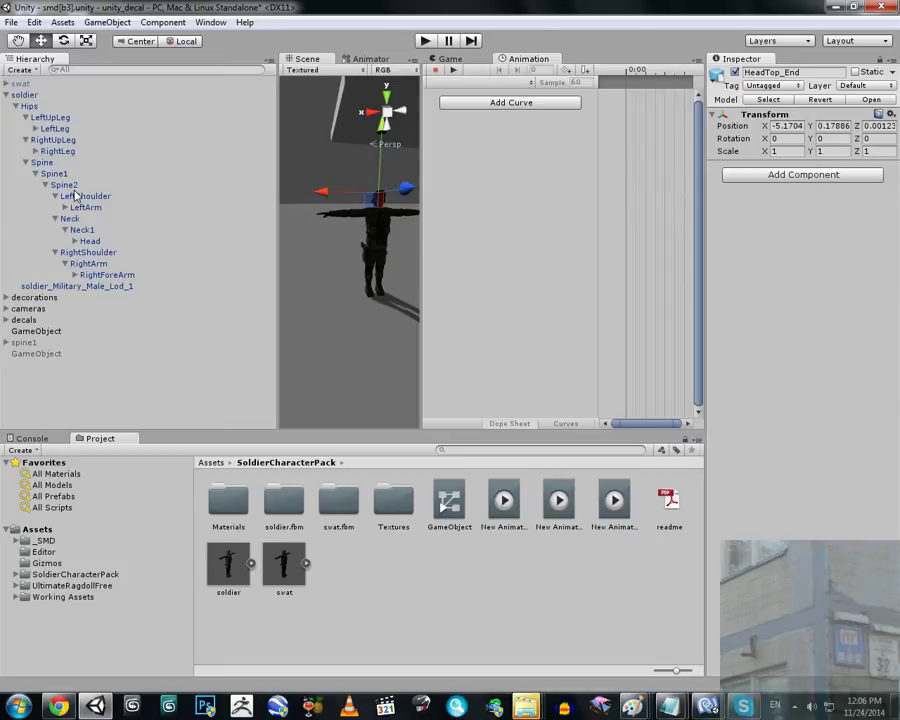
{"action": "left_click", "coordinate": [90, 242]}
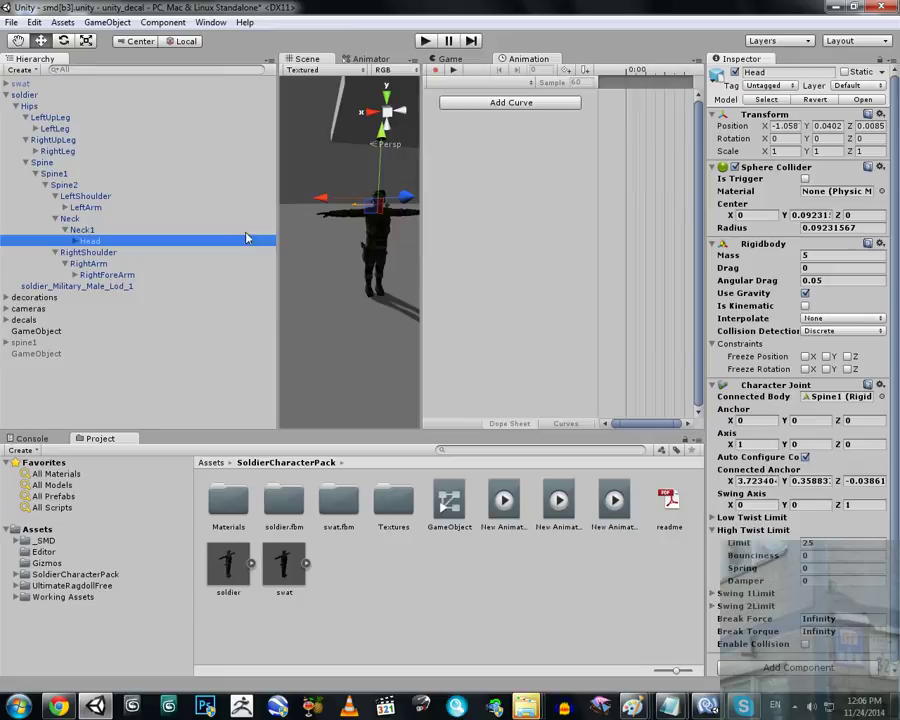
Step: Examine the components of the soldier's RightLeg and RightFoot bones, leaving RightLeg collapsed and selected
{"action": "left_click", "coordinate": [35, 151]}
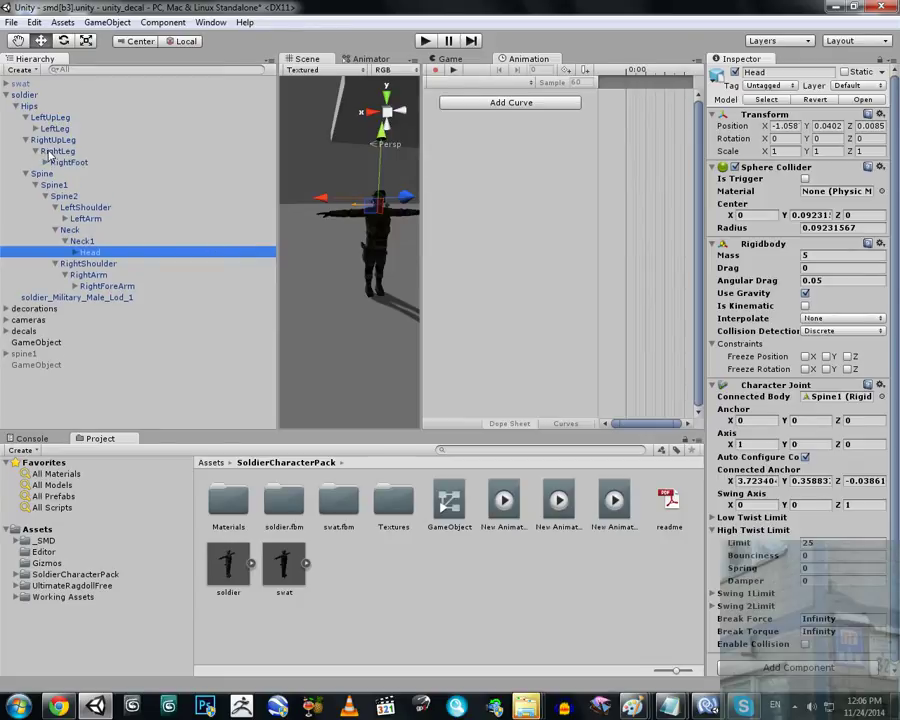
{"action": "left_click", "coordinate": [58, 151]}
{"action": "left_click", "coordinate": [76, 163]}
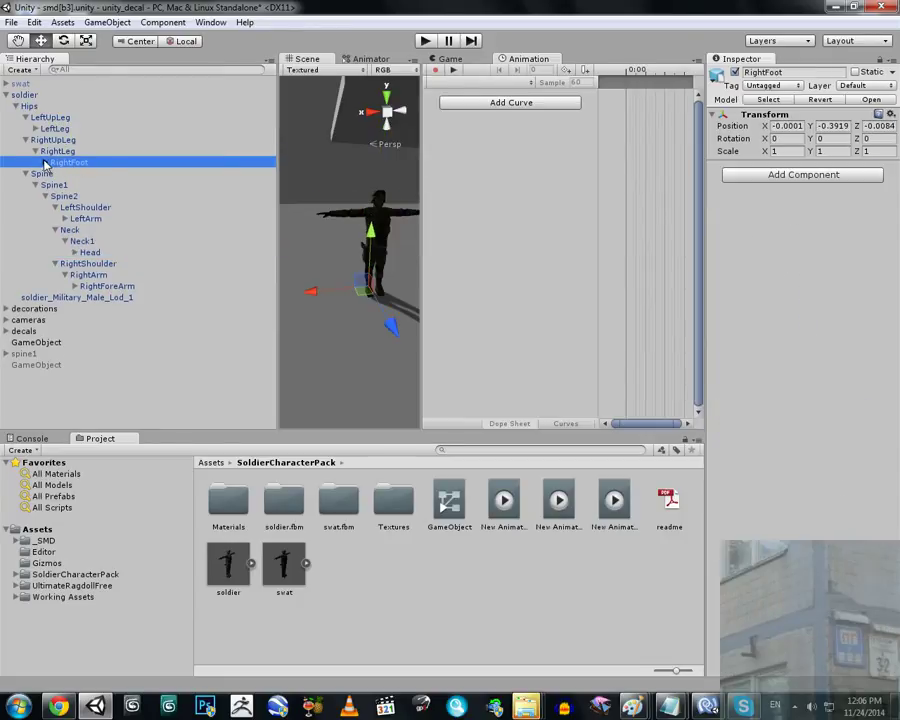
{"action": "left_click", "coordinate": [35, 151]}
{"action": "left_click", "coordinate": [44, 150]}
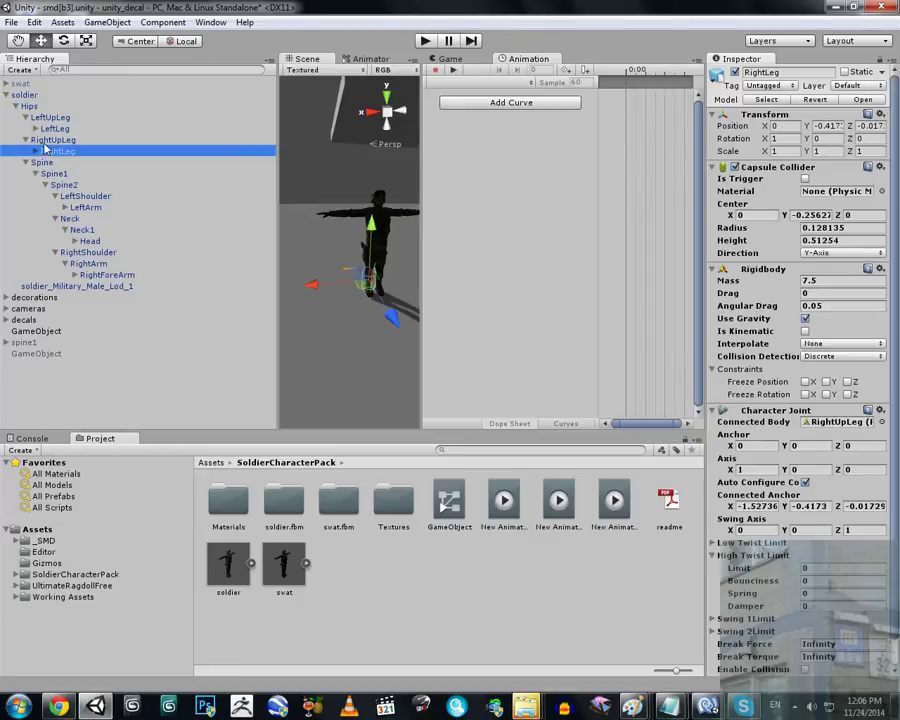
Step: Add the Ragdoll Anti Stretch script to the soldier's LeftUpLeg, LeftLeg, RightUpLeg and RightLeg bones together
{"action": "left_click", "coordinate": [45, 140]}
{"action": "left_click", "coordinate": [30, 106]}
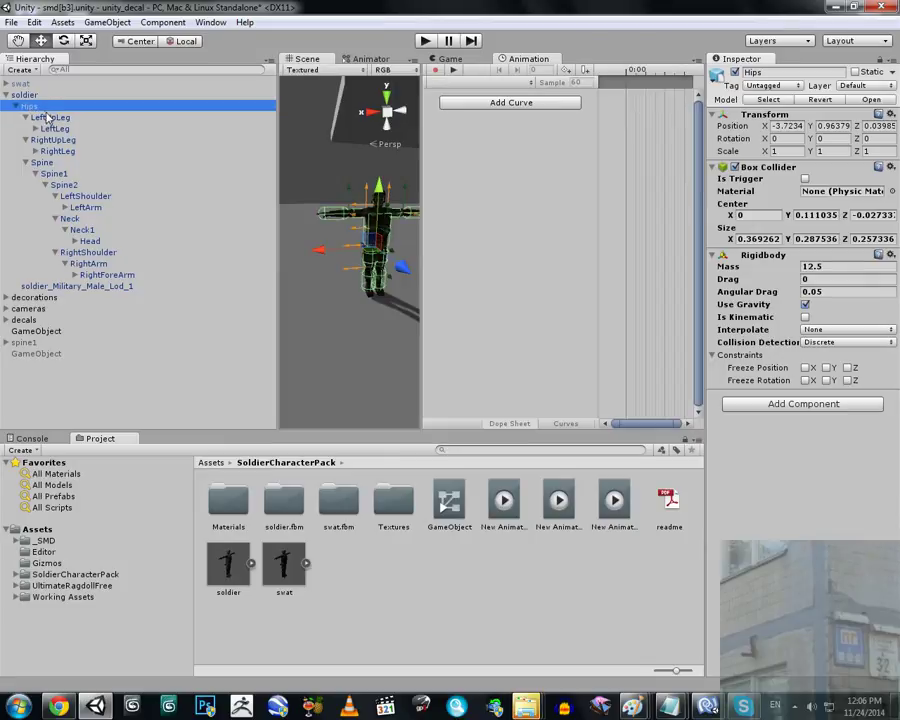
{"action": "left_click", "coordinate": [48, 118]}
{"action": "left_click_drag", "start_coordinate": [897, 322], "coordinate": [897, 490]}
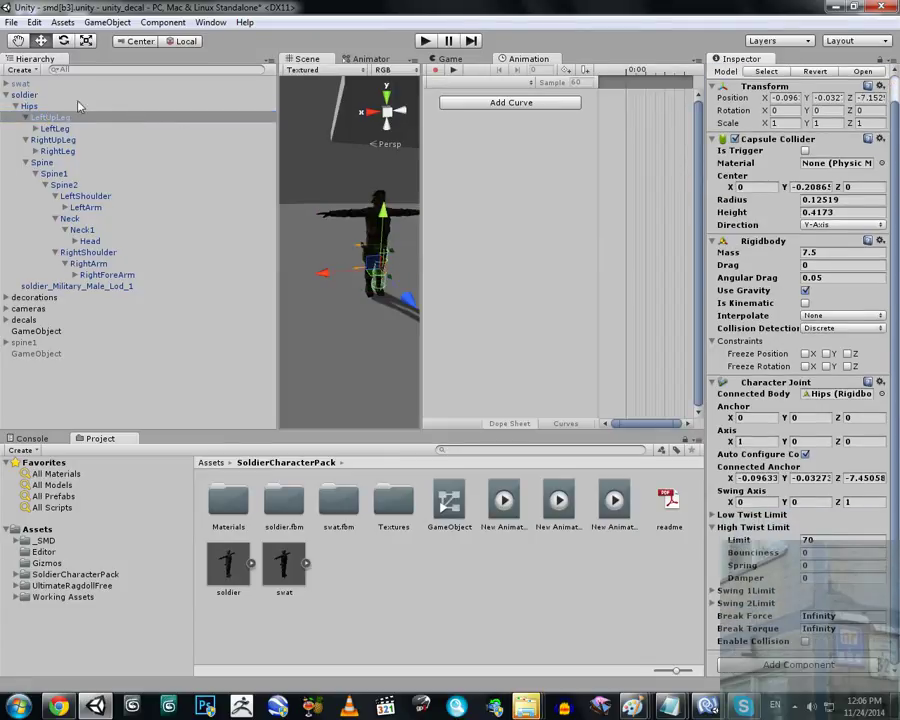
{"action": "left_click", "coordinate": [53, 129], "text": "ctrl"}
{"action": "left_click", "coordinate": [50, 140], "text": "ctrl"}
{"action": "left_click", "coordinate": [54, 151], "text": "ctrl"}
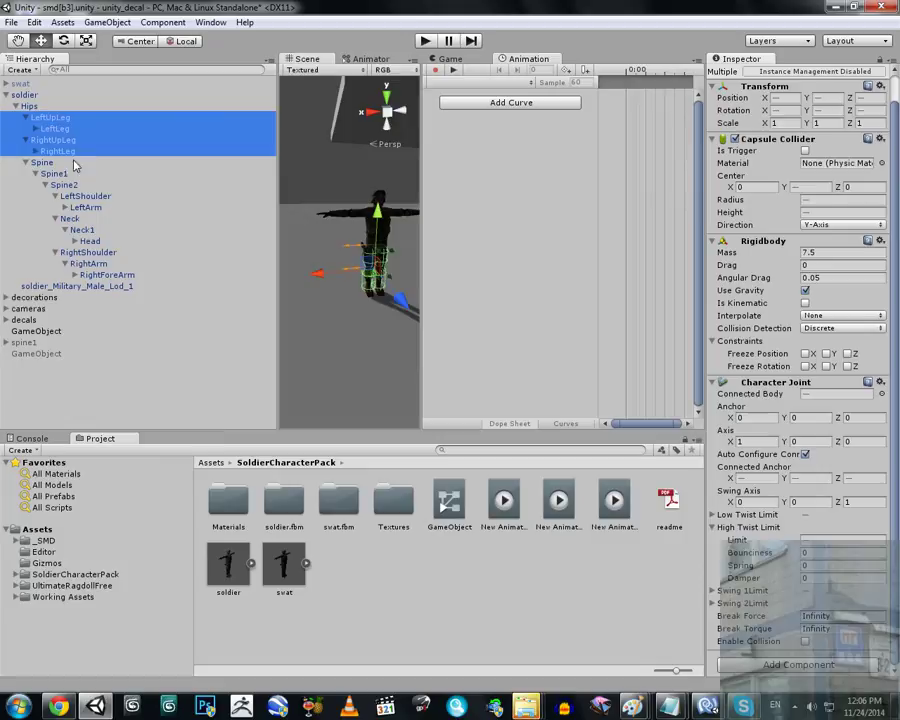
{"action": "left_click", "coordinate": [835, 664]}
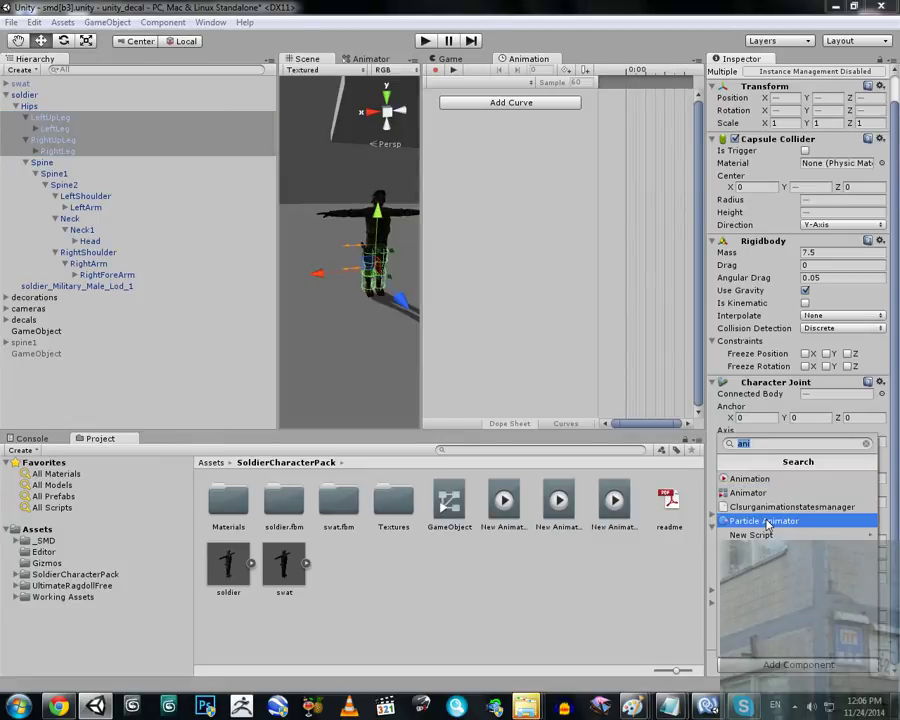
{"action": "type", "text": "anti"}
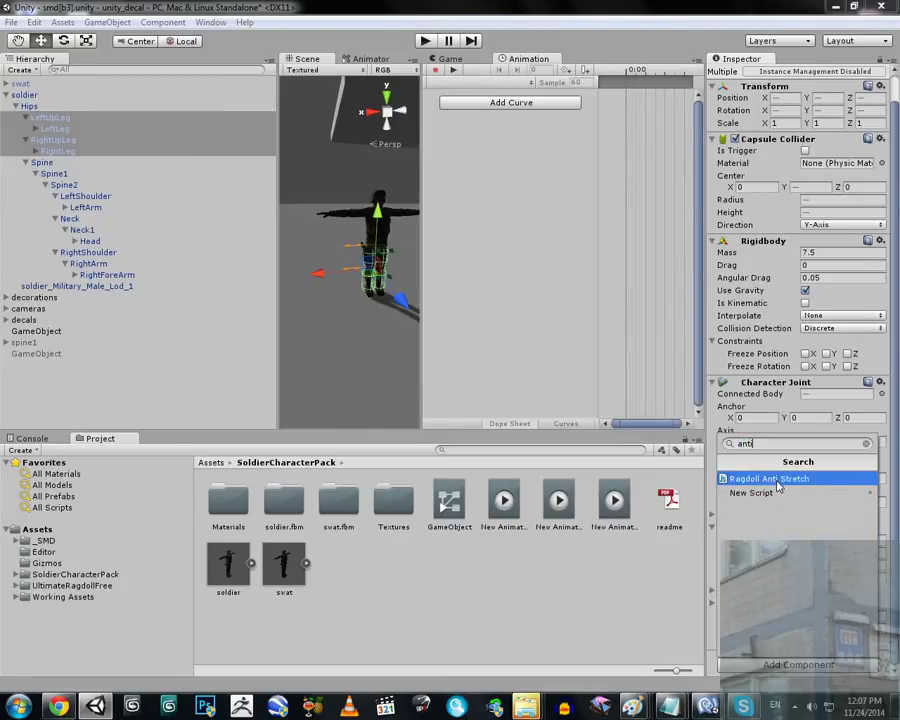
{"action": "left_click", "coordinate": [775, 479]}
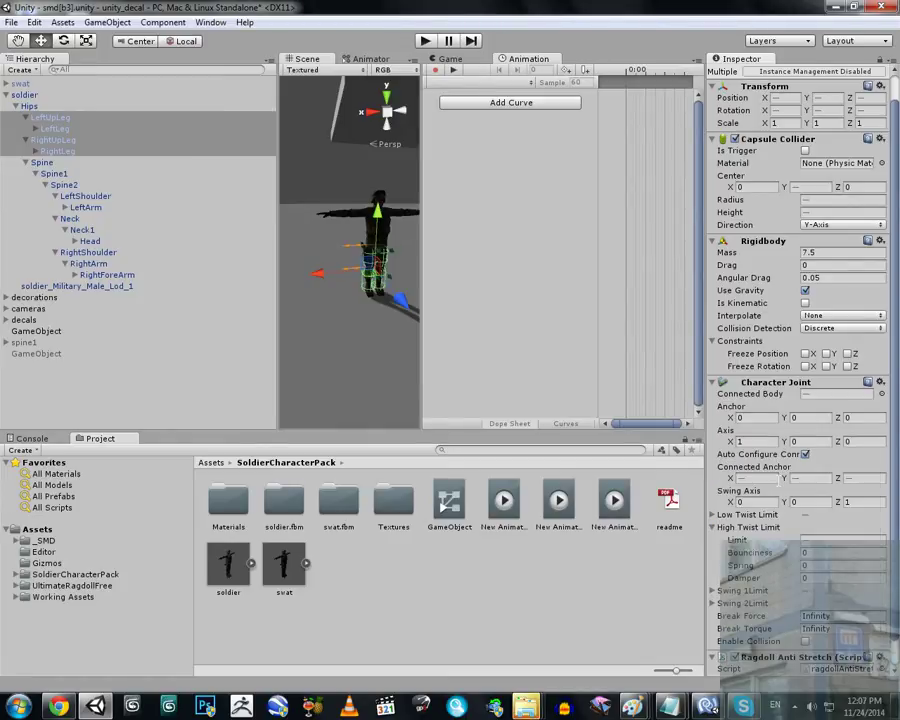
Step: Check which spine bone carries a Character Joint and add the Ragdoll Anti Stretch script to Spine1
{"action": "left_click", "coordinate": [42, 163]}
{"action": "left_click", "coordinate": [58, 174]}
{"action": "left_click", "coordinate": [62, 185]}
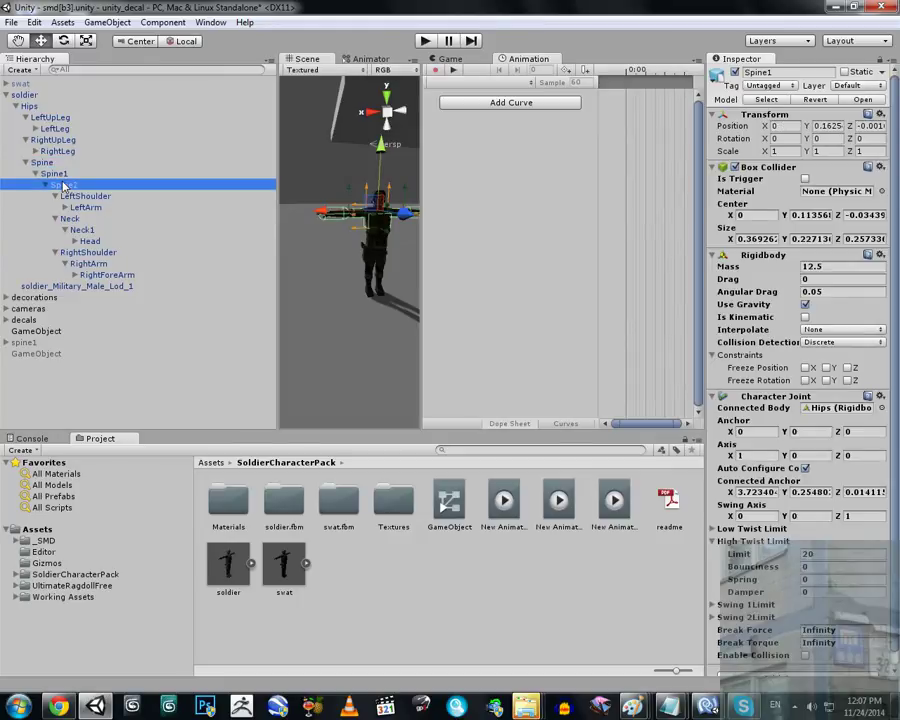
{"action": "left_click", "coordinate": [54, 173]}
{"action": "scroll", "coordinate": [838, 615], "scroll_direction": "down", "scroll_amount": 1}
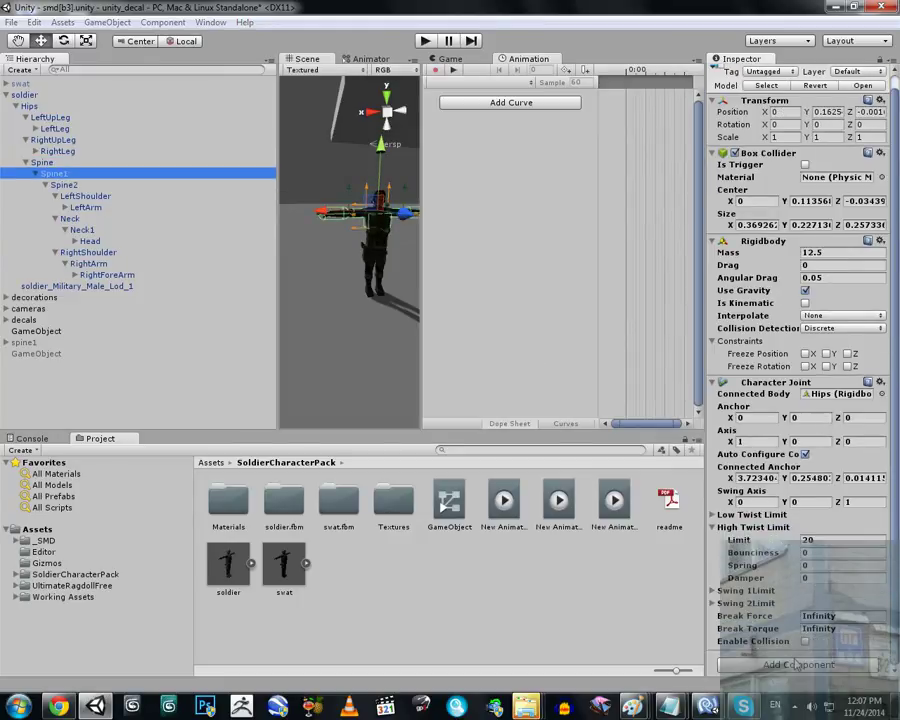
{"action": "left_click", "coordinate": [800, 667]}
{"action": "left_click", "coordinate": [775, 479]}
Step: Expand the soldier's LeftArm and add the Ragdoll Anti Stretch script to both LeftArm and LeftForeArm
{"action": "left_click", "coordinate": [66, 185]}
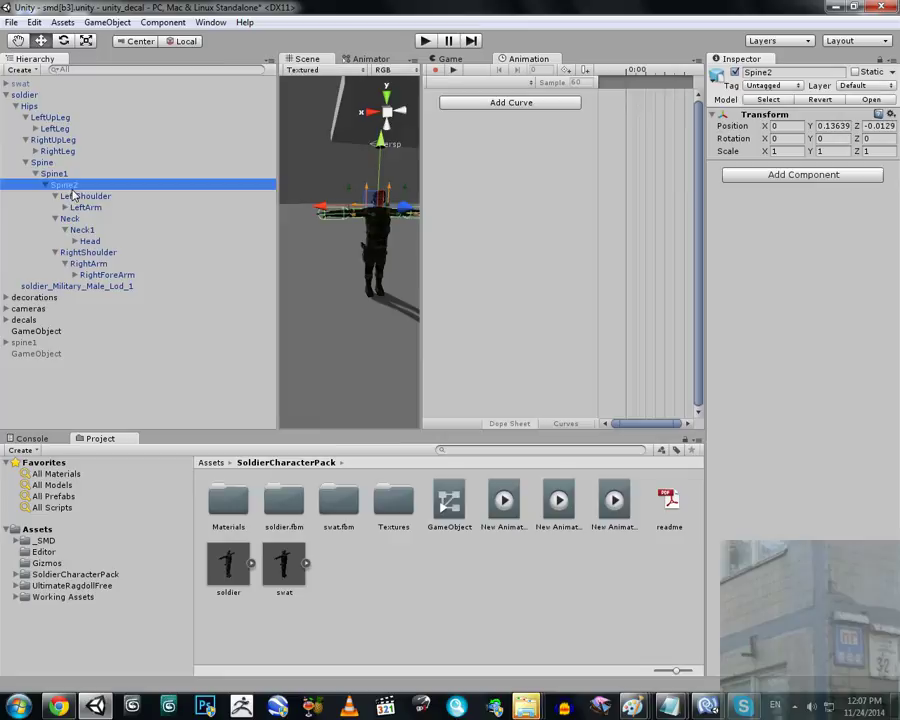
{"action": "left_click", "coordinate": [78, 197]}
{"action": "left_click", "coordinate": [87, 208]}
{"action": "left_click", "coordinate": [64, 208]}
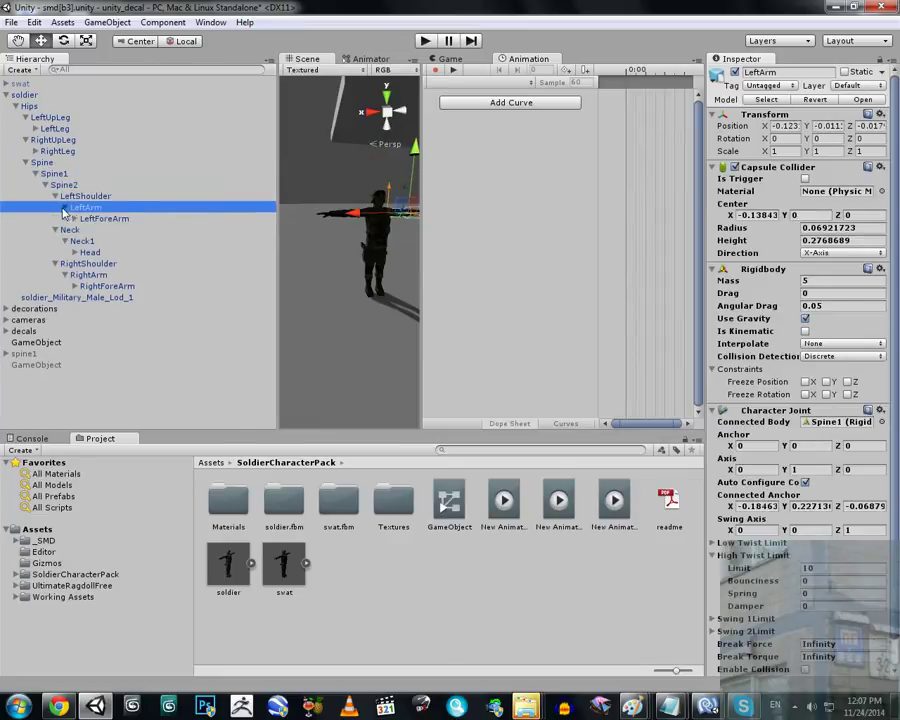
{"action": "left_click", "coordinate": [104, 218]}
{"action": "left_click", "coordinate": [86, 207]}
{"action": "left_click", "coordinate": [102, 218], "text": "ctrl"}
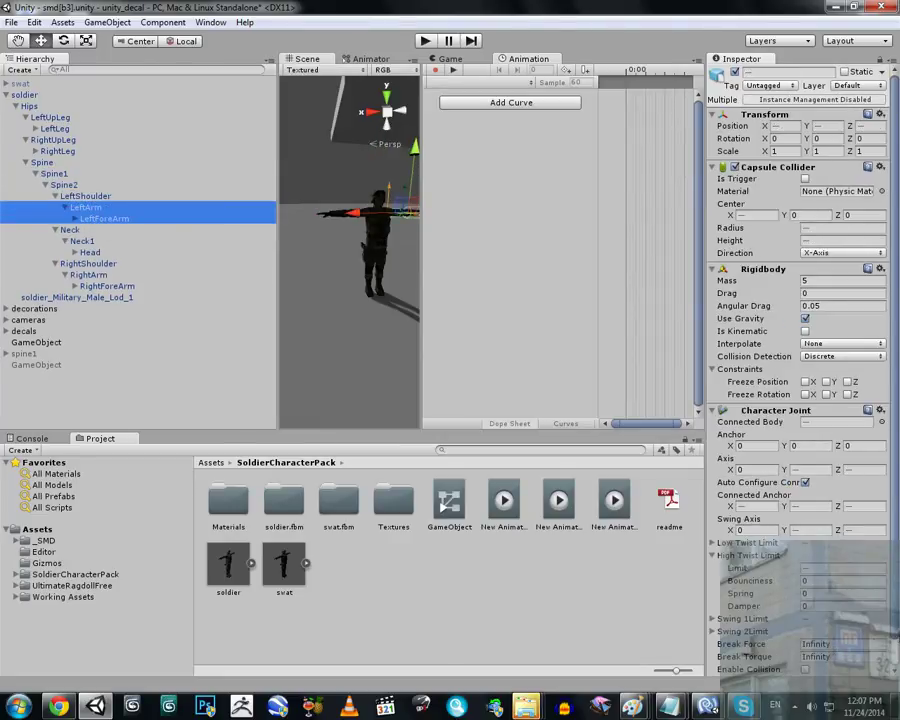
{"action": "left_click", "coordinate": [818, 666]}
{"action": "left_click", "coordinate": [795, 476]}
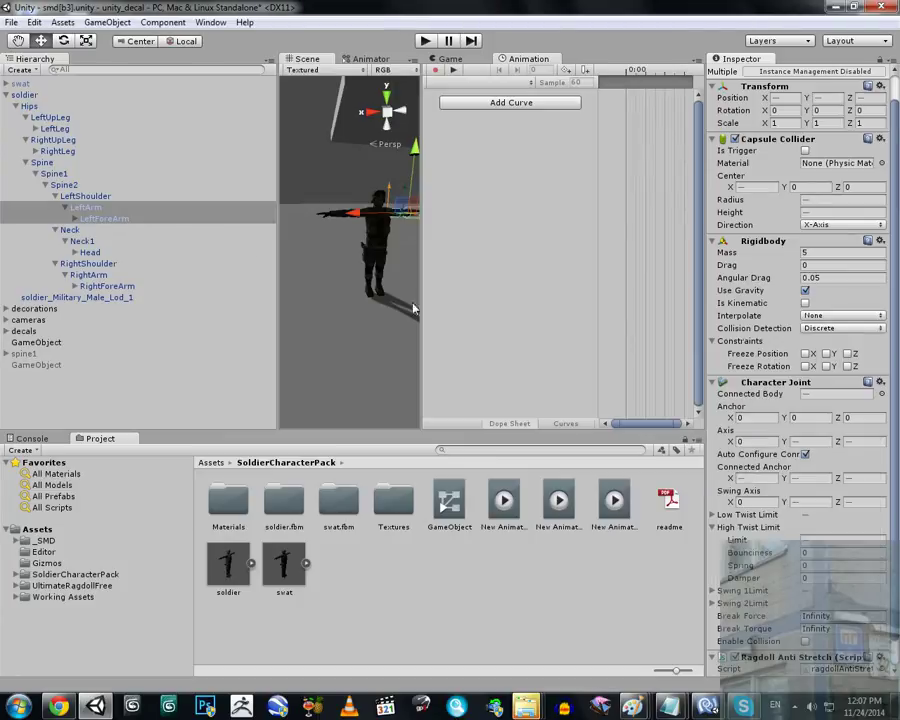
Step: Add the Ragdoll Anti Stretch script to the soldier's Head bone under Neck1
{"action": "left_click", "coordinate": [82, 241]}
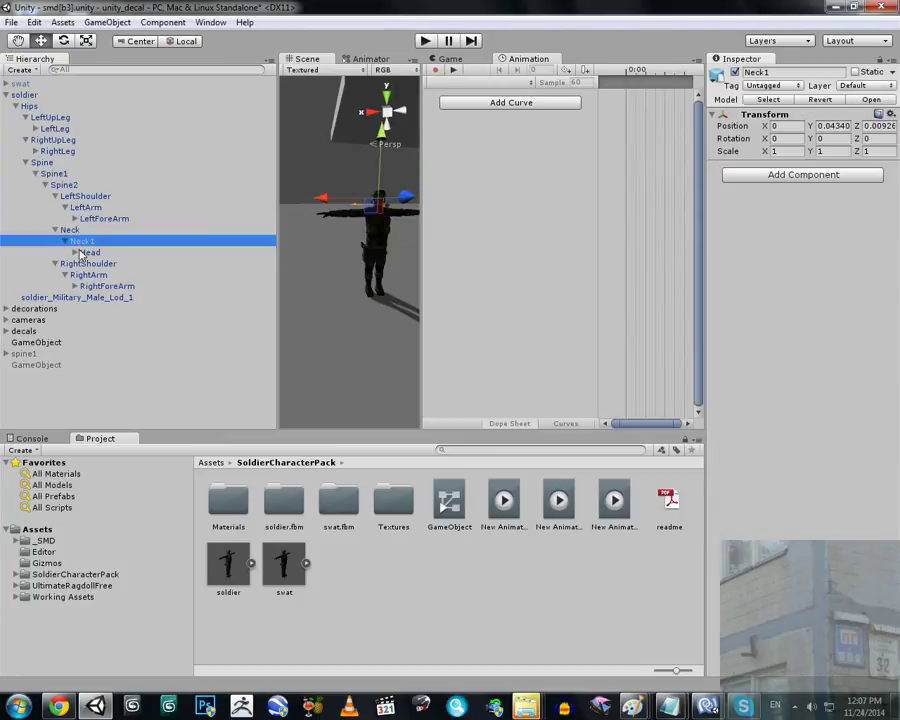
{"action": "left_click", "coordinate": [89, 252]}
{"action": "left_click", "coordinate": [779, 666]}
{"action": "key", "text": "Escape"}
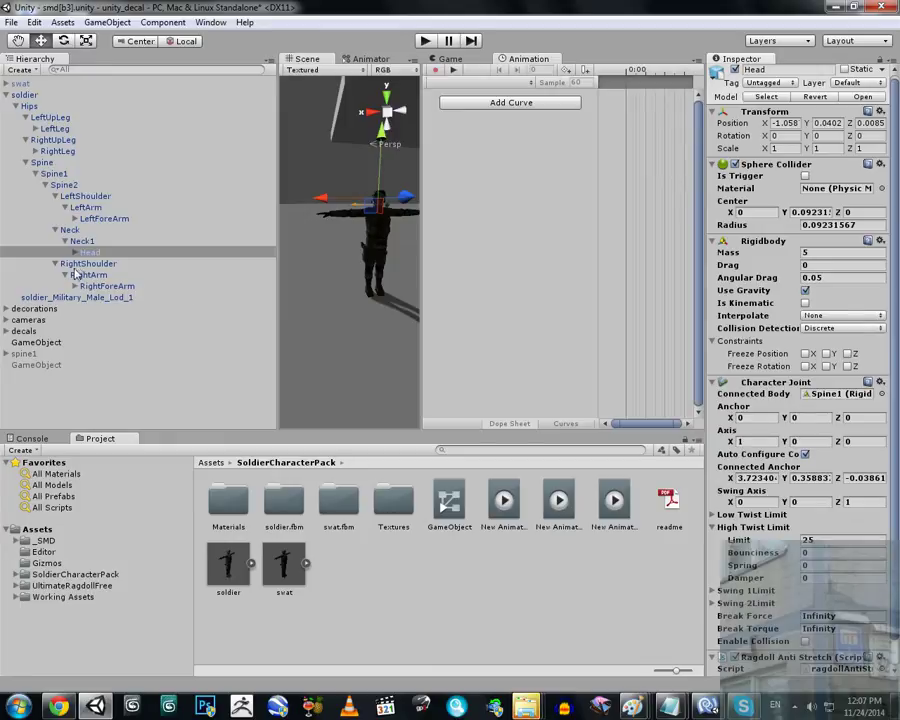
Step: Add the Ragdoll Anti Stretch script to RightArm and RightForeArm together, and select the soldier_Military_Male_Lod_1 mesh
{"action": "left_click", "coordinate": [84, 264]}
{"action": "left_click", "coordinate": [90, 275]}
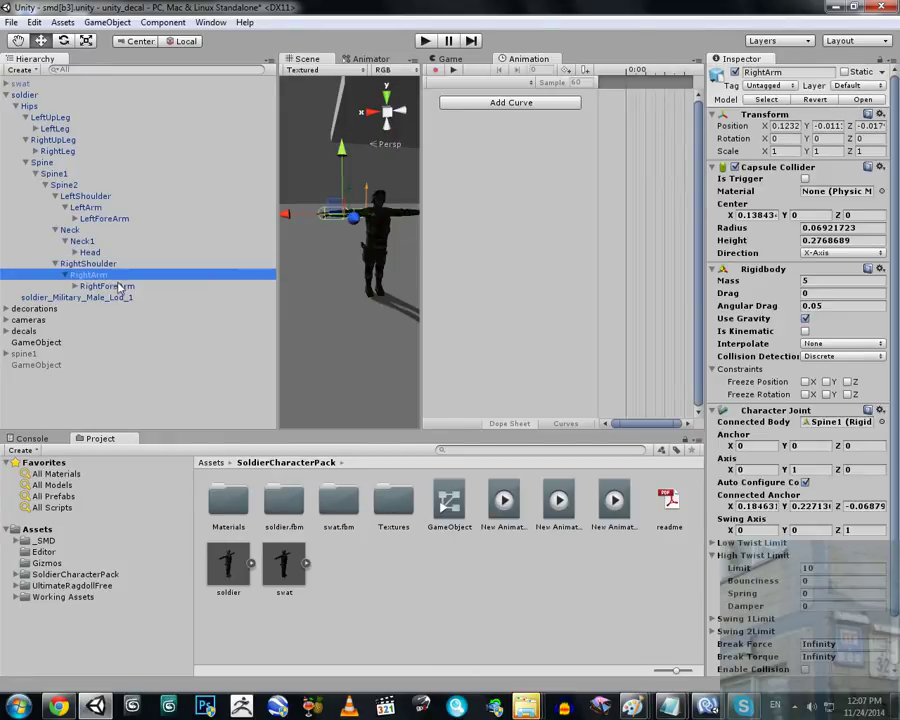
{"action": "left_click", "coordinate": [107, 286], "text": "ctrl"}
{"action": "scroll", "coordinate": [789, 576], "scroll_direction": "down", "scroll_amount": 2}
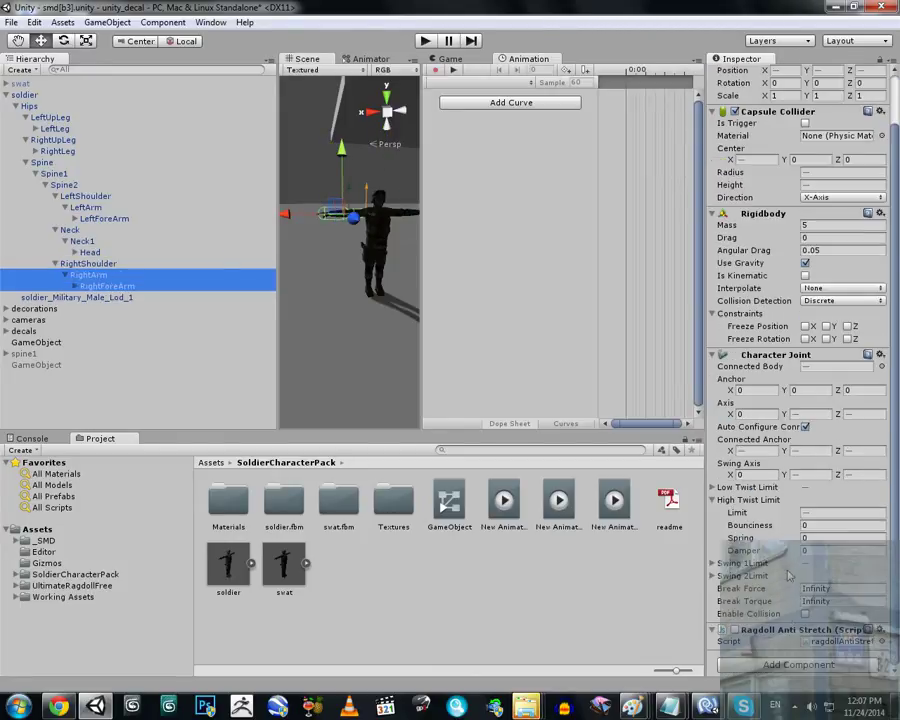
{"action": "left_click", "coordinate": [792, 665]}
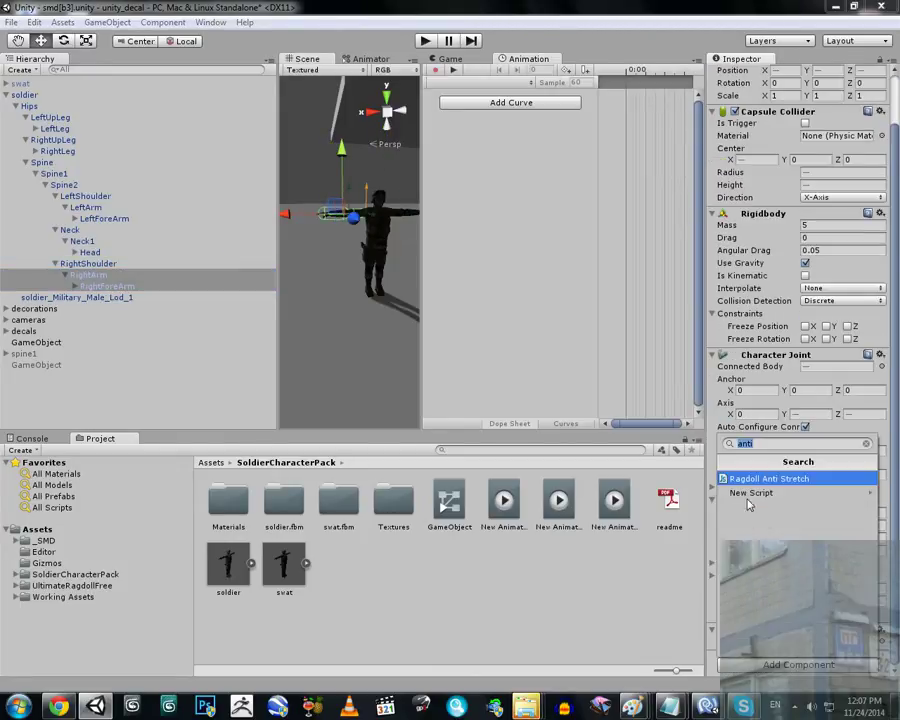
{"action": "left_click", "coordinate": [92, 297]}
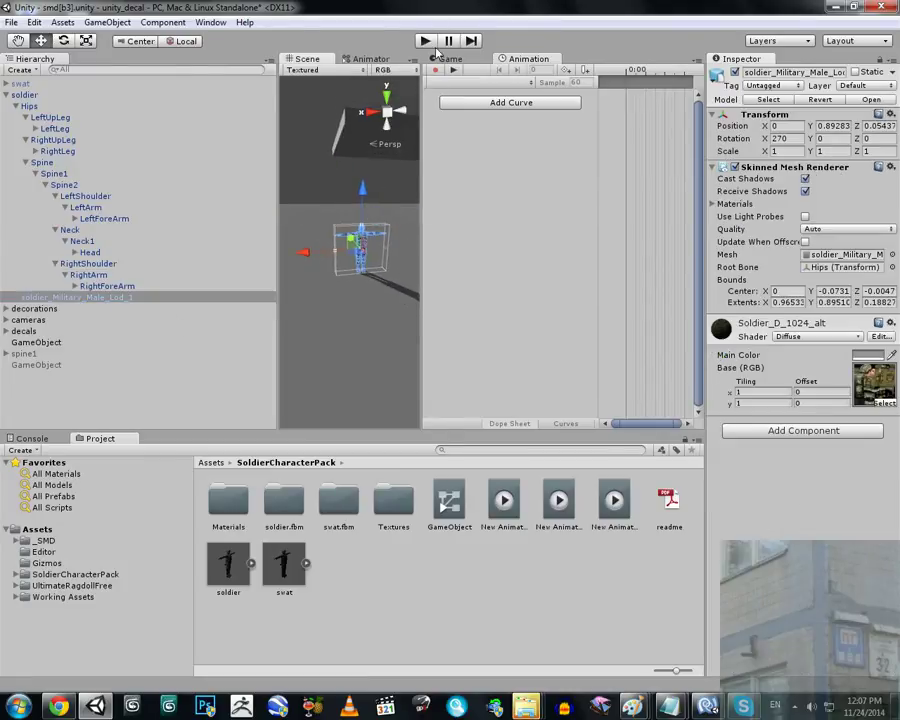
Step: Start play mode and maximize the Scene view to watch how the soldier ragdoll's joints behave
{"action": "left_click", "coordinate": [428, 44]}
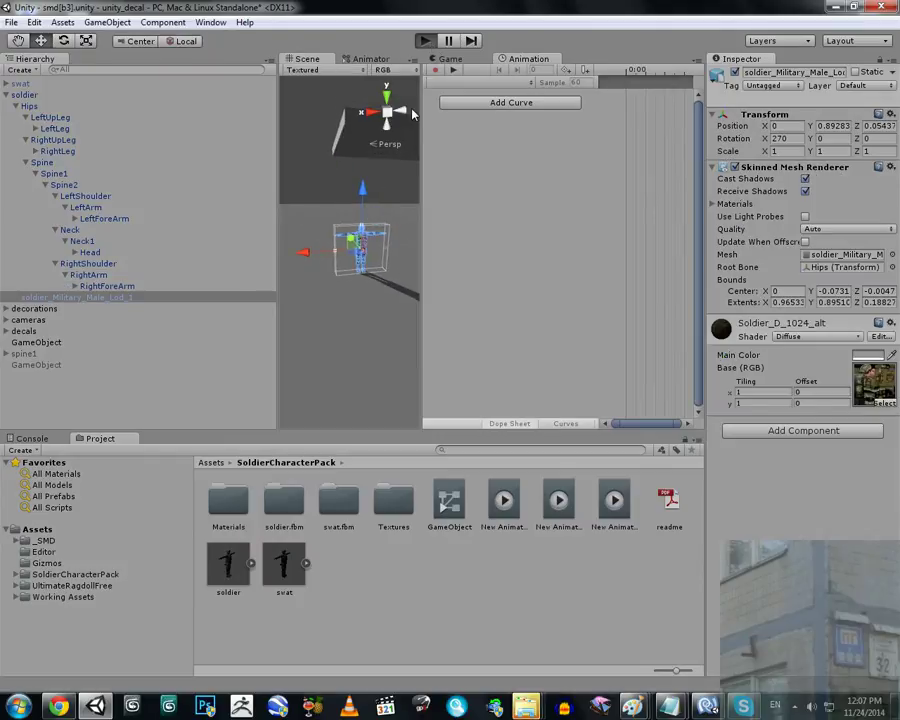
{"action": "right_click", "coordinate": [295, 62]}
{"action": "left_click", "coordinate": [326, 68]}
{"action": "left_click", "coordinate": [349, 114]}
{"action": "right_click_drag", "start_coordinate": [405, 202], "coordinate": [457, 338]}
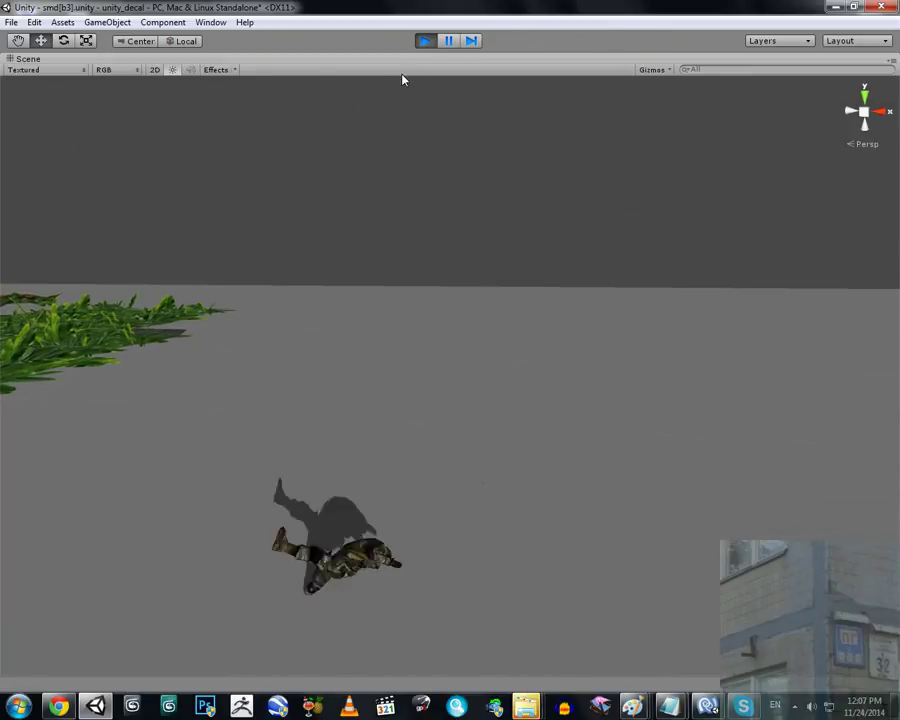
Step: Examine the Fixed Timestep in the project's Time settings while the ragdoll is simulated, and close the settings window
{"action": "left_click", "coordinate": [35, 22]}
{"action": "mouse_move", "coordinate": [169, 344]}
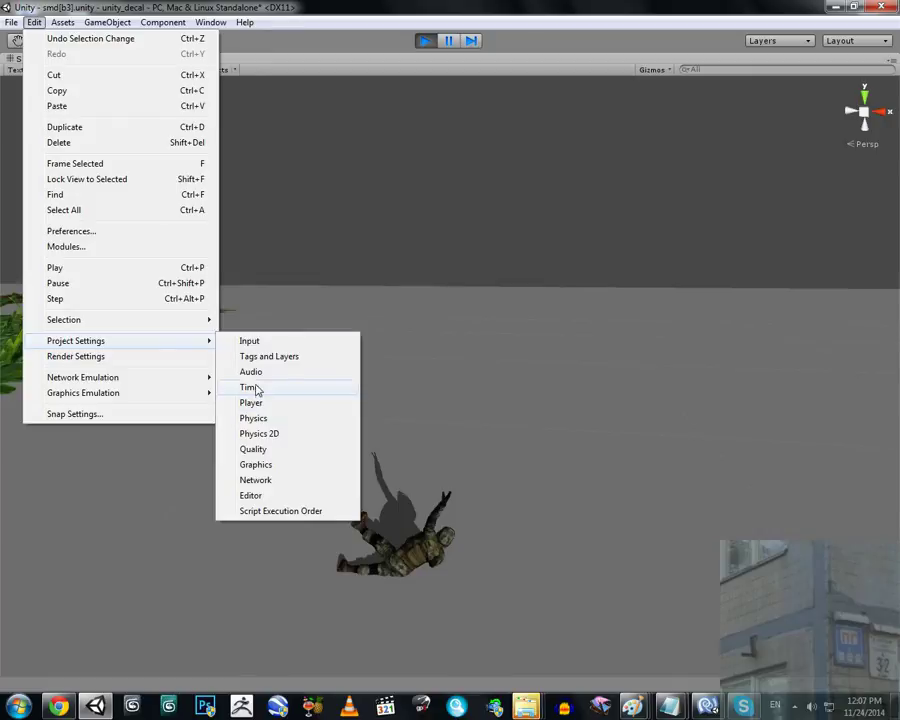
{"action": "left_click", "coordinate": [250, 387]}
{"action": "left_click", "coordinate": [690, 337]}
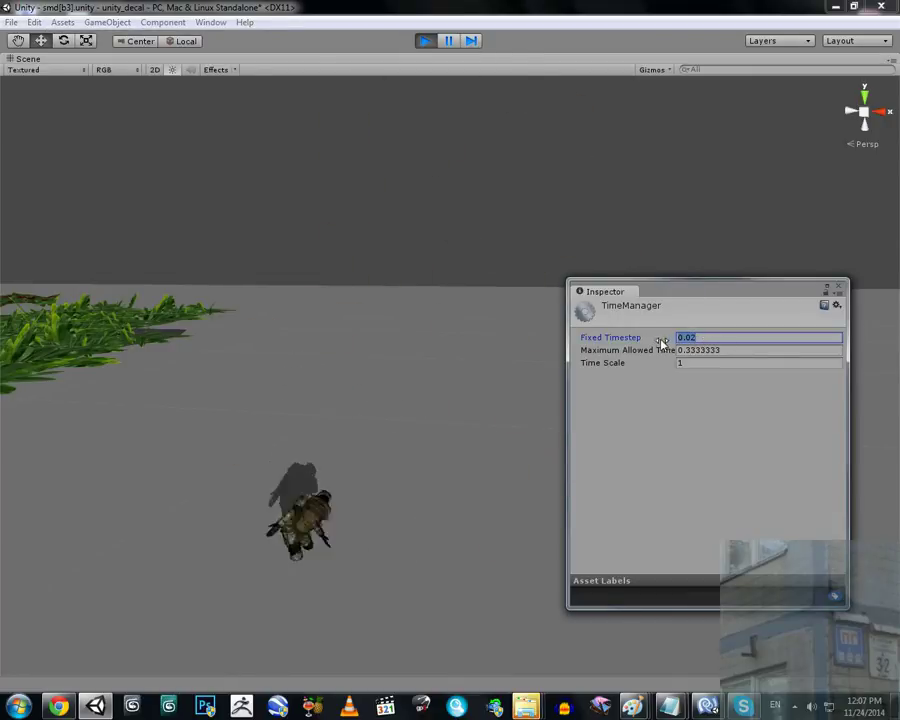
{"action": "left_click", "coordinate": [694, 339]}
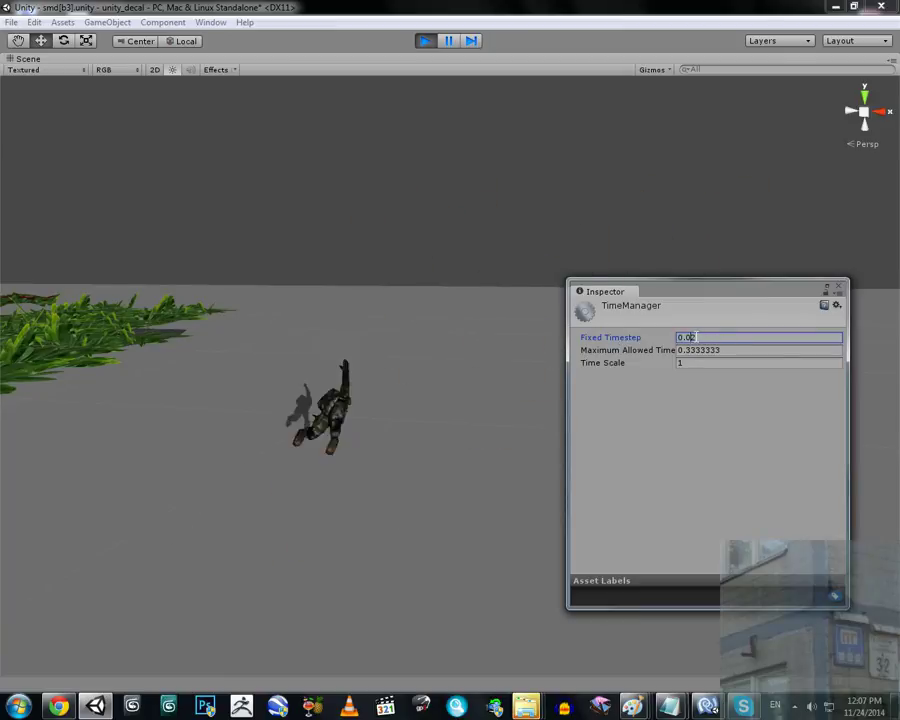
{"action": "type", "text": "0"}
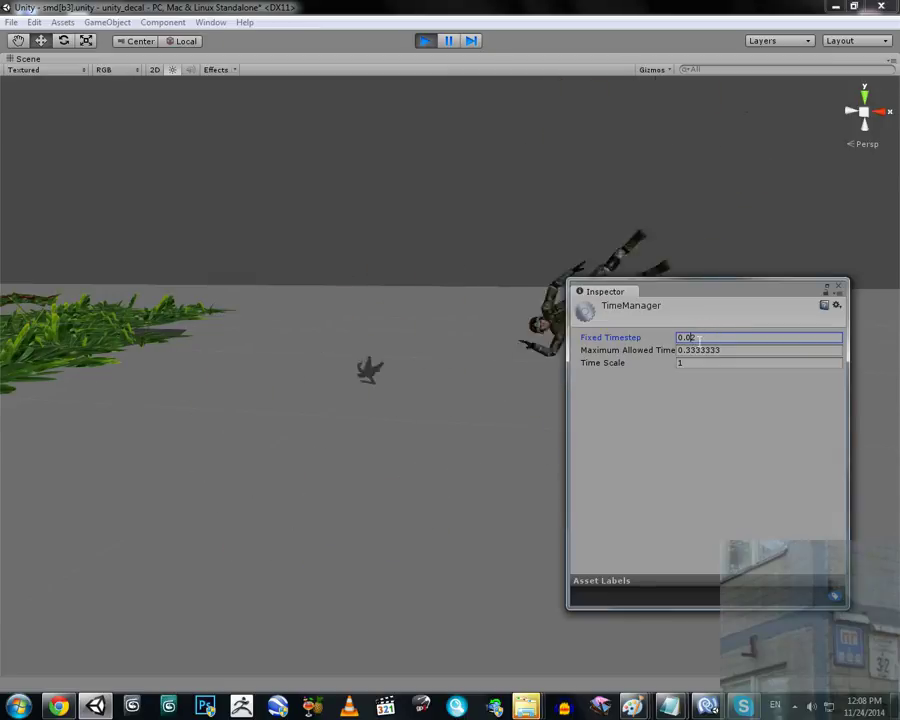
{"action": "left_click_drag", "start_coordinate": [489, 362], "coordinate": [486, 391], "text": "alt"}
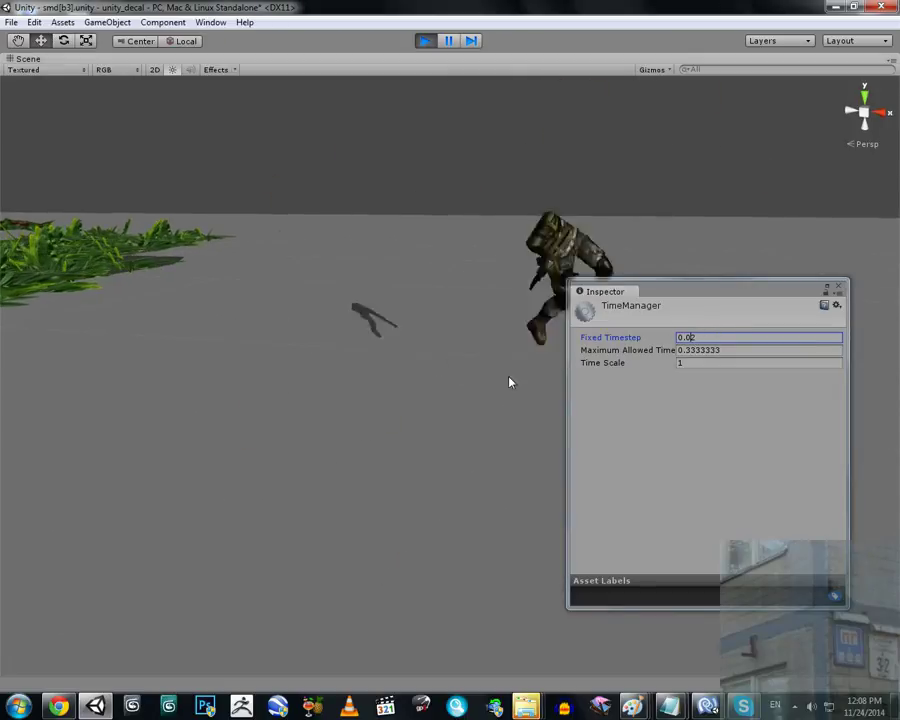
{"action": "left_click", "coordinate": [838, 287]}
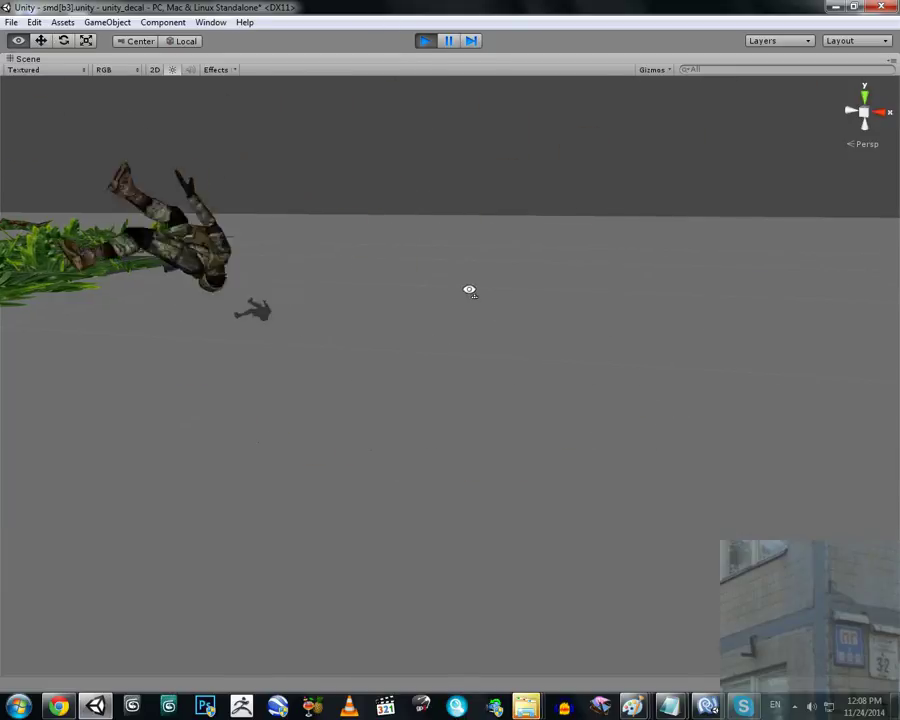
Step: Pause the simulation, inspect the soldier's joints from several angles in the maximized Scene view, and restore the editor layout
{"action": "left_click_drag", "start_coordinate": [468, 287], "coordinate": [470, 360], "text": "alt"}
{"action": "left_click", "coordinate": [447, 41]}
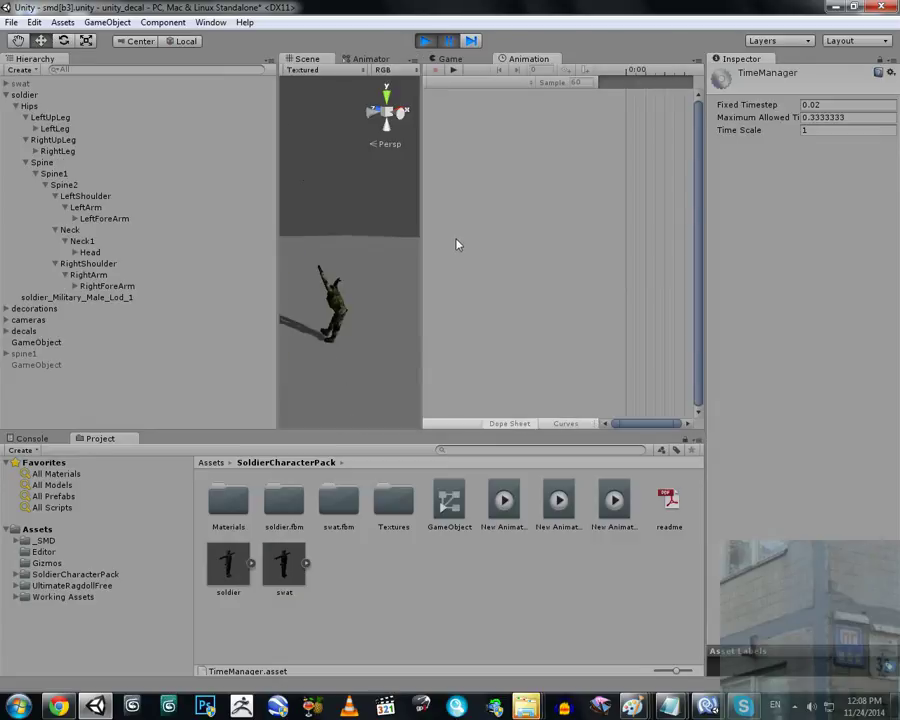
{"action": "right_click", "coordinate": [327, 62]}
{"action": "left_click", "coordinate": [362, 66]}
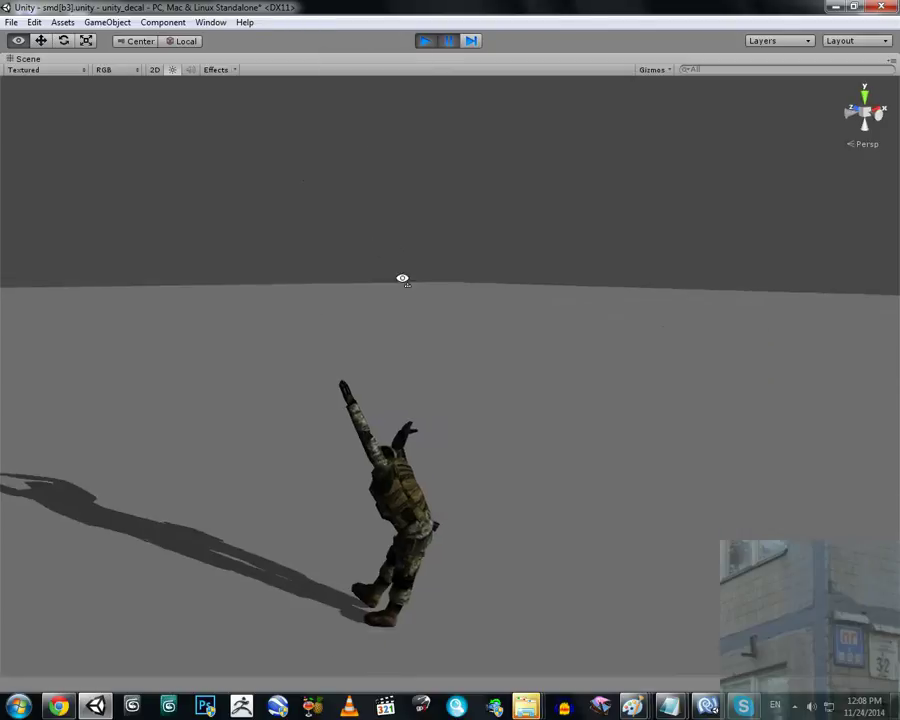
{"action": "left_click_drag", "start_coordinate": [400, 276], "coordinate": [483, 343], "text": "alt"}
{"action": "scroll", "coordinate": [483, 343], "scroll_direction": "down", "scroll_amount": 6}
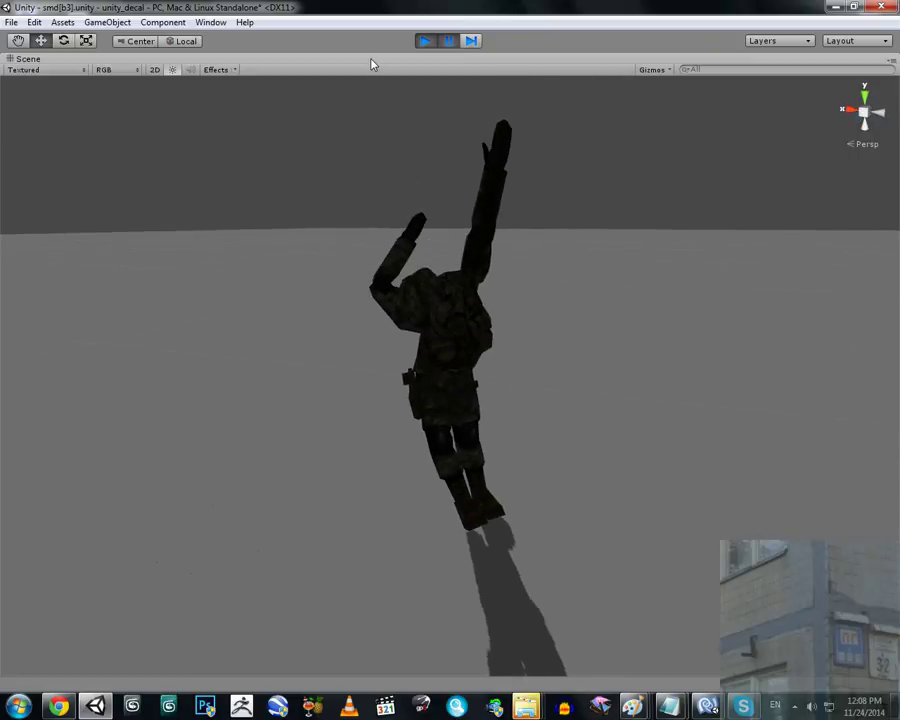
{"action": "left_click", "coordinate": [395, 69]}
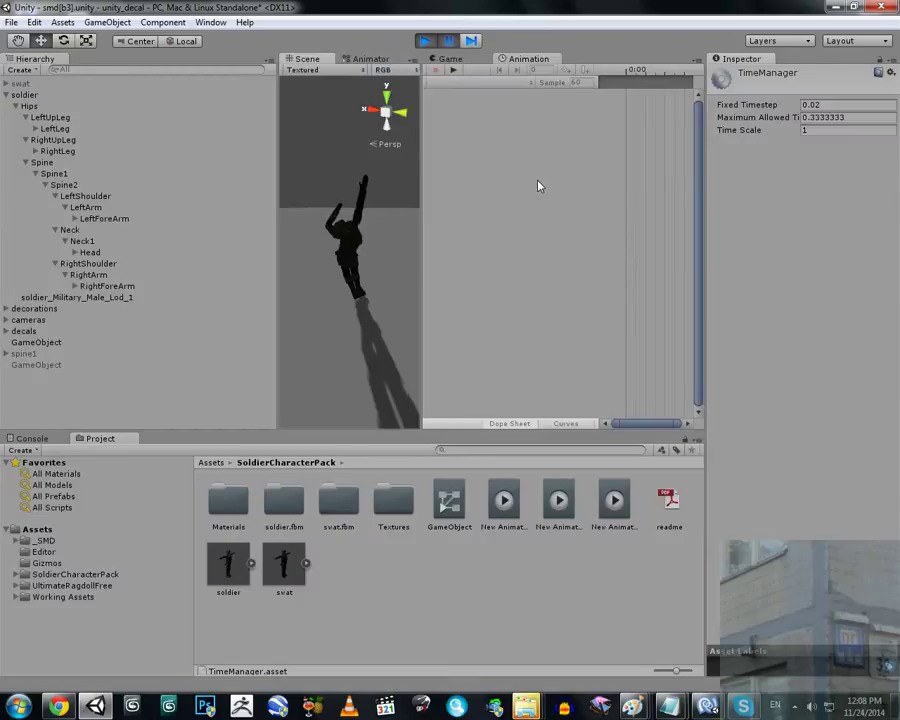
Step: Review LeftUpLeg's attached script and the ragdollAntiStretch.js code in MonoDevelop, and stop play mode back in Unity
{"action": "left_click", "coordinate": [50, 117]}
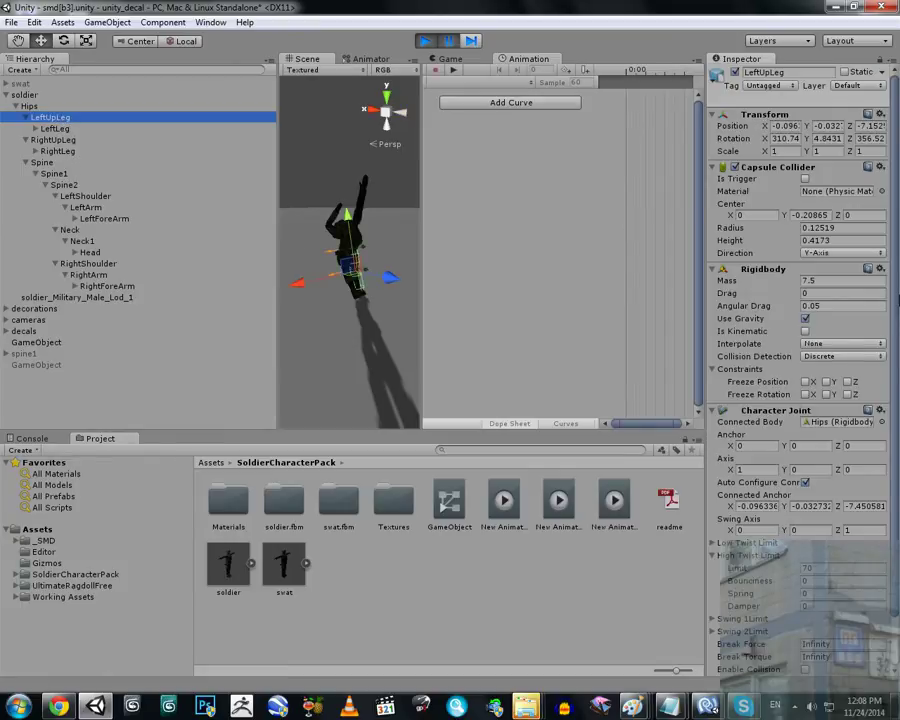
{"action": "scroll", "coordinate": [810, 645], "scroll_direction": "down", "scroll_amount": 3}
{"action": "left_click", "coordinate": [711, 703]}
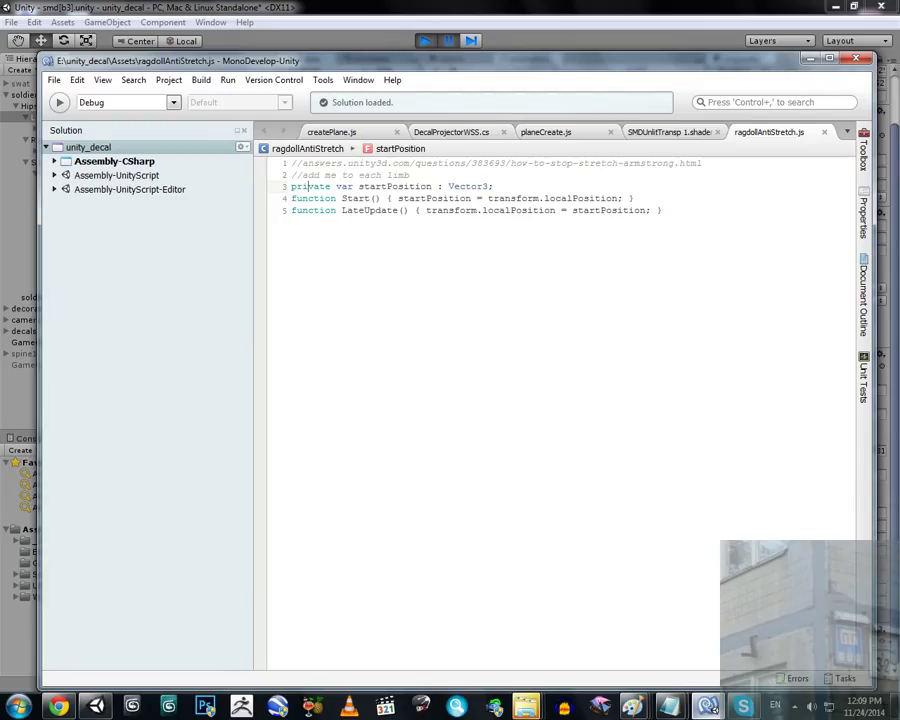
{"action": "left_click_drag", "start_coordinate": [437, 210], "coordinate": [291, 186]}
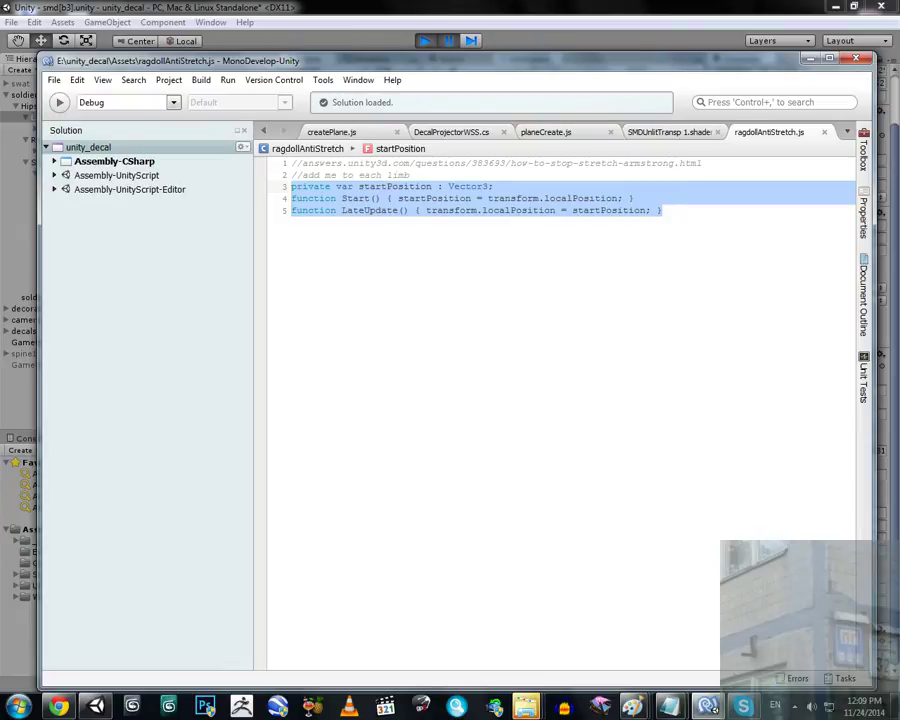
{"action": "left_click", "coordinate": [435, 17]}
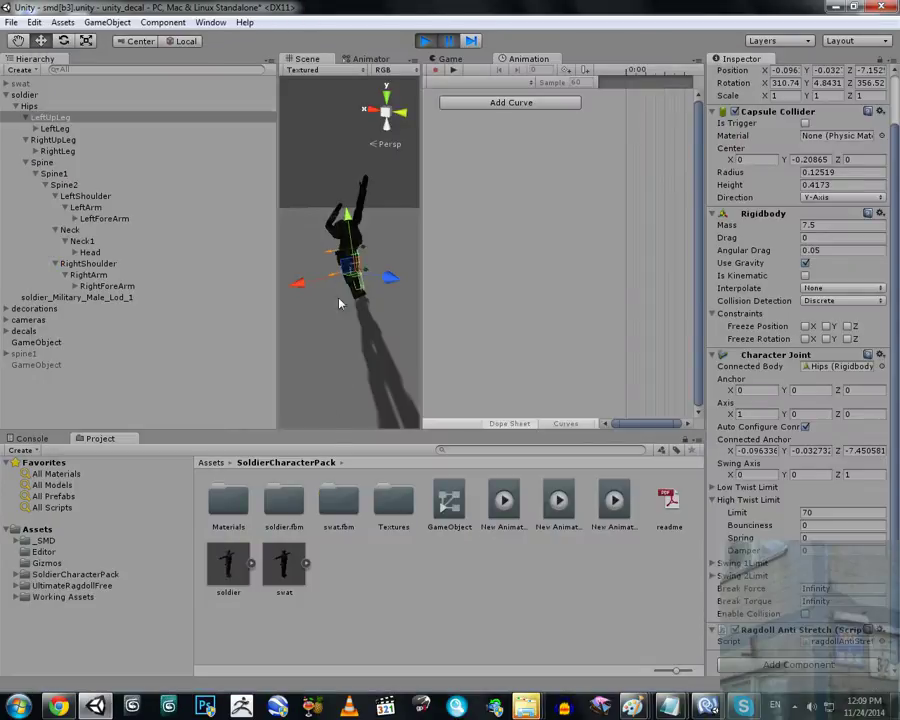
{"action": "left_click", "coordinate": [425, 41]}
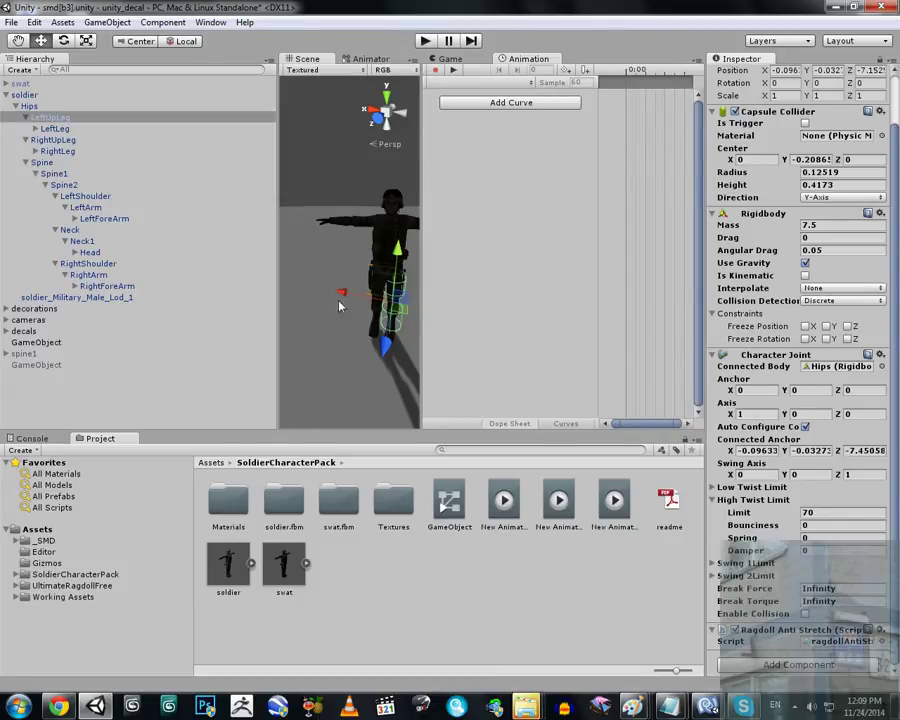
Step: Remove the duplicate, disabled Ragdoll Anti Stretch script from RightForeArm and RightArm
{"action": "left_click", "coordinate": [95, 287]}
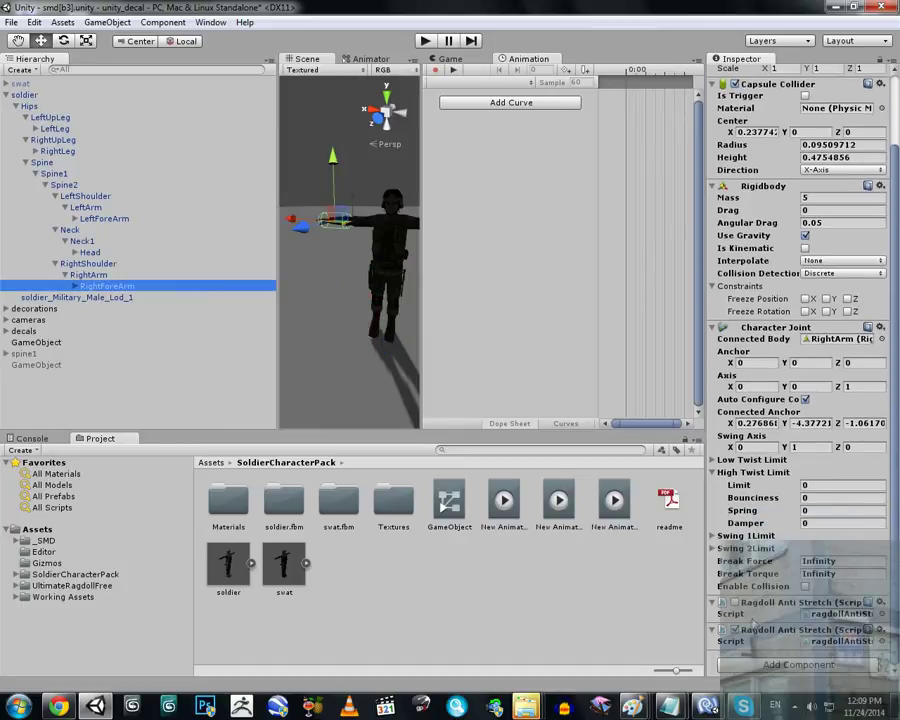
{"action": "right_click", "coordinate": [755, 612]}
{"action": "left_click", "coordinate": [800, 492]}
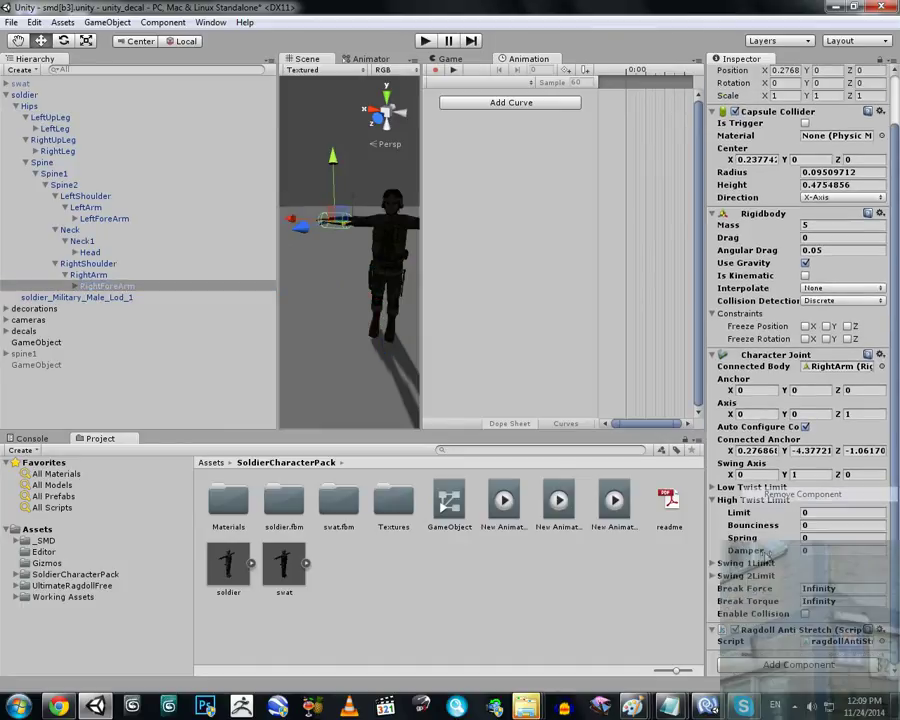
{"action": "left_click", "coordinate": [96, 275]}
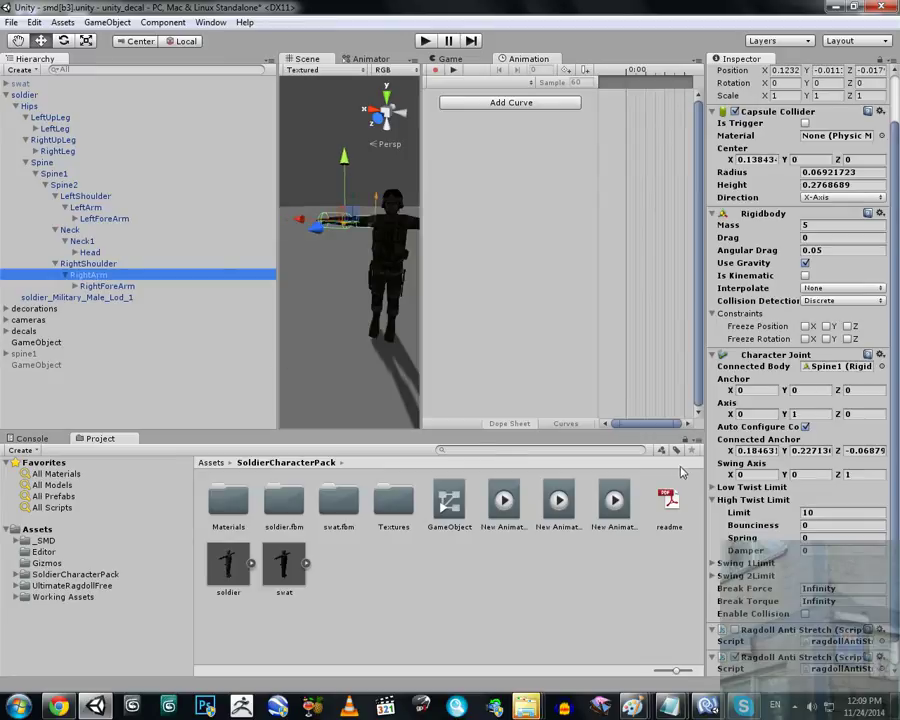
{"action": "right_click", "coordinate": [772, 633]}
{"action": "left_click", "coordinate": [785, 522]}
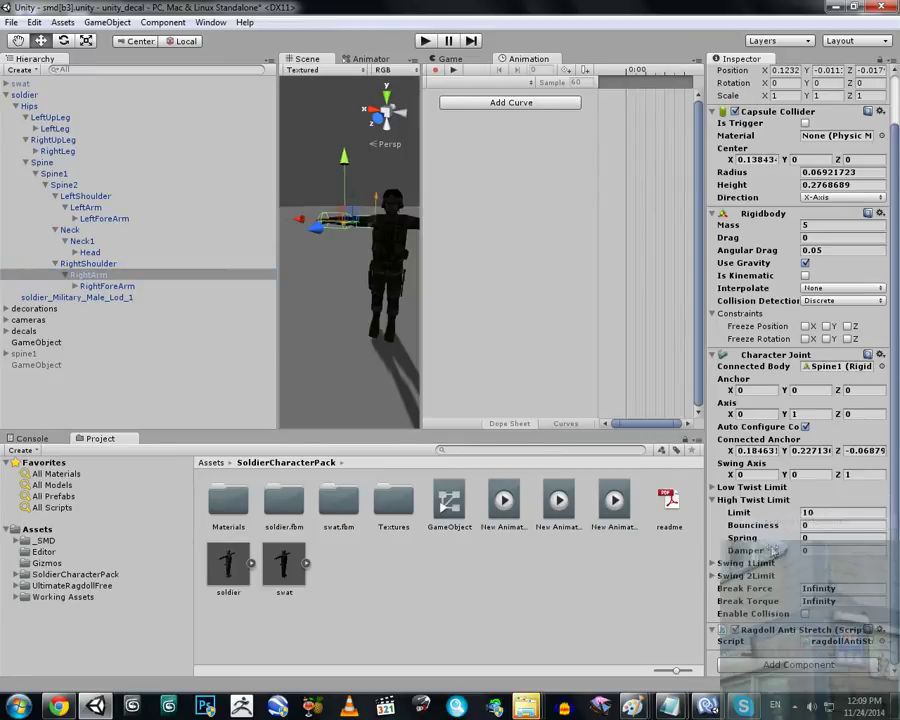
Step: Disable the Ragdoll Anti Stretch script on RightArm, Head, LeftForeArm, LeftArm and Spine1
{"action": "left_click", "coordinate": [88, 263]}
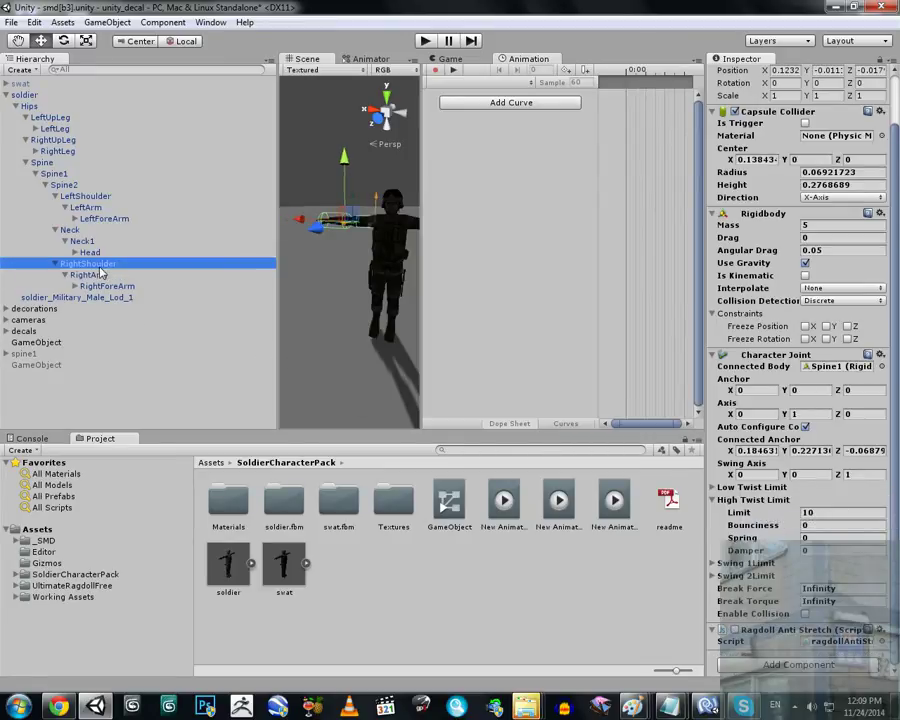
{"action": "left_click", "coordinate": [90, 252]}
{"action": "scroll", "coordinate": [741, 530], "scroll_direction": "down", "scroll_amount": 1}
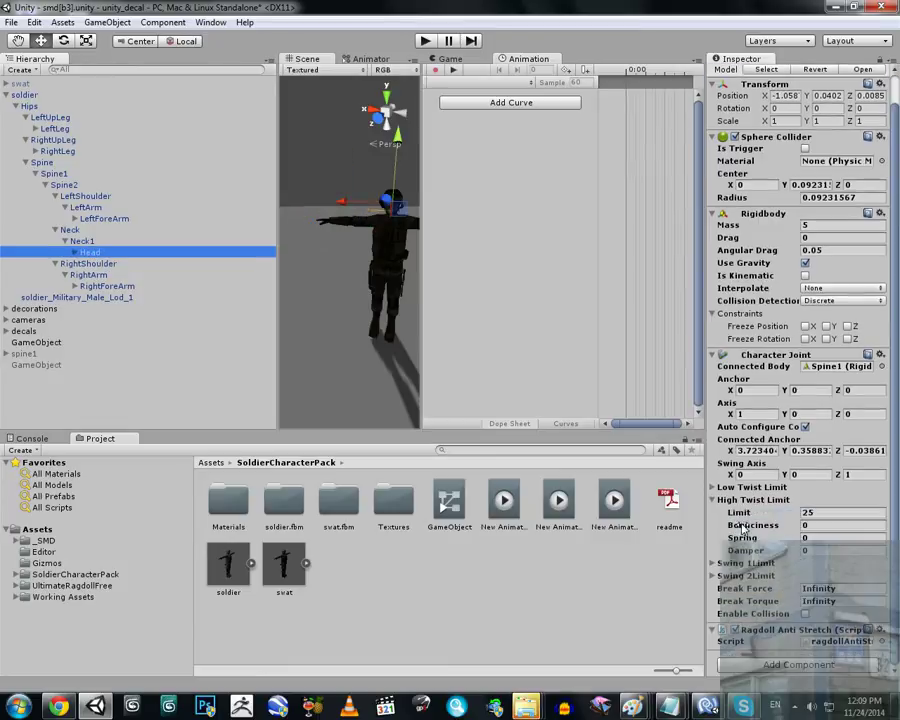
{"action": "left_click", "coordinate": [80, 242]}
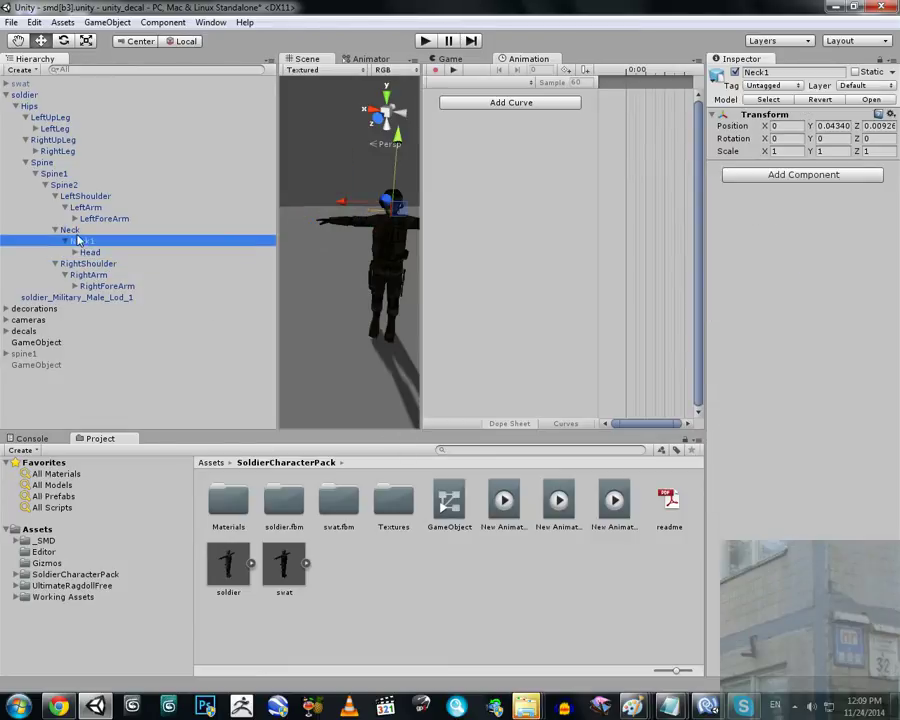
{"action": "left_click", "coordinate": [72, 230]}
{"action": "left_click", "coordinate": [104, 218]}
{"action": "scroll", "coordinate": [718, 484], "scroll_direction": "down", "scroll_amount": 1}
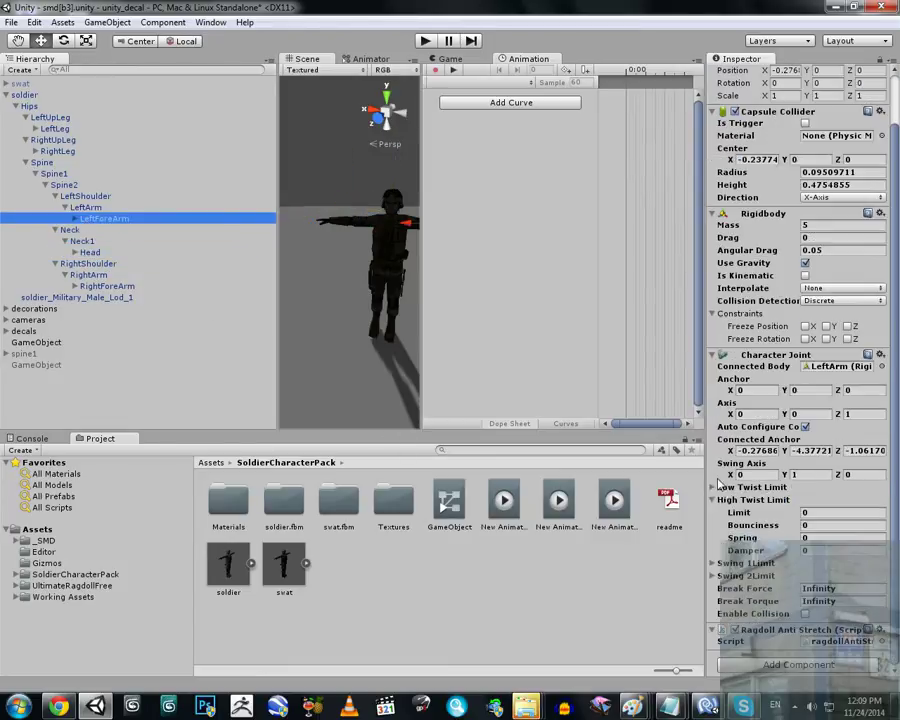
{"action": "left_click", "coordinate": [84, 208]}
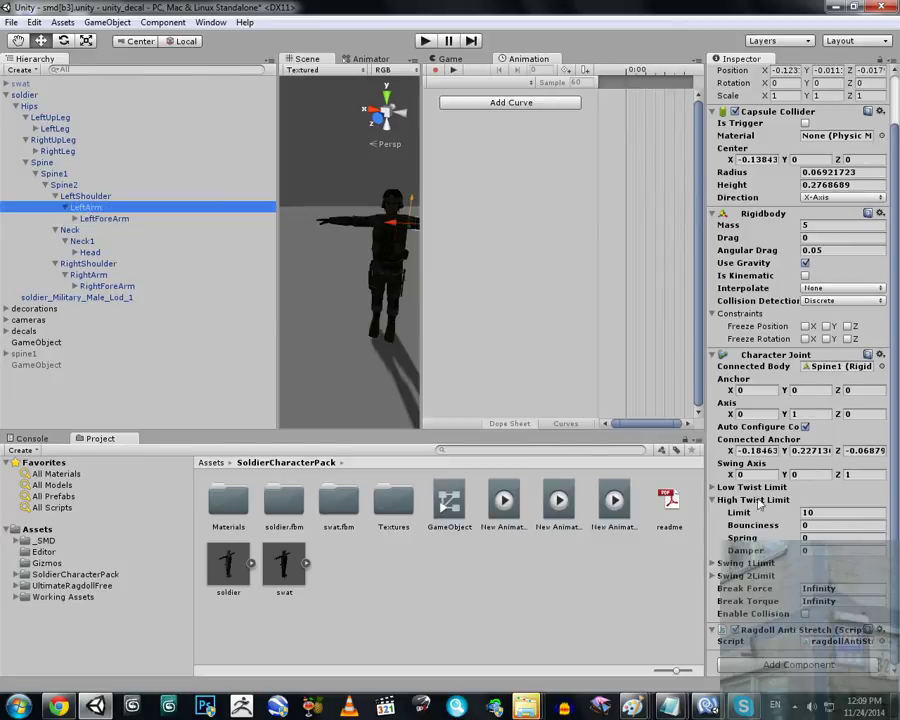
{"action": "left_click", "coordinate": [78, 197]}
{"action": "left_click", "coordinate": [54, 174]}
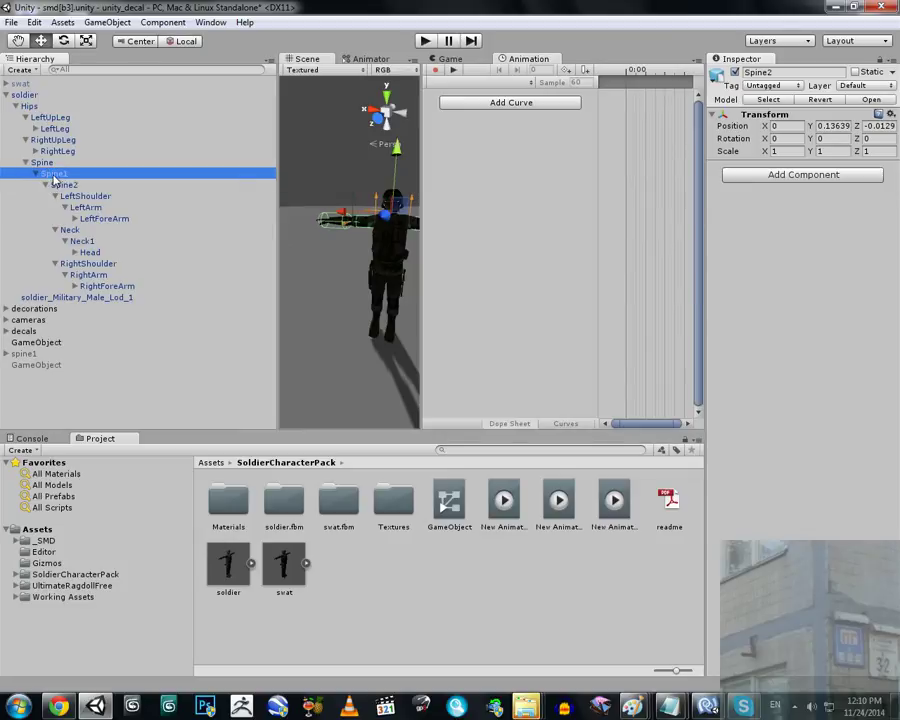
{"action": "scroll", "coordinate": [735, 500], "scroll_direction": "down", "scroll_amount": 1}
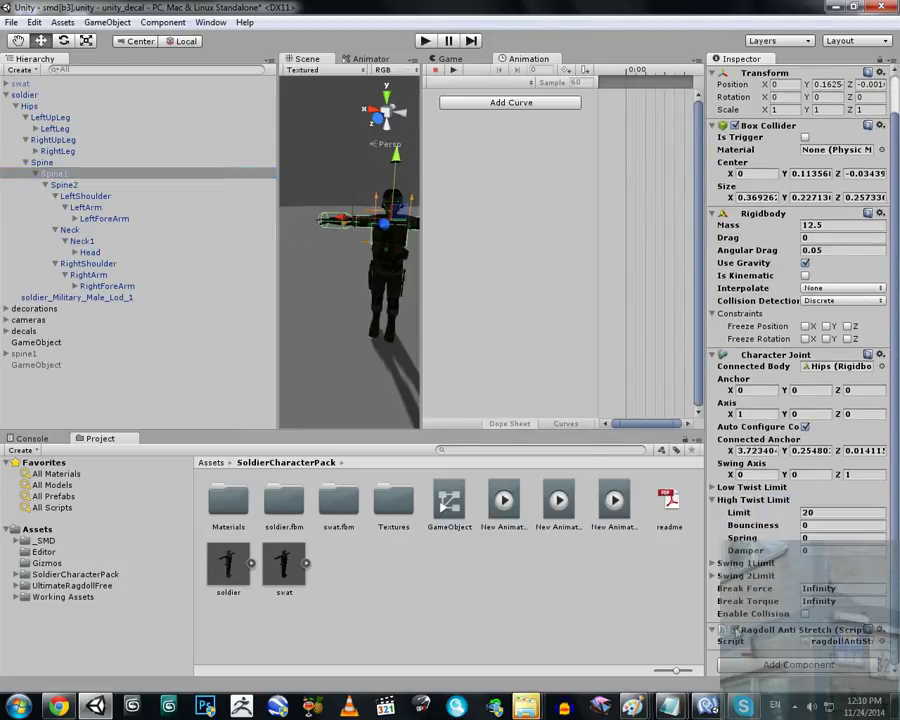
Step: Disable the Ragdoll Anti Stretch script on the four leg bones: RightLeg, RightUpLeg, LeftLeg and LeftUpLeg
{"action": "left_click", "coordinate": [42, 163]}
{"action": "left_click", "coordinate": [54, 152]}
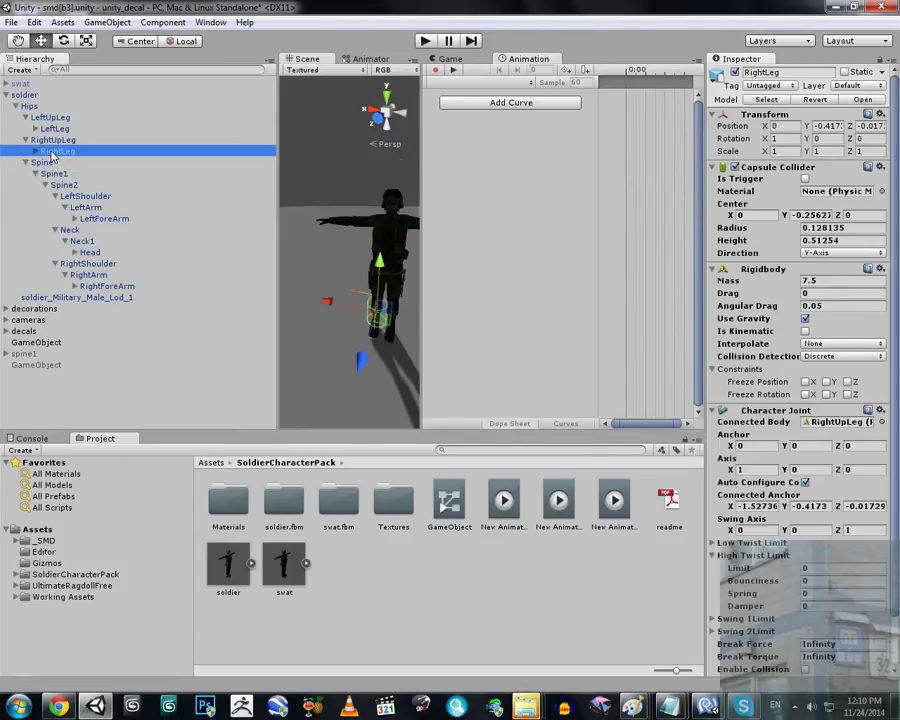
{"action": "scroll", "coordinate": [752, 556], "scroll_direction": "down", "scroll_amount": 1}
{"action": "left_click", "coordinate": [49, 142]}
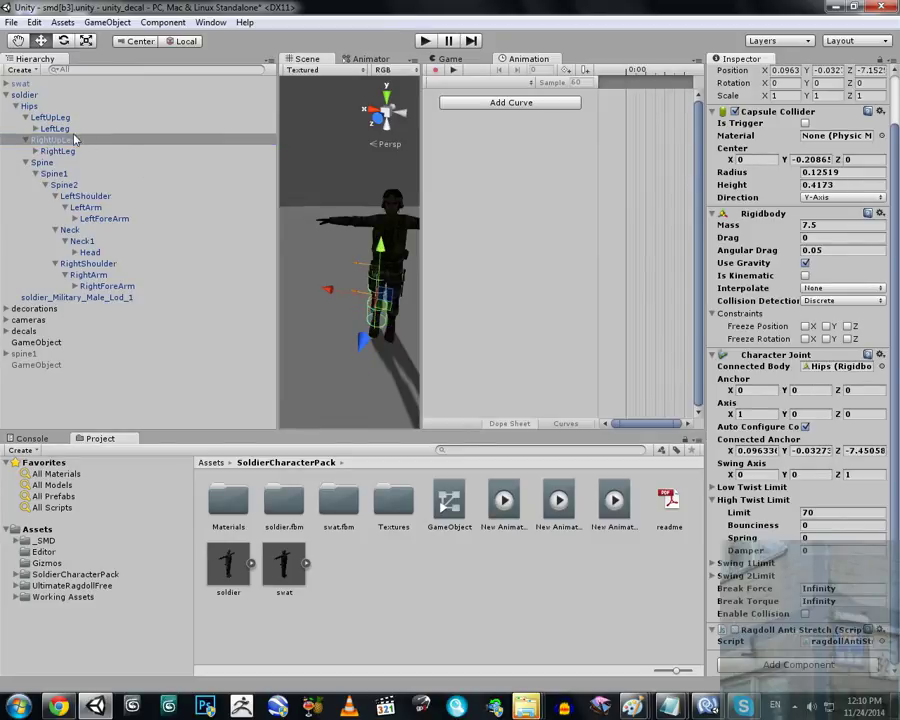
{"action": "left_click", "coordinate": [55, 128]}
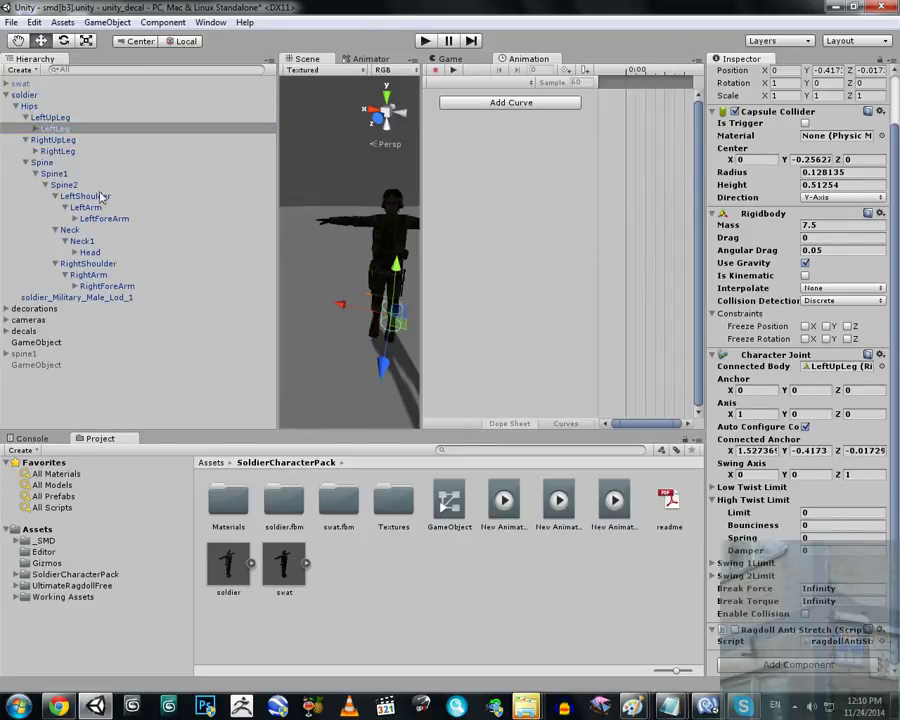
{"action": "left_click", "coordinate": [52, 117]}
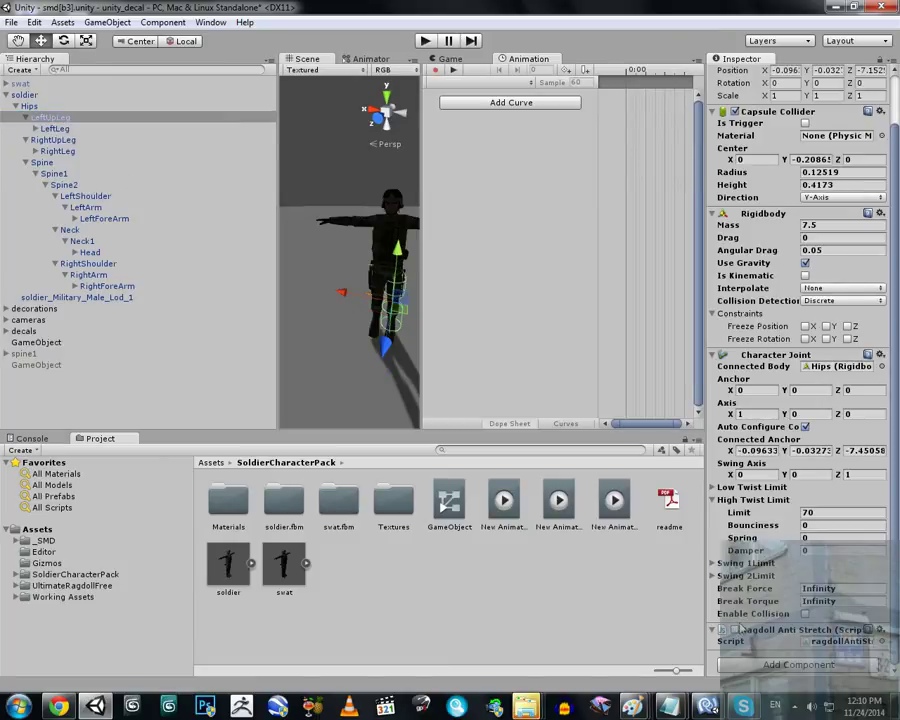
{"action": "left_click", "coordinate": [30, 106]}
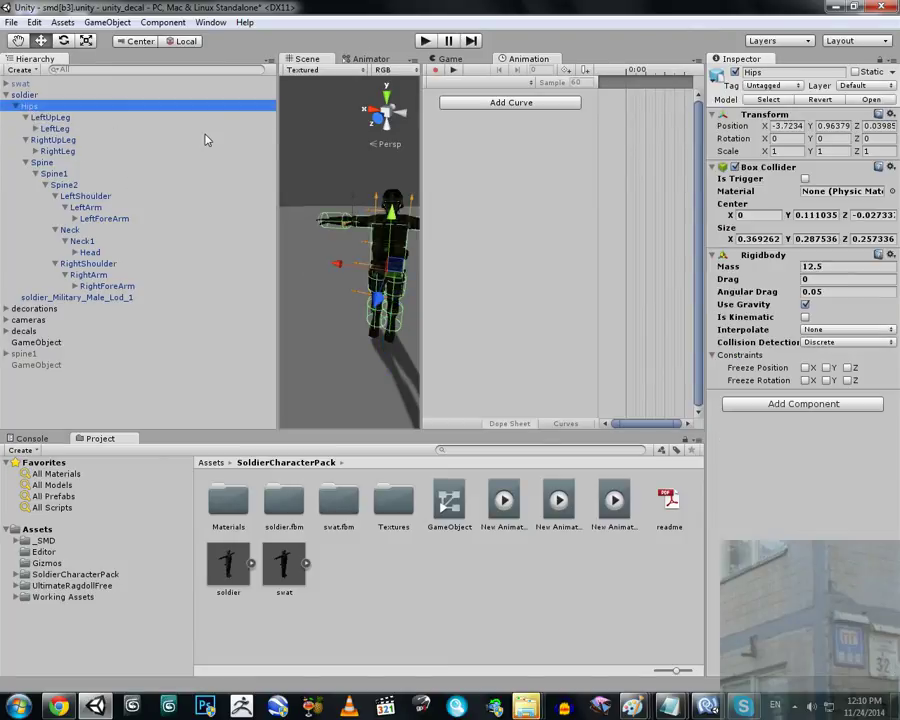
Step: Start play mode with the Hips selected, maximize the Scene view and frame the ragdoll to watch its joints
{"action": "left_click", "coordinate": [428, 42]}
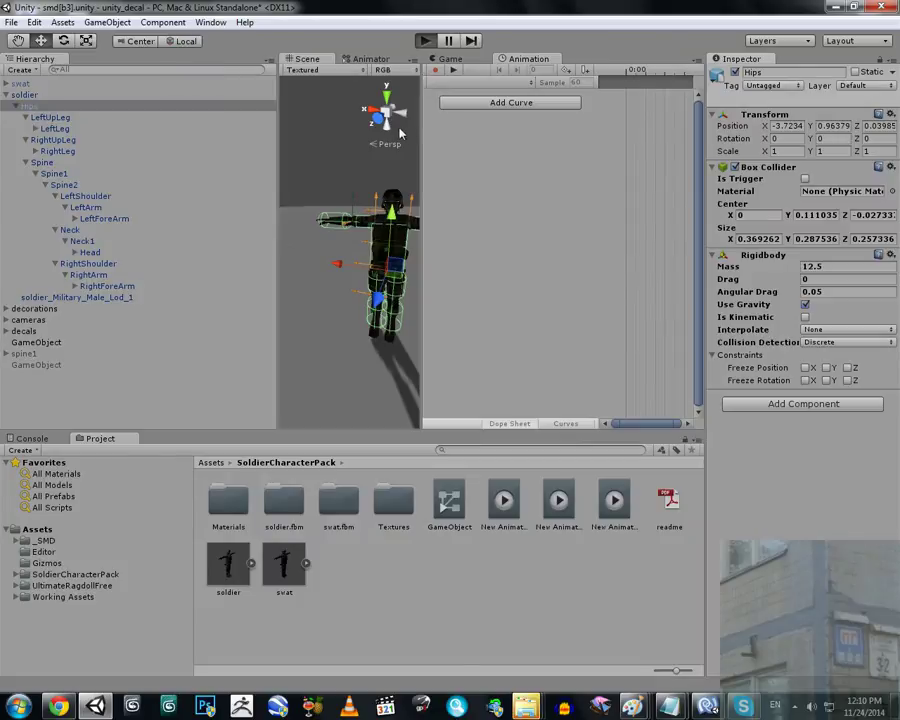
{"action": "right_click", "coordinate": [312, 60]}
{"action": "left_click", "coordinate": [346, 69]}
{"action": "right_click_drag", "start_coordinate": [352, 196], "coordinate": [398, 166]}
{"action": "key", "text": "f"}
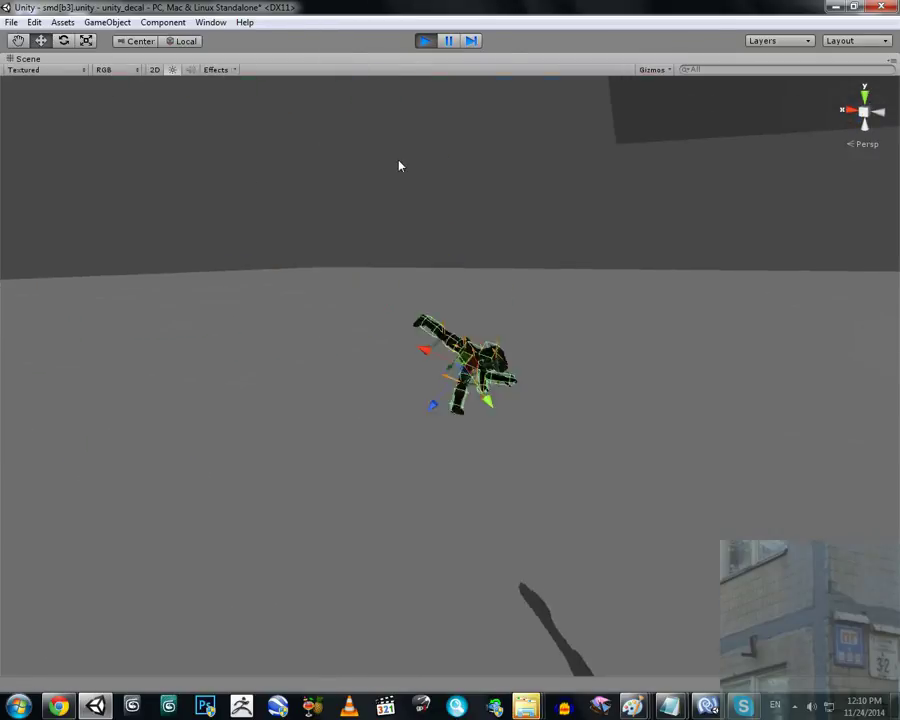
{"action": "left_click", "coordinate": [446, 223]}
{"action": "mouse_move", "coordinate": [446, 223]}
{"action": "right_mouse_down"}
{"action": "mouse_move", "coordinate": [420, 204]}
{"action": "mouse_move", "coordinate": [434, 215]}
{"action": "right_mouse_up"}
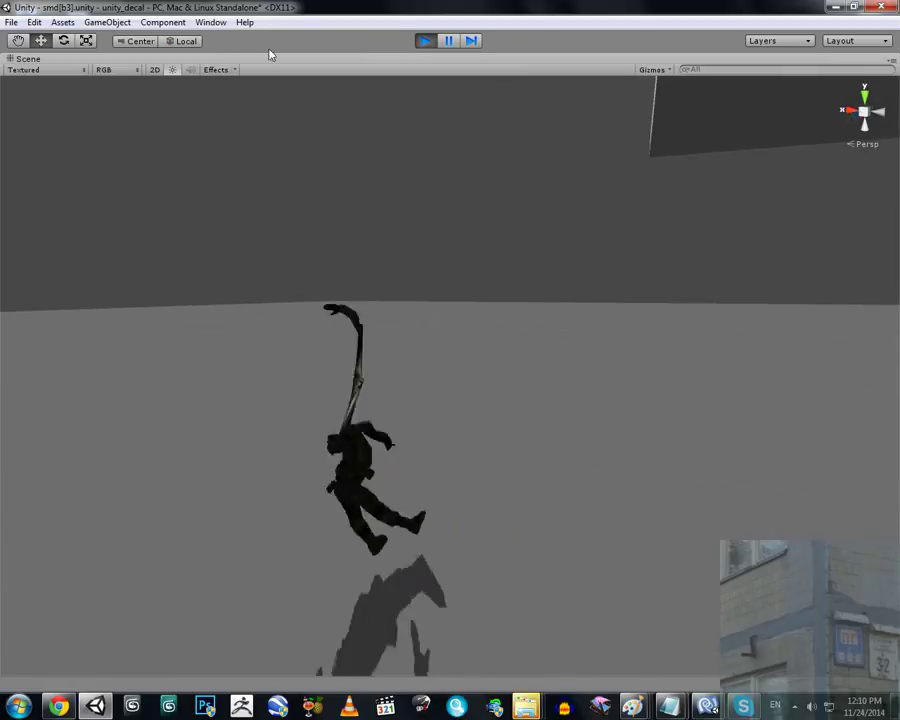
Step: Open the project's Time settings during play and set the Fixed Timestep to 0.01, watching the ragdoll's joints
{"action": "left_click", "coordinate": [104, 24]}
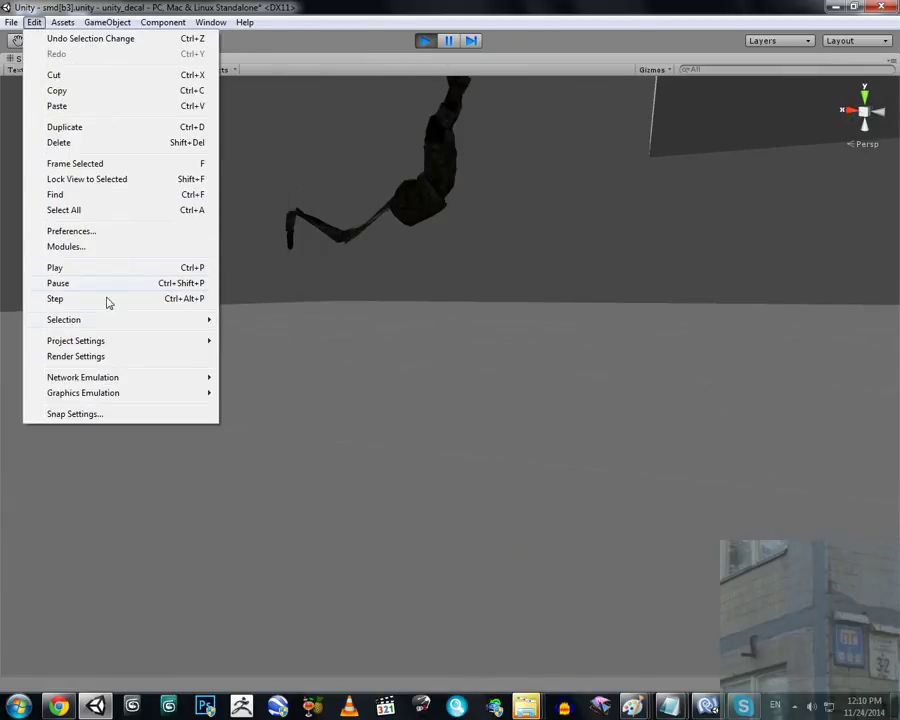
{"action": "mouse_move", "coordinate": [106, 347]}
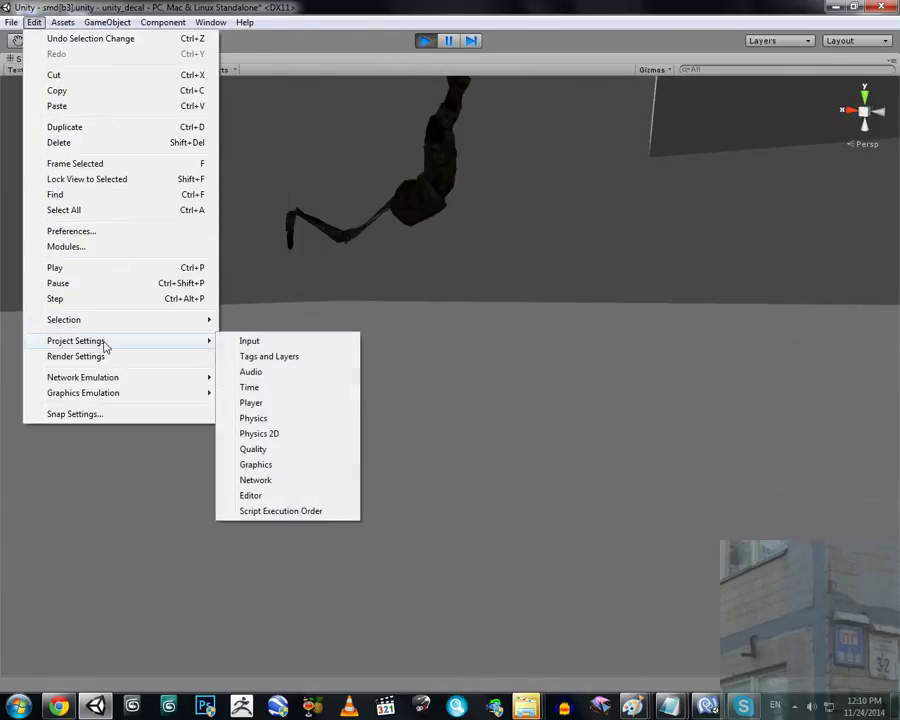
{"action": "left_click", "coordinate": [264, 388]}
{"action": "left_click", "coordinate": [697, 337]}
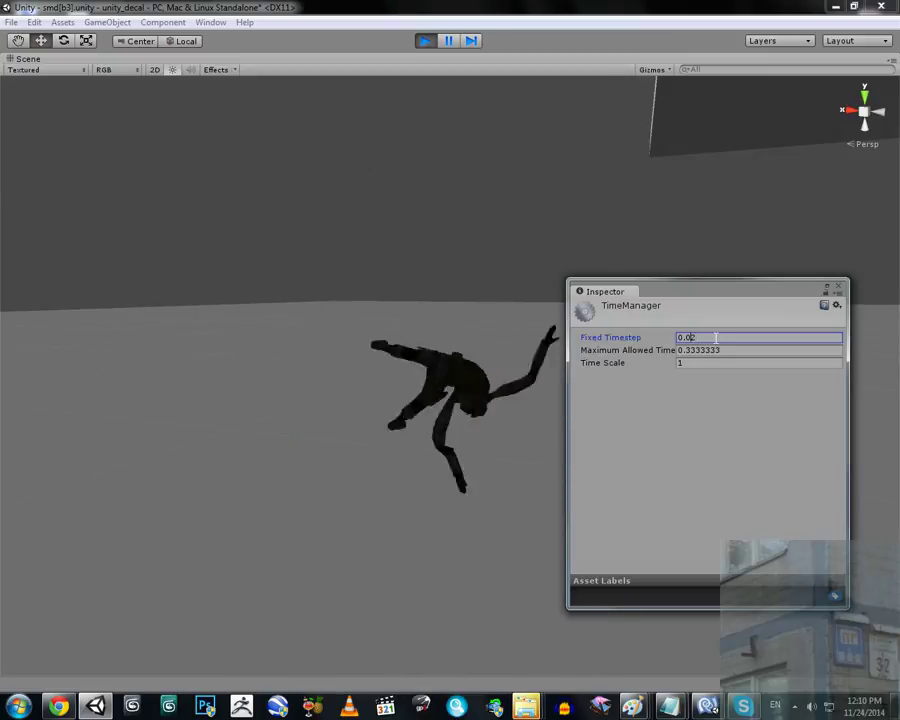
{"action": "key", "text": "BackSpace"}
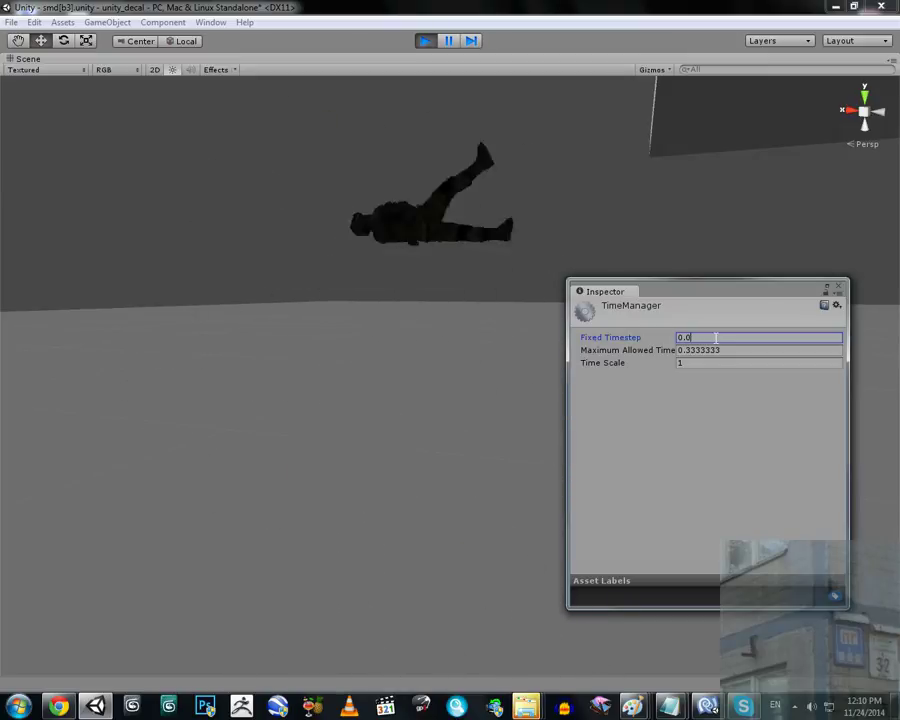
{"action": "type", "text": "1"}
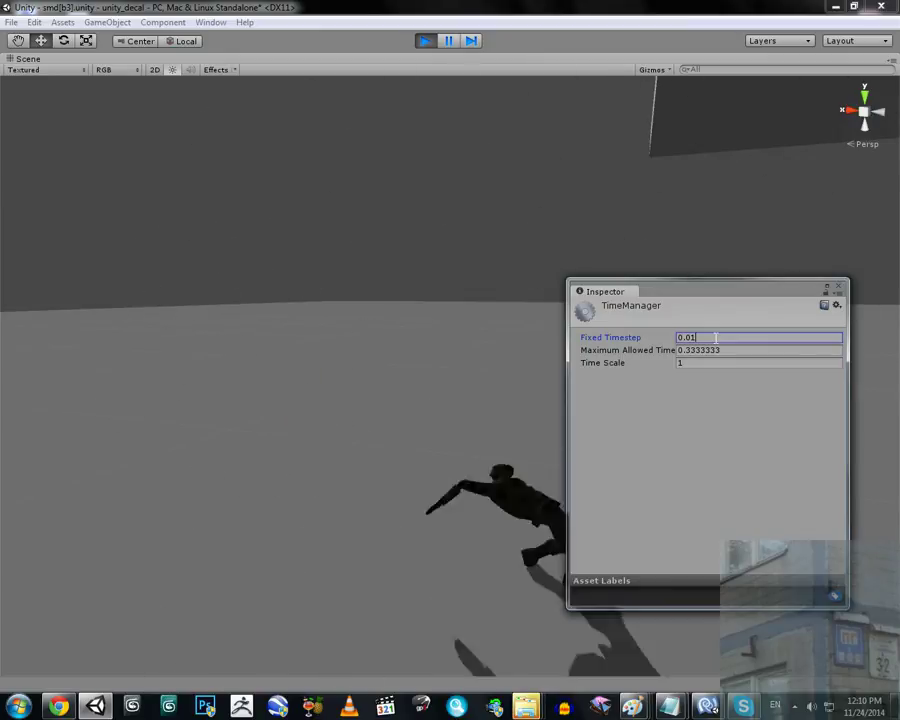
{"action": "right_click_drag", "start_coordinate": [398, 357], "coordinate": [368, 354]}
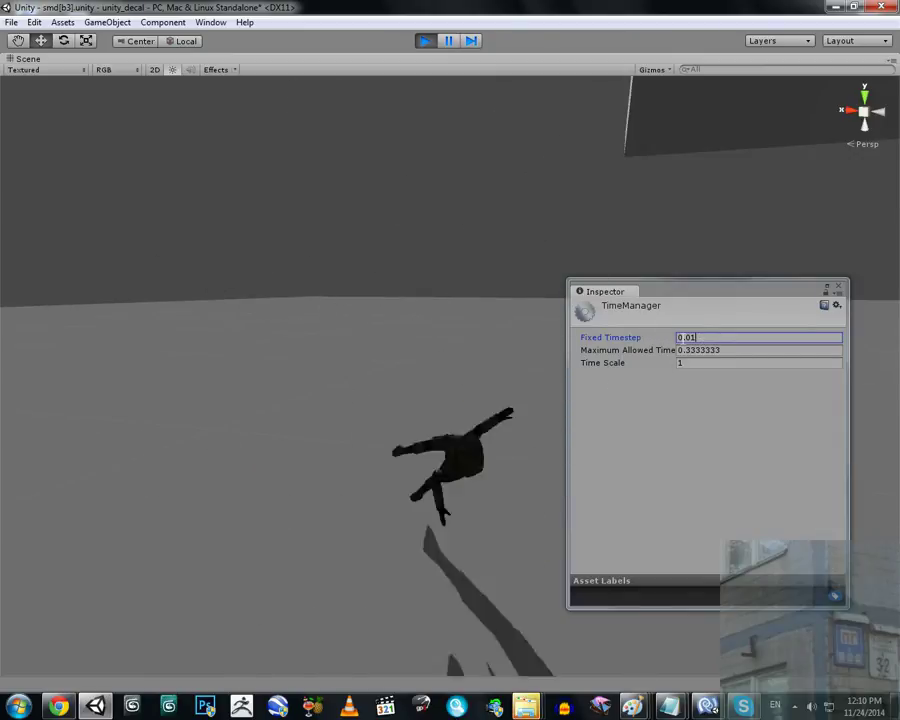
Step: Try Fixed Timestep values of 0.009 and 0.007 while watching how the ragdoll moves
{"action": "left_click_drag", "start_coordinate": [697, 337], "coordinate": [690, 337]}
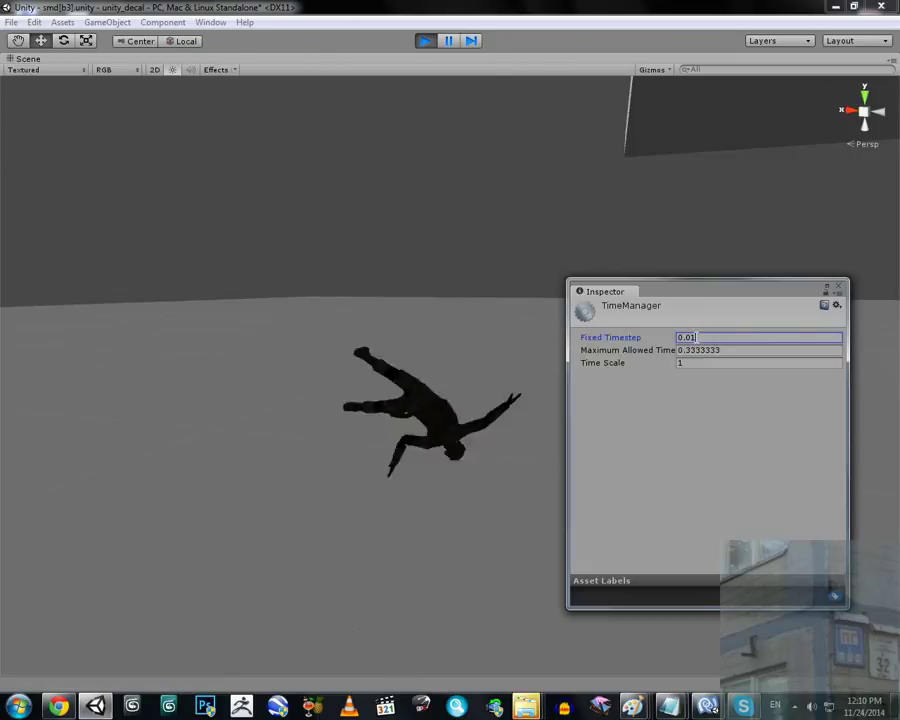
{"action": "left_click", "coordinate": [697, 338]}
{"action": "key", "text": "BackSpace"}
{"action": "type", "text": "09"}
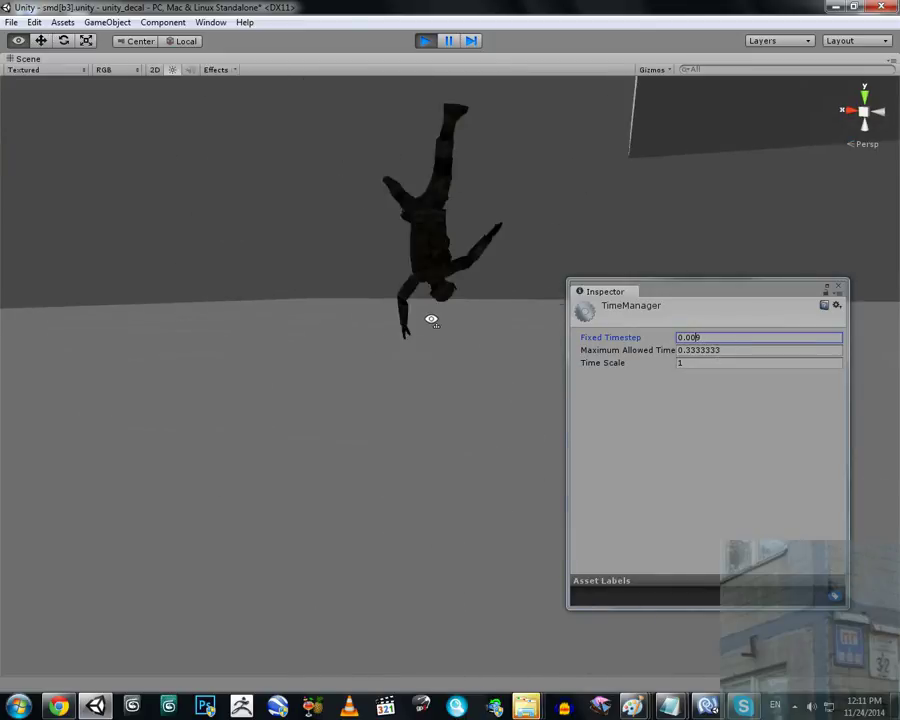
{"action": "type", "text": "7"}
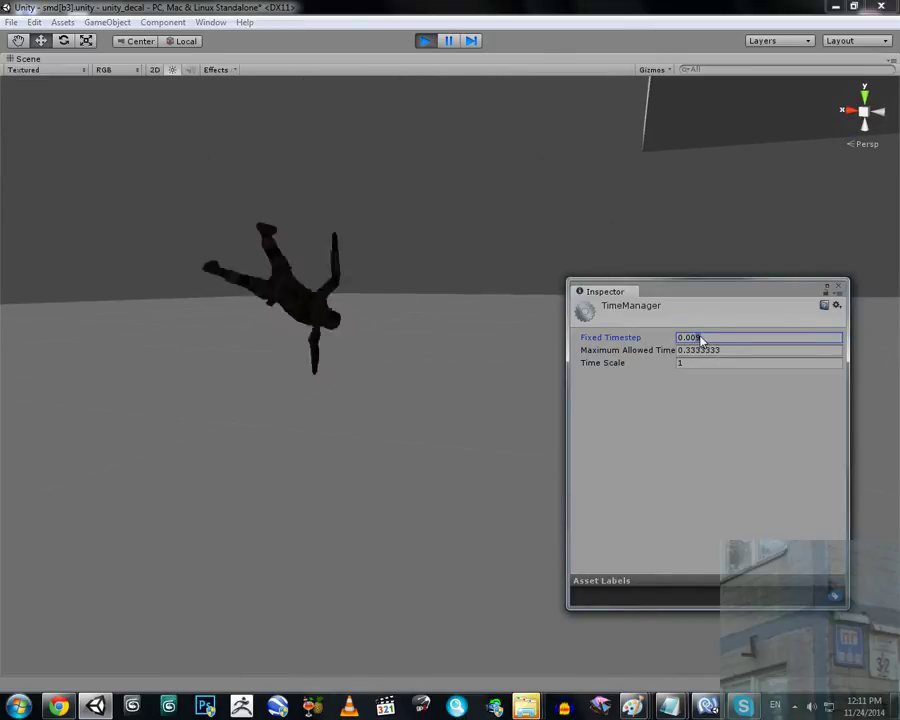
{"action": "right_click_drag", "start_coordinate": [366, 324], "coordinate": [386, 321]}
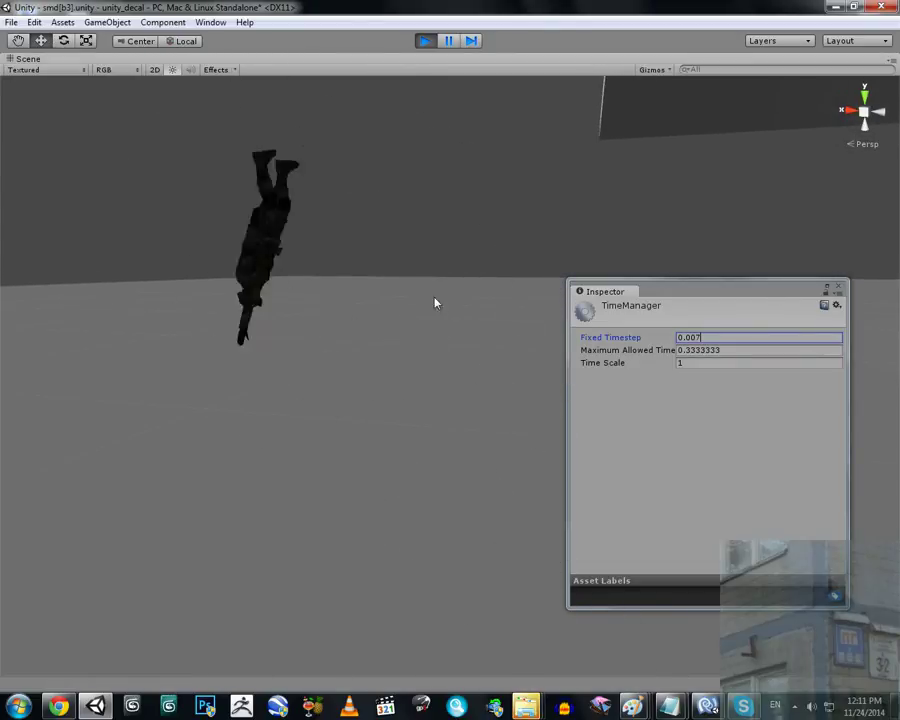
Step: Set the Fixed Timestep to 0.005 and follow the falling ragdoll in the Scene view
{"action": "key", "text": "BackSpace"}
{"action": "type", "text": "5"}
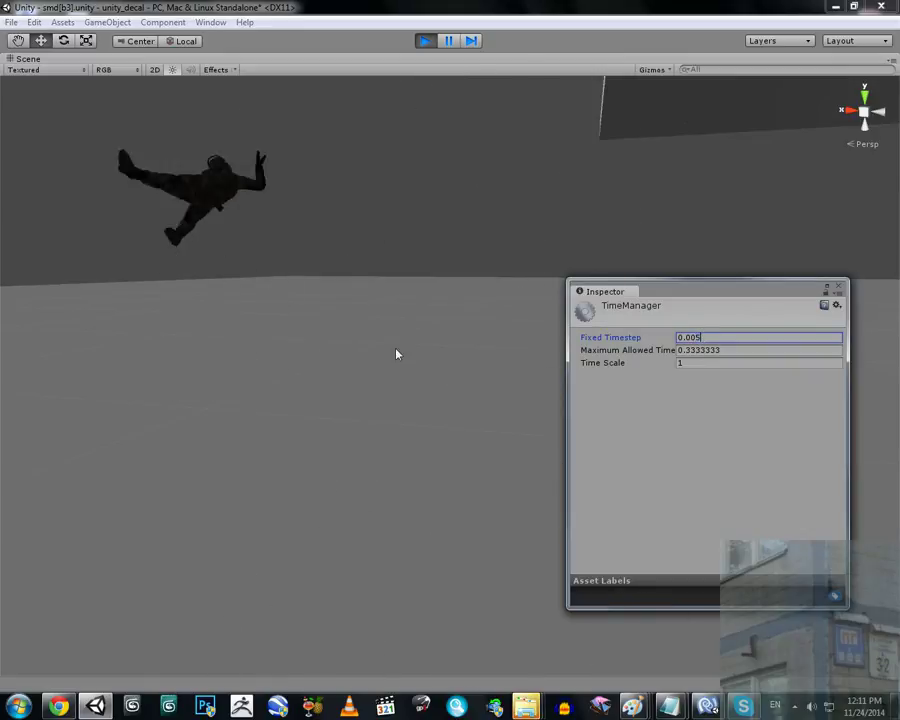
{"action": "right_click_drag", "start_coordinate": [396, 354], "coordinate": [613, 346]}
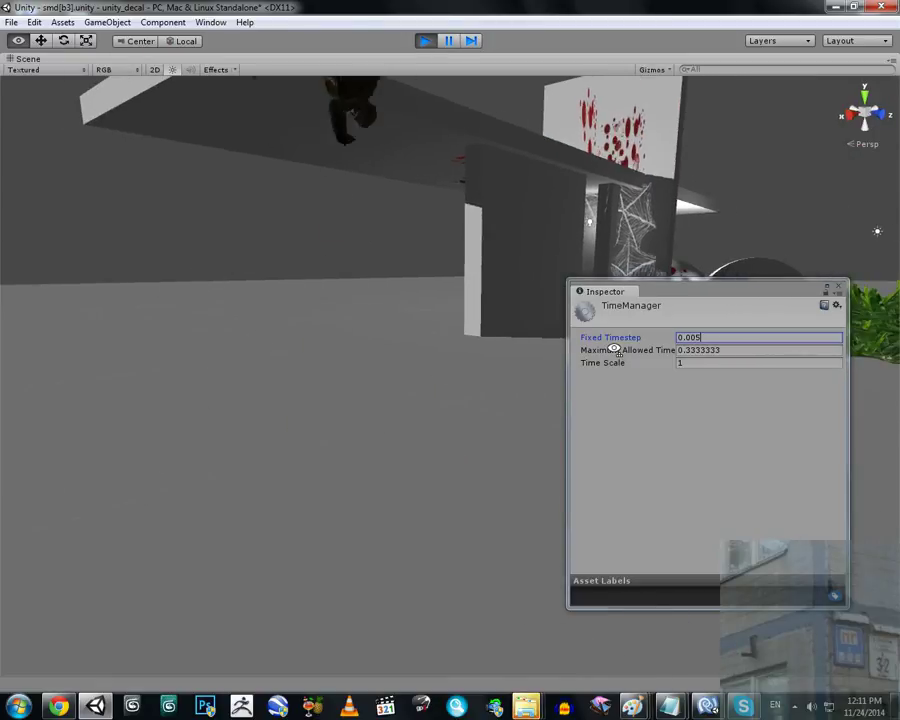
{"action": "right_click_drag", "start_coordinate": [384, 365], "coordinate": [824, 376]}
Step: Pause the simulation, maximize the Scene view again and inspect the soldier's joints up close alongside the Fixed Timestep
{"action": "left_click", "coordinate": [451, 46]}
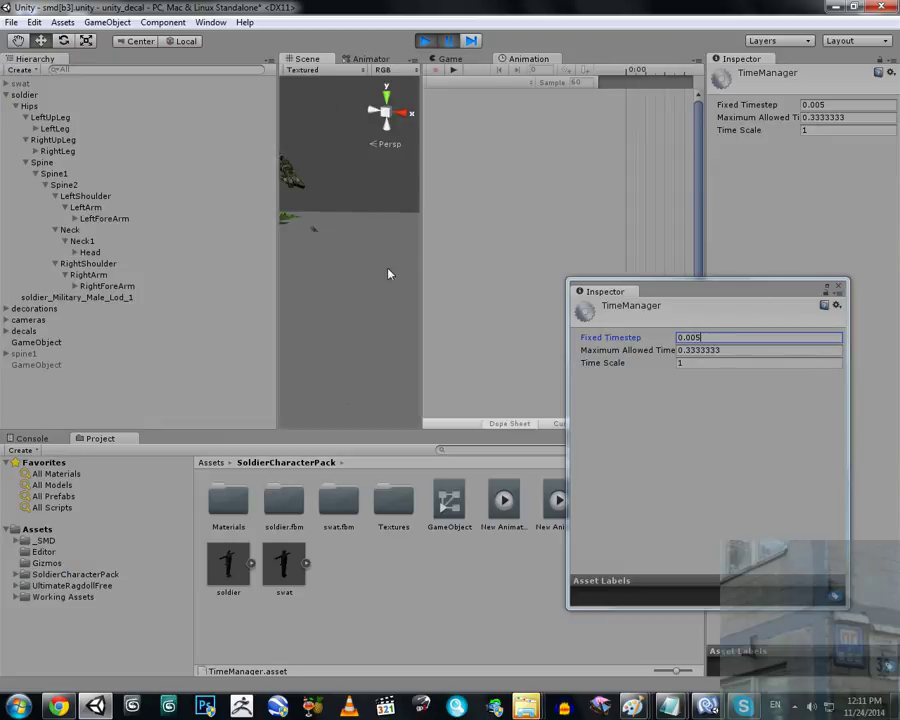
{"action": "right_click", "coordinate": [322, 58]}
{"action": "left_click", "coordinate": [368, 66]}
{"action": "right_click_drag", "start_coordinate": [352, 136], "coordinate": [225, 340]}
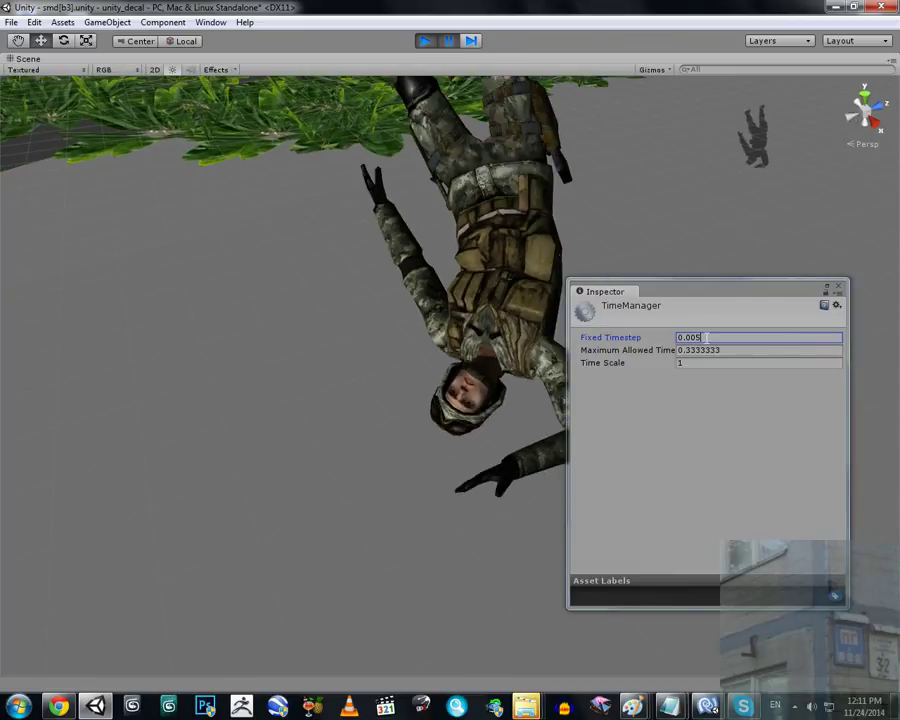
{"action": "left_click", "coordinate": [706, 337]}
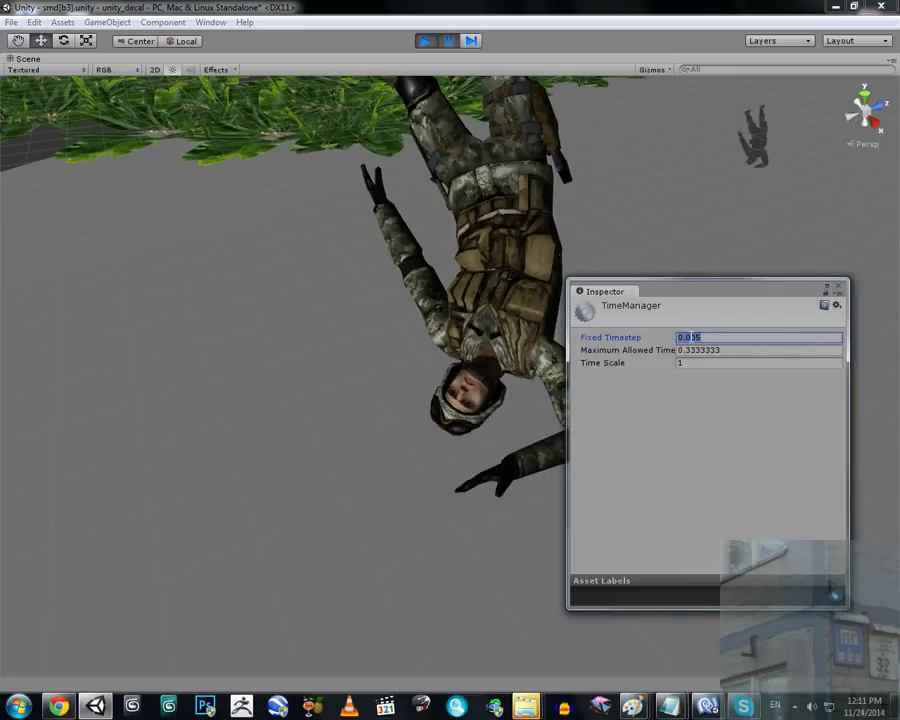
{"action": "right_click_drag", "start_coordinate": [488, 285], "coordinate": [385, 290]}
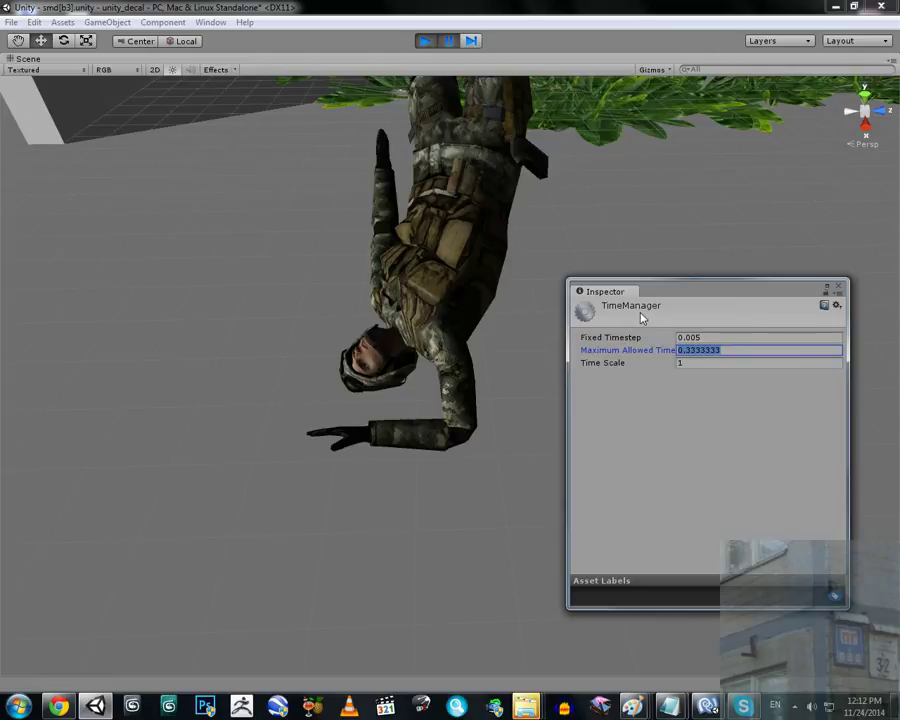
Step: Close the Time settings, resume the simulation and follow the soldier ragdoll in the Scene view
{"action": "left_click", "coordinate": [839, 288]}
{"action": "left_click", "coordinate": [448, 43]}
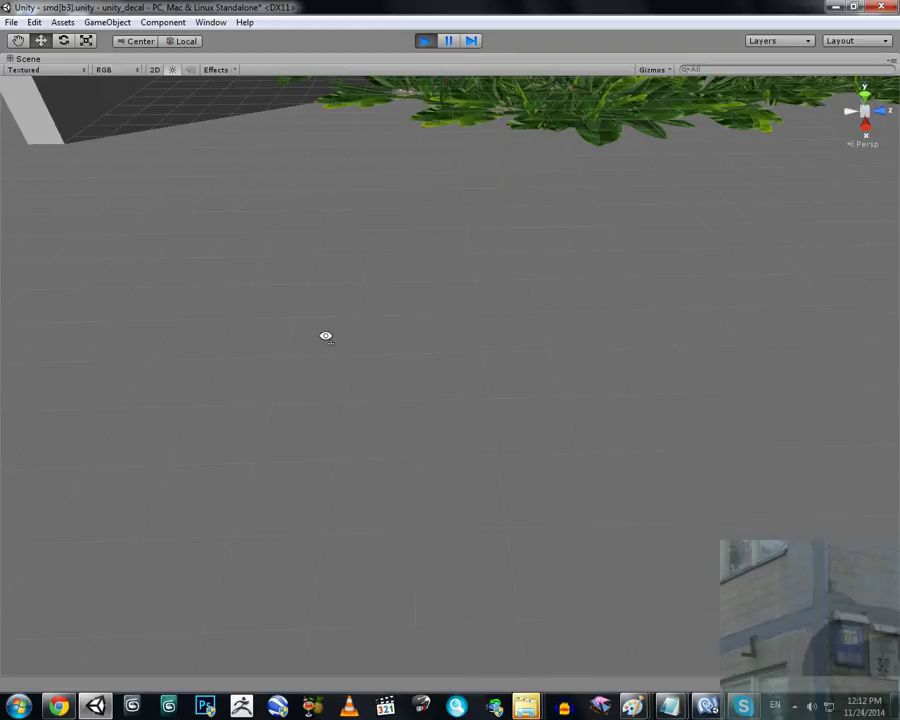
{"action": "left_click_drag", "start_coordinate": [325, 336], "coordinate": [581, 267], "text": "alt"}
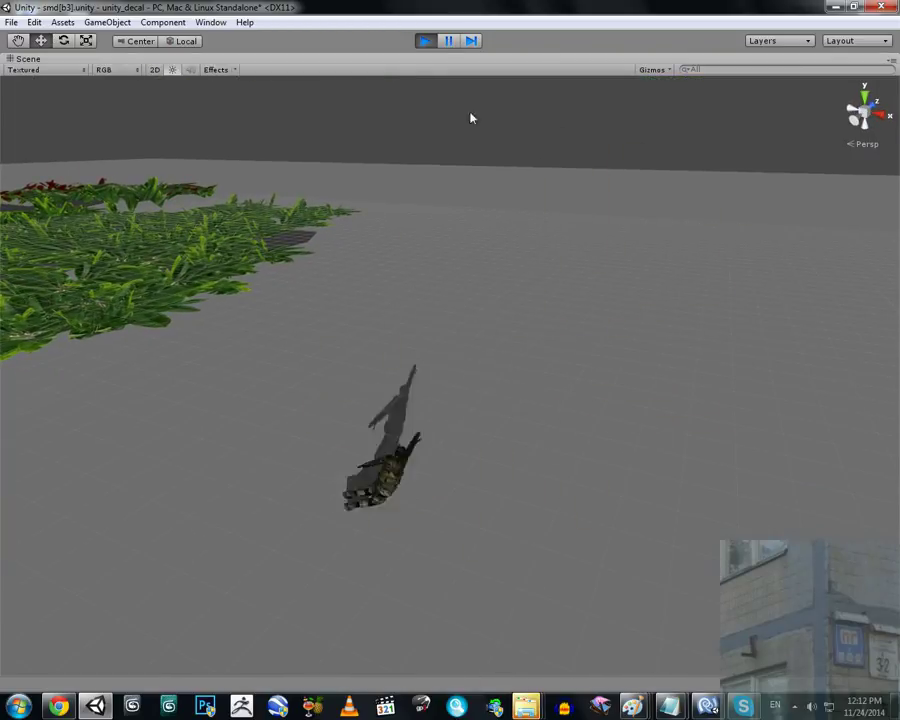
Step: Switch to MonoDevelop to review the ragdollAntiStretch.js code alongside the running ragdoll, and return to Unity
{"action": "left_click", "coordinate": [706, 700]}
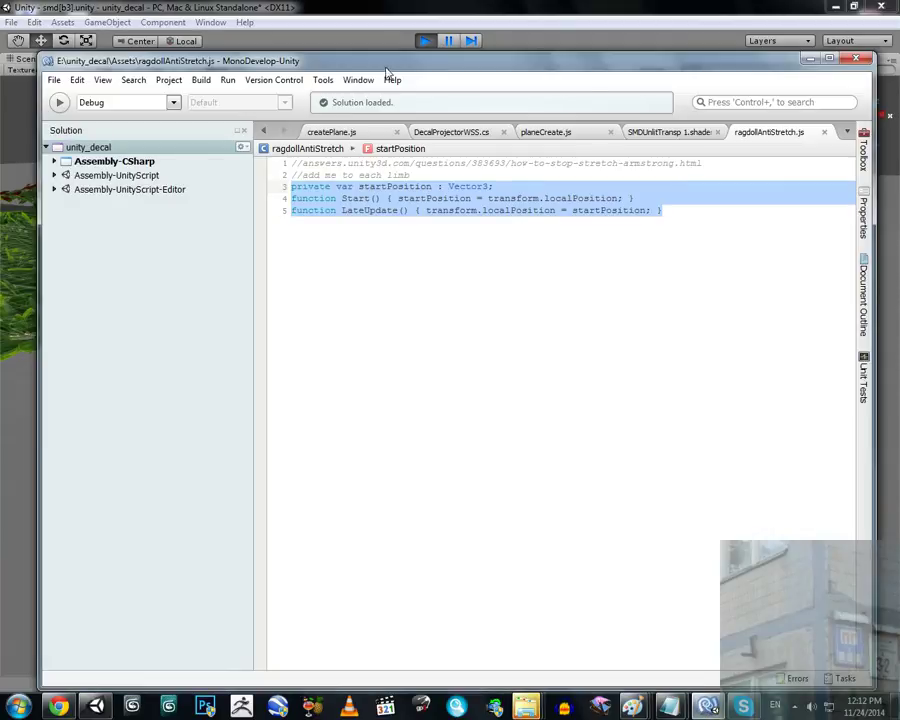
{"action": "left_click", "coordinate": [417, 12]}
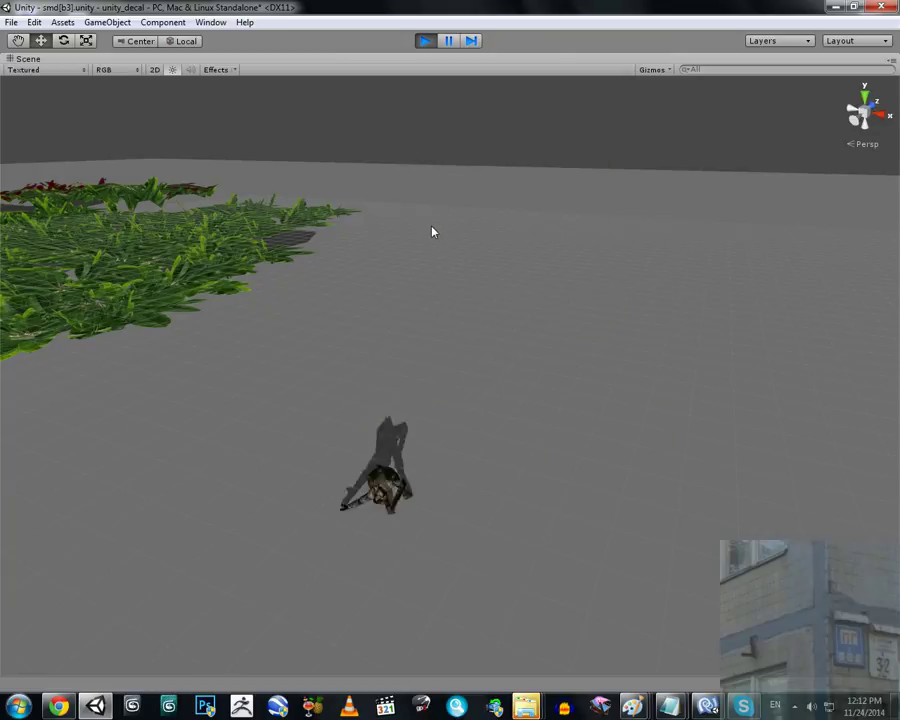
{"action": "key", "text": "alt+Tab"}
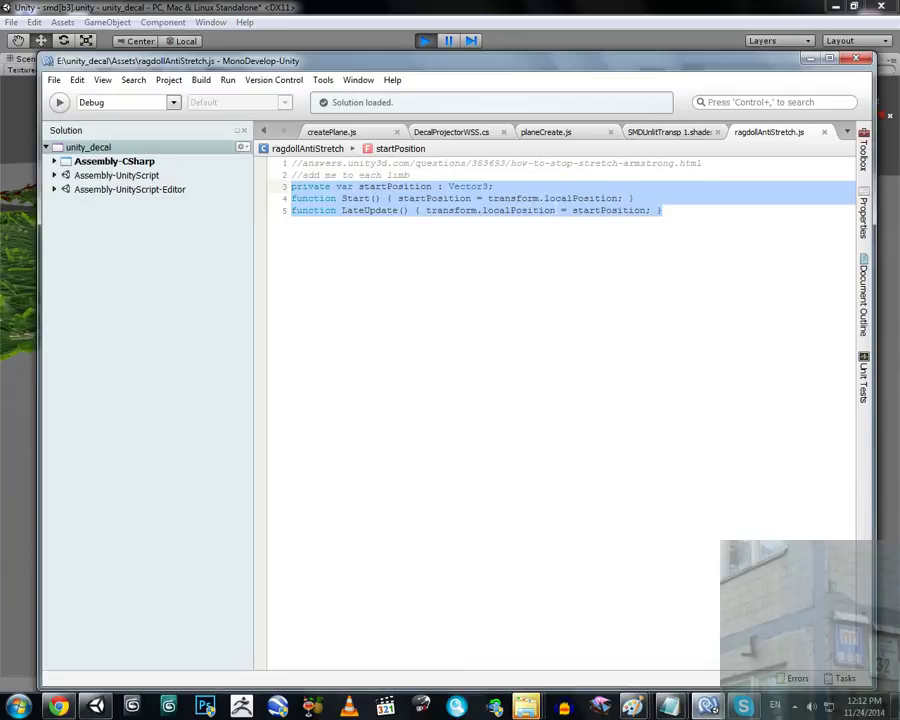
{"action": "left_click", "coordinate": [520, 6]}
Step: Review the Fixed Timestep in the project's Time settings, close them and watch the ragdoll from other angles
{"action": "left_click", "coordinate": [34, 22]}
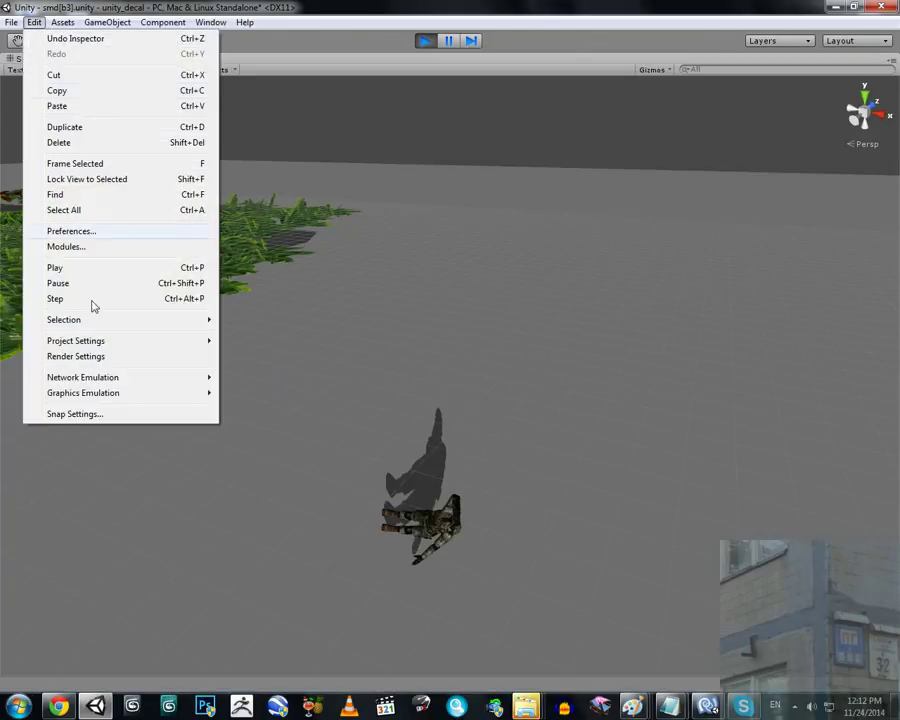
{"action": "mouse_move", "coordinate": [150, 341]}
{"action": "left_click", "coordinate": [262, 387]}
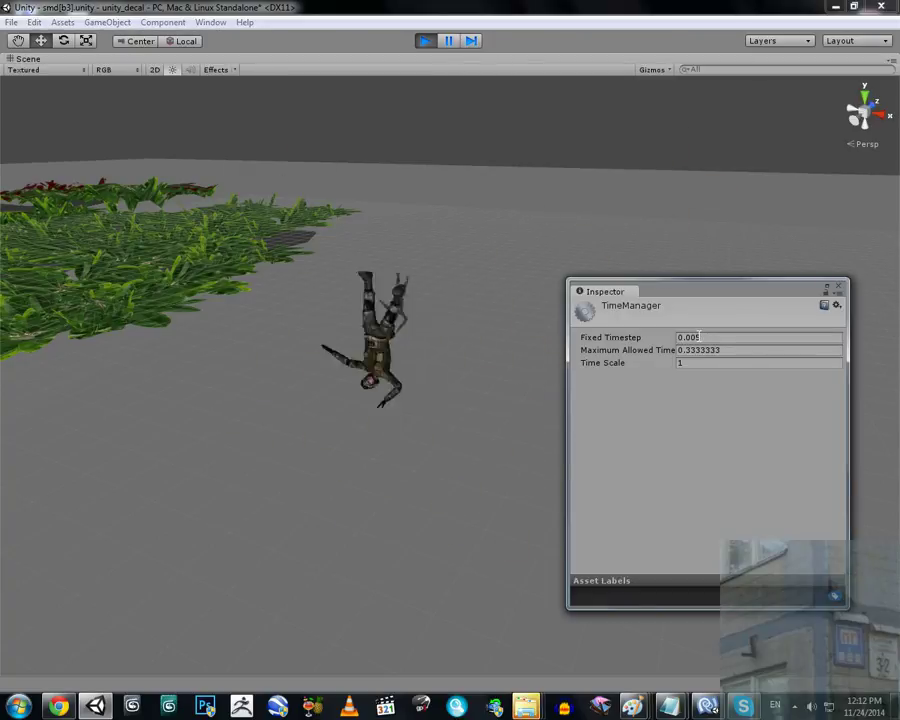
{"action": "left_click", "coordinate": [838, 287]}
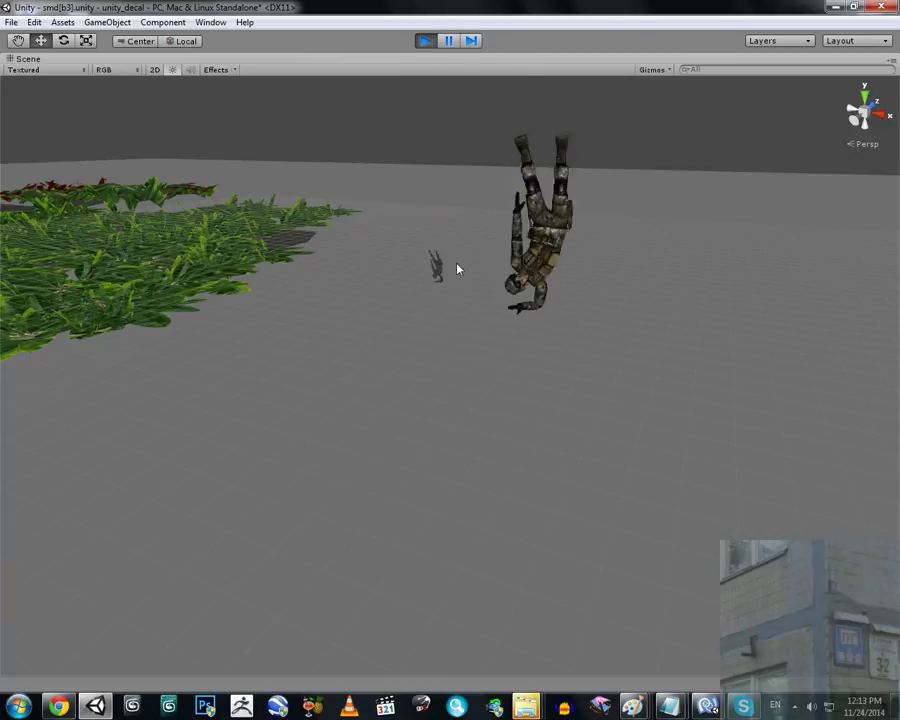
{"action": "left_click_drag", "start_coordinate": [458, 267], "coordinate": [532, 245], "text": "alt"}
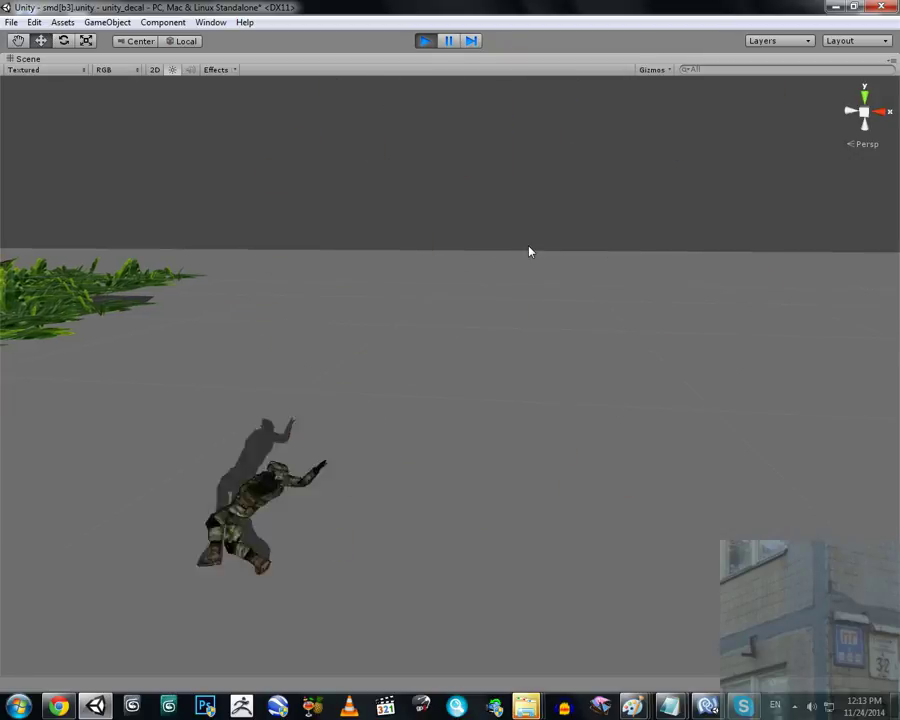
{"action": "left_click_drag", "start_coordinate": [528, 251], "coordinate": [176, 232], "text": "alt"}
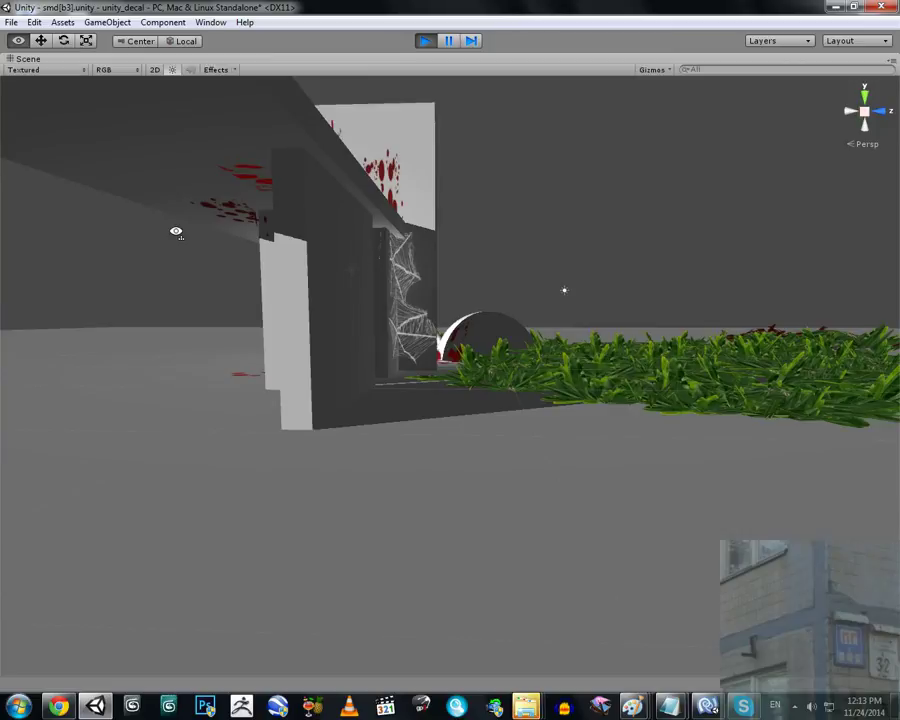